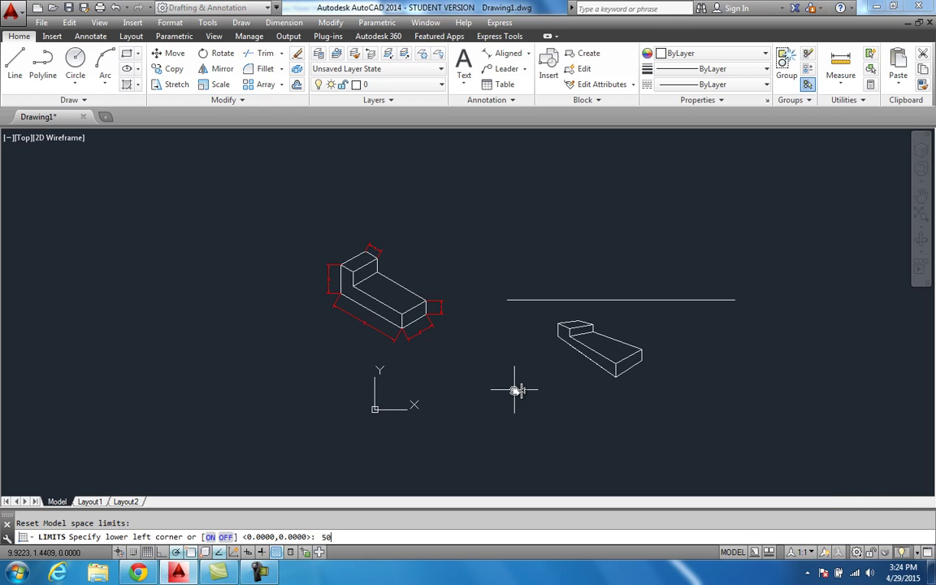
Try to set the model space limits with 50,50 as the lower corner and 0,0 as the upper corner.
{"action": "key", "text": "Return"}
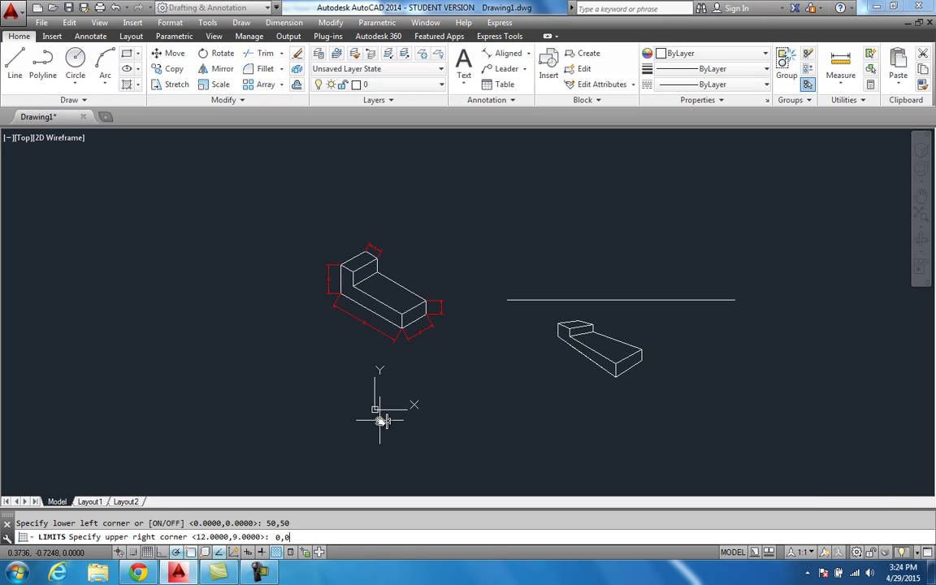
{"action": "type", "text": "0,0"}
{"action": "key", "text": "Return"}
{"action": "key", "text": "Return"}
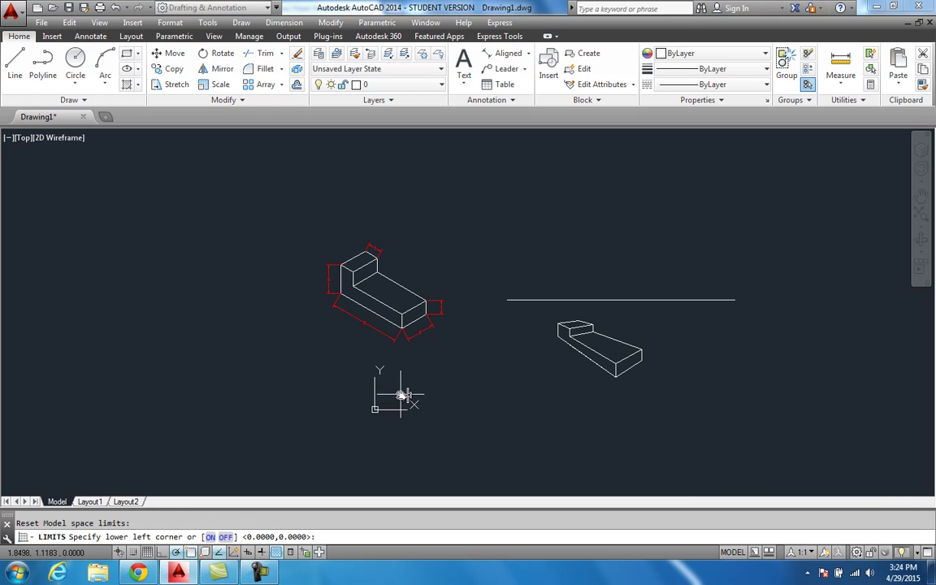
{"action": "key", "text": "Escape"}
Set the model space limits from 0,0 to 50,50 and zoom to show the entire limits area.
{"action": "type", "text": "limits"}
{"action": "key", "text": "Return"}
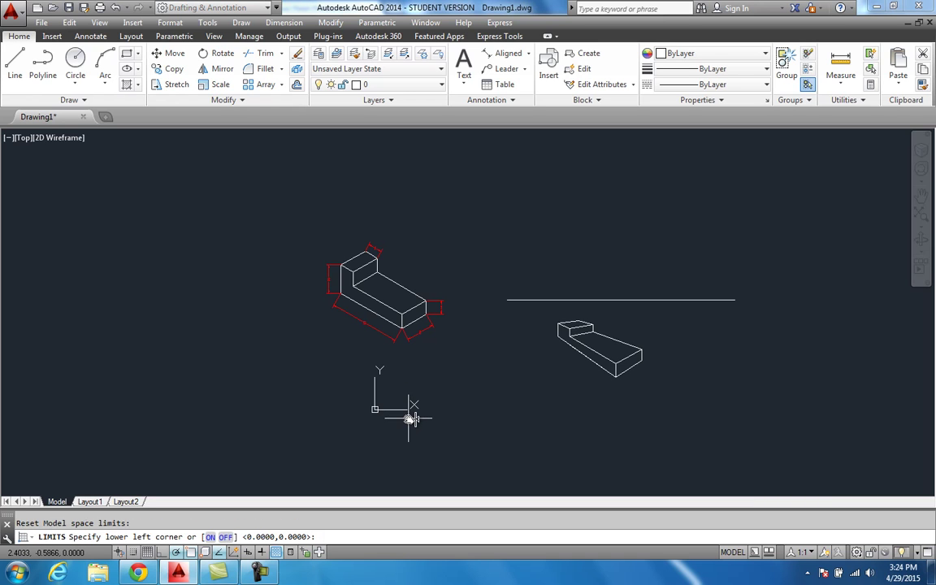
{"action": "key", "text": "Return"}
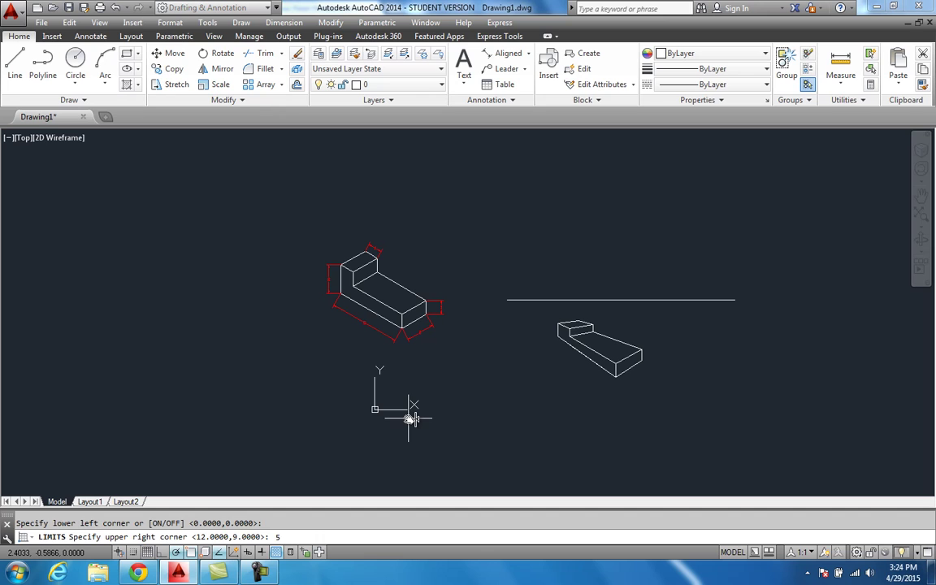
{"action": "key", "text": "Return"}
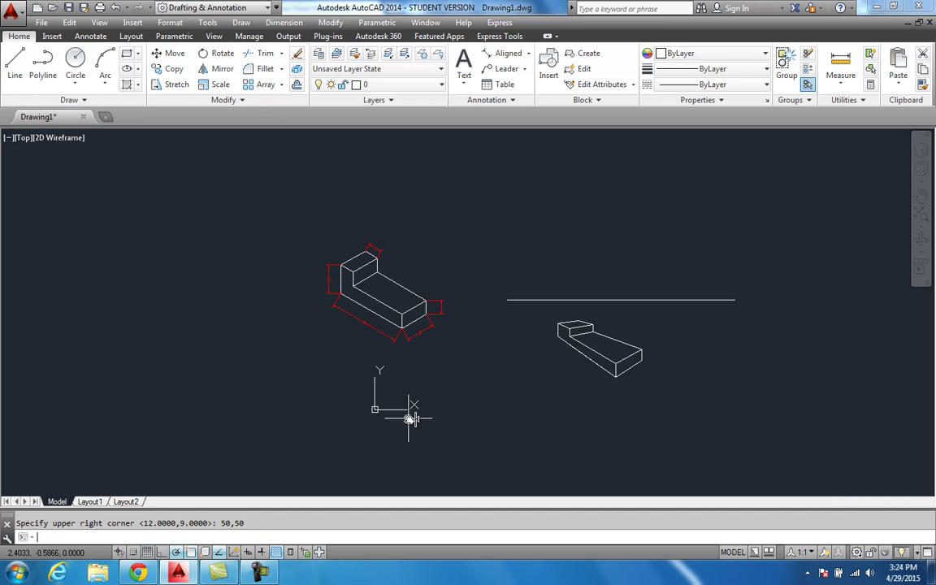
{"action": "key", "text": "Return"}
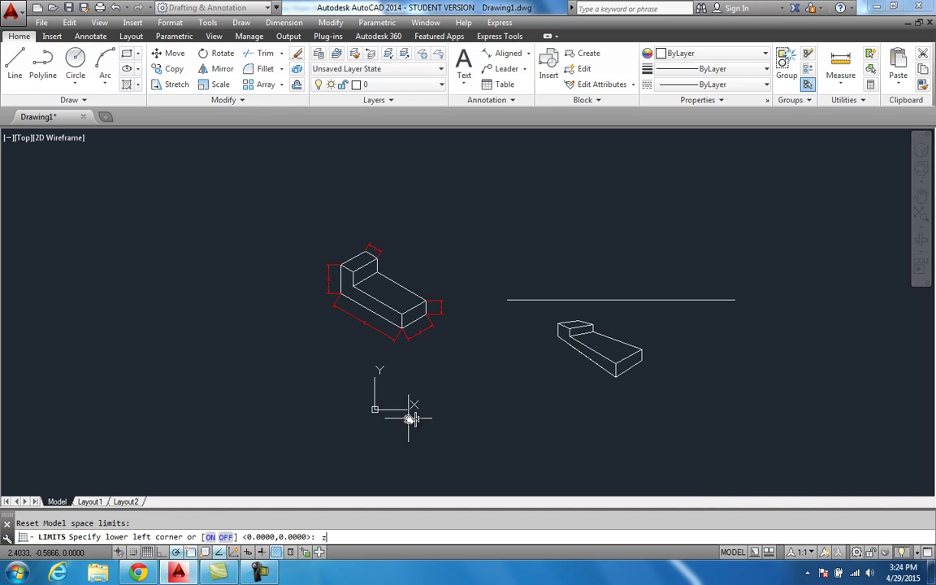
{"action": "key", "text": "Escape"}
{"action": "type", "text": "z"}
{"action": "key", "text": "Return"}
{"action": "type", "text": "a"}
{"action": "key", "text": "Return"}
{"action": "middle_click_drag", "start_coordinate": [419, 413], "coordinate": [282, 309]}
{"action": "mouse_move", "coordinate": [428, 339]}
{"action": "middle_mouse_down"}
{"action": "mouse_move", "coordinate": [380, 318]}
{"action": "mouse_move", "coordinate": [330, 319]}
{"action": "middle_mouse_up"}
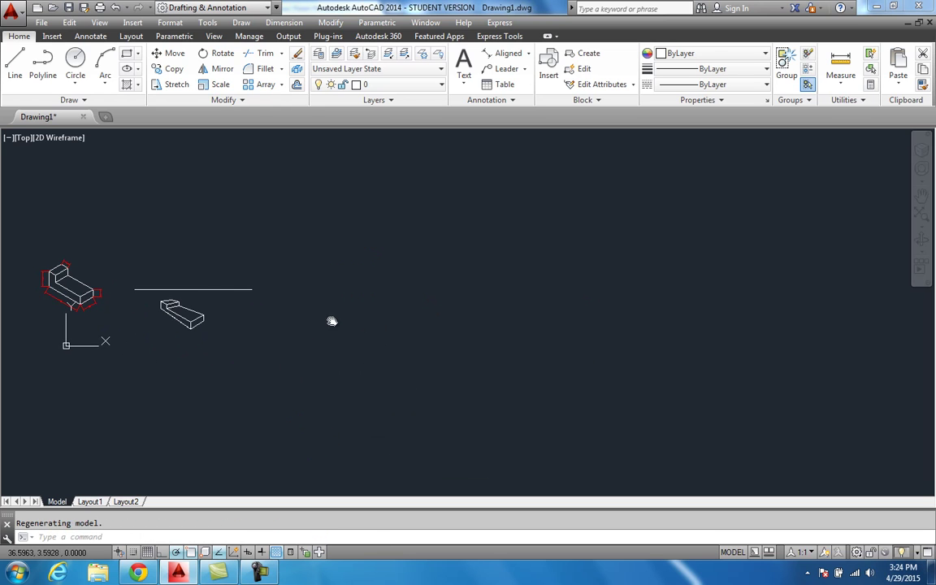
Draw a closed L-shaped front view beside the existing drawings: 2 down, 5 across, 1 up, 4 back, and up to close at the start.
{"action": "left_click", "coordinate": [14, 65]}
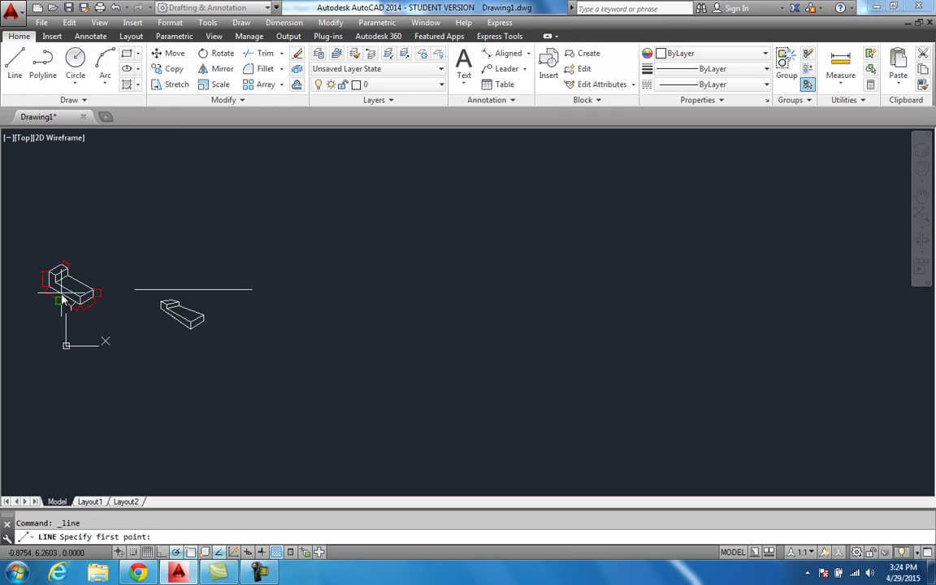
{"action": "left_click", "coordinate": [342, 291]}
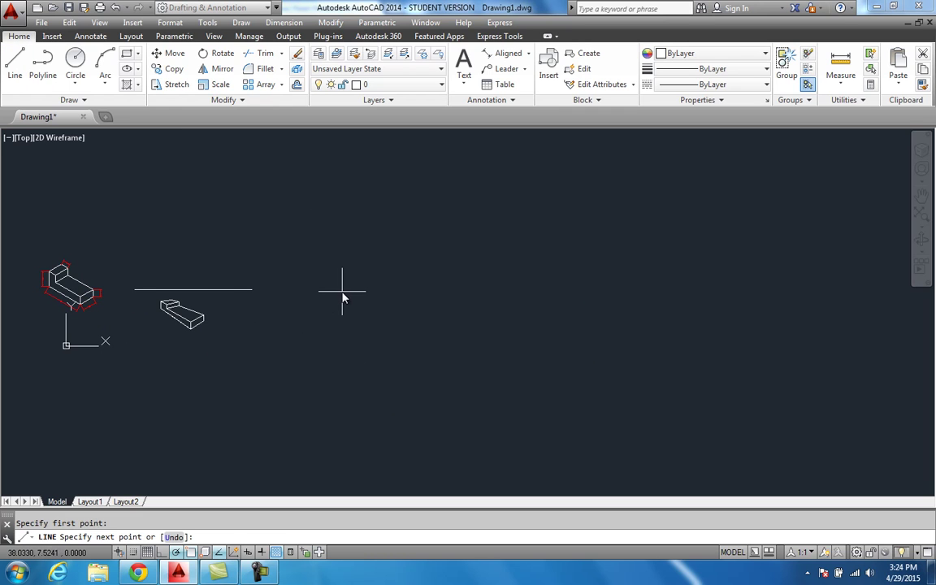
{"action": "type", "text": "2"}
{"action": "key", "text": "Return"}
{"action": "scroll", "coordinate": [392, 328], "scroll_direction": "up", "scroll_amount": 4}
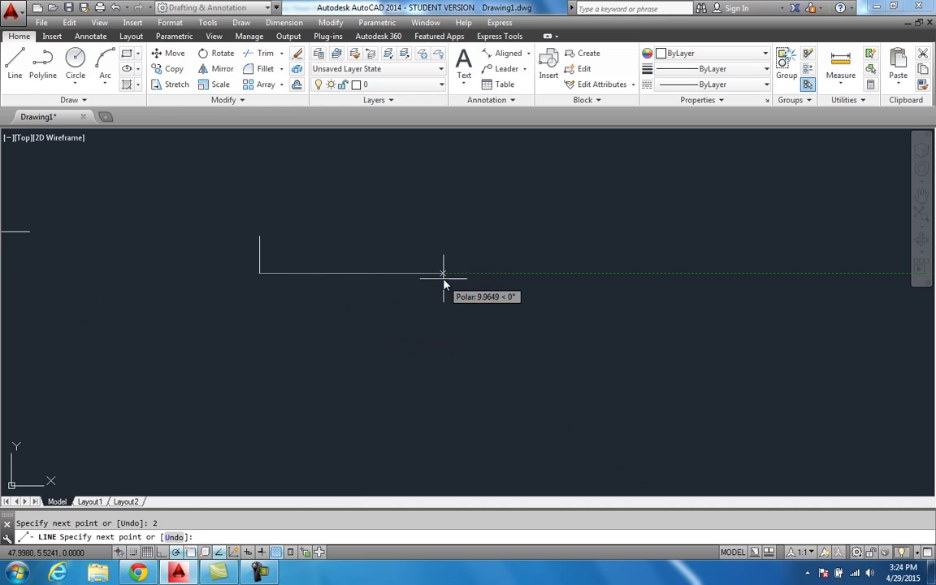
{"action": "type", "text": "5"}
{"action": "key", "text": "Return"}
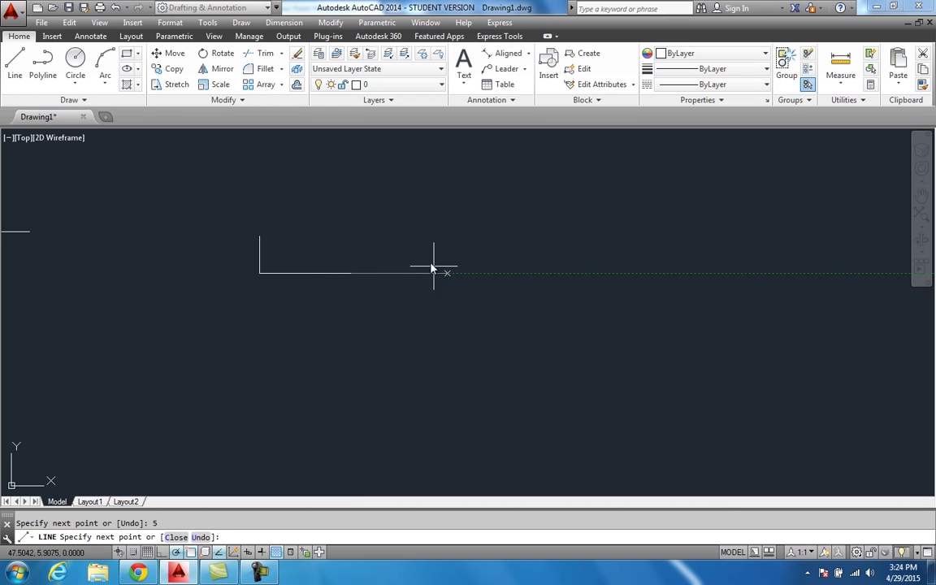
{"action": "type", "text": "1"}
{"action": "key", "text": "Return"}
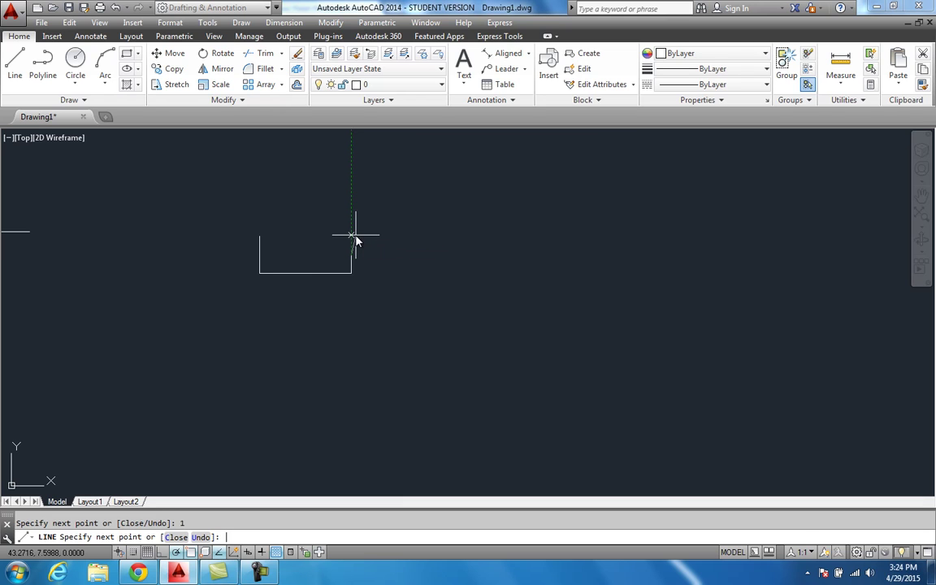
{"action": "type", "text": "4"}
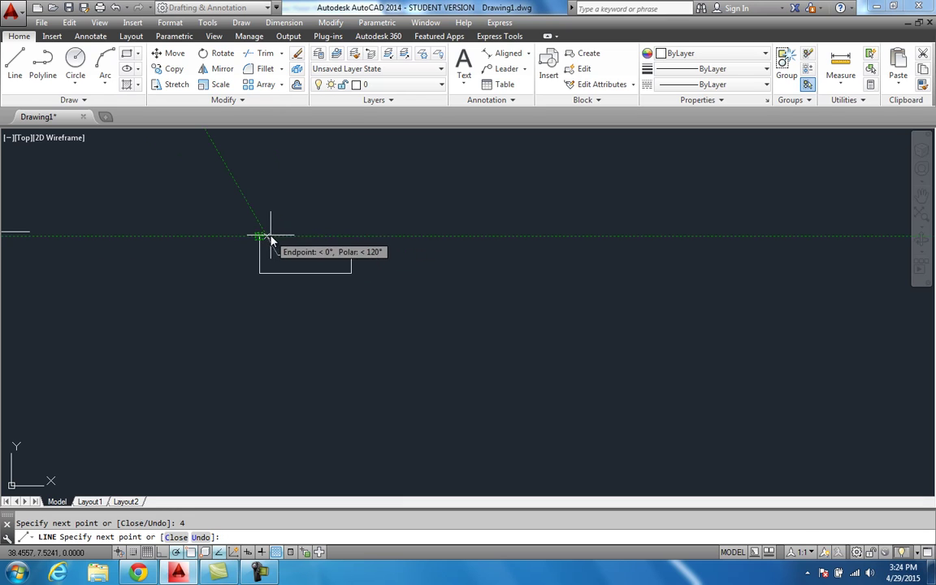
{"action": "left_click", "coordinate": [278, 238]}
{"action": "left_click", "coordinate": [261, 237]}
{"action": "middle_click_drag", "start_coordinate": [306, 260], "coordinate": [278, 359]}
{"action": "key", "text": "Escape"}
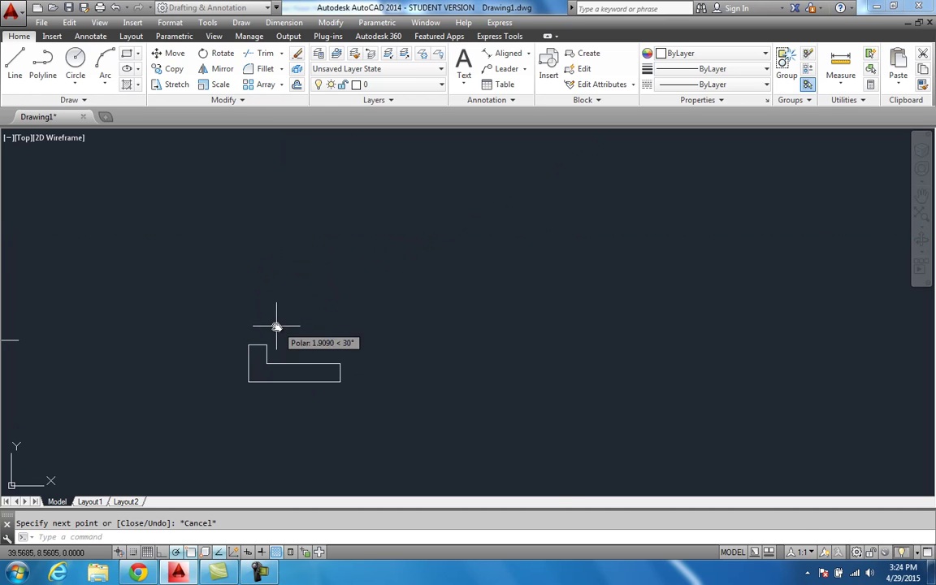
Draw the top view as a rectangle 2 units high above the L shape, aligned with both of its ends.
{"action": "left_click", "coordinate": [16, 72]}
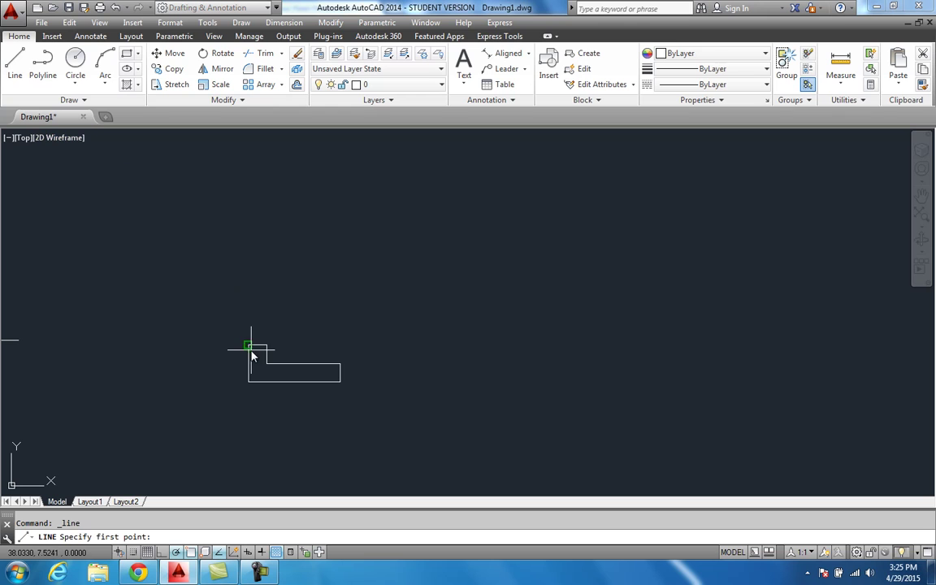
{"action": "left_click", "coordinate": [248, 270]}
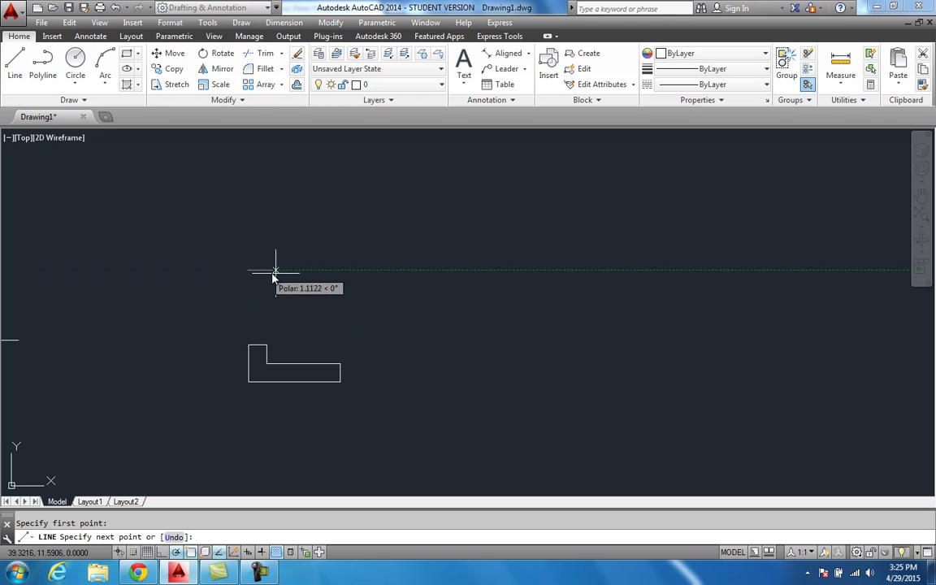
{"action": "left_click", "coordinate": [341, 270]}
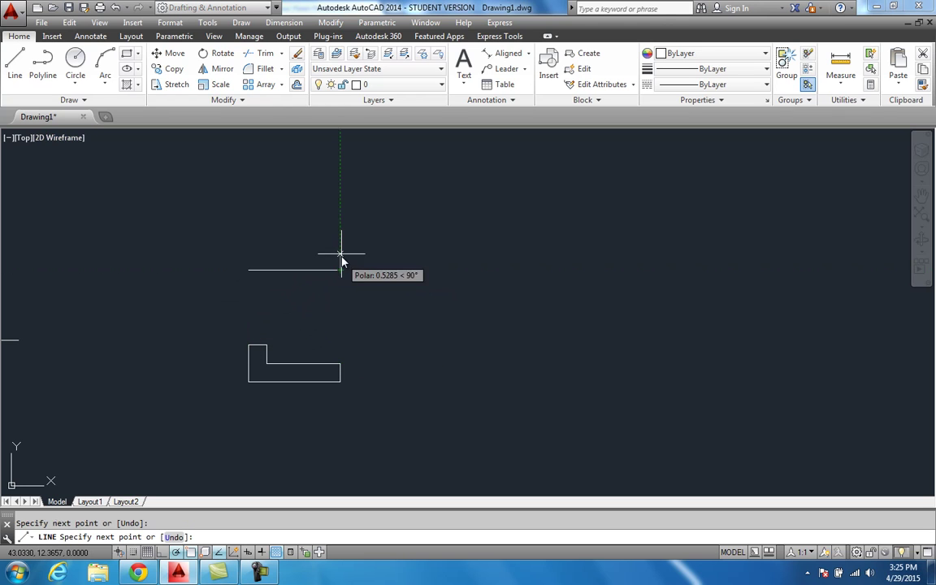
{"action": "scroll", "coordinate": [343, 243], "scroll_direction": "down", "scroll_amount": 4}
{"action": "scroll", "coordinate": [70, 313], "scroll_direction": "up", "scroll_amount": 5}
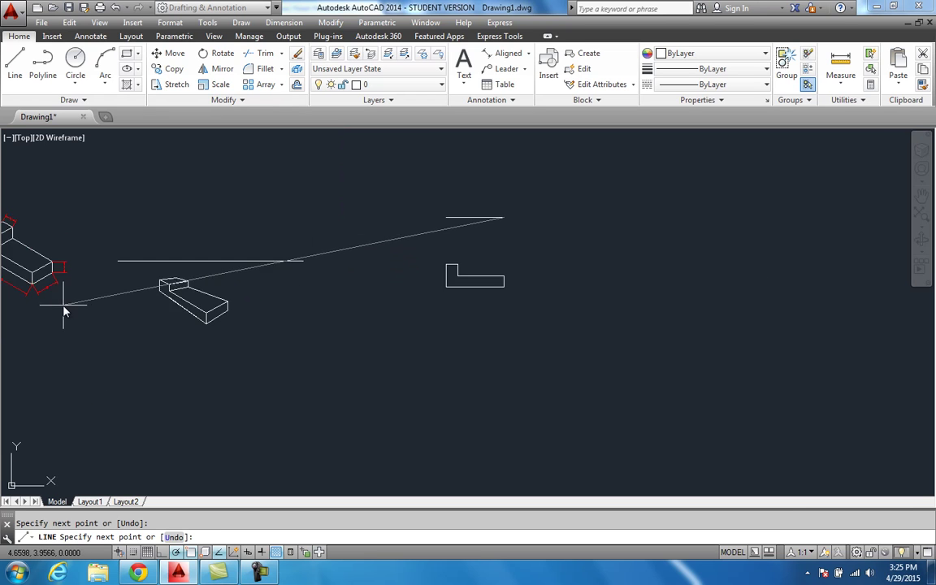
{"action": "scroll", "coordinate": [102, 299], "scroll_direction": "down", "scroll_amount": 5}
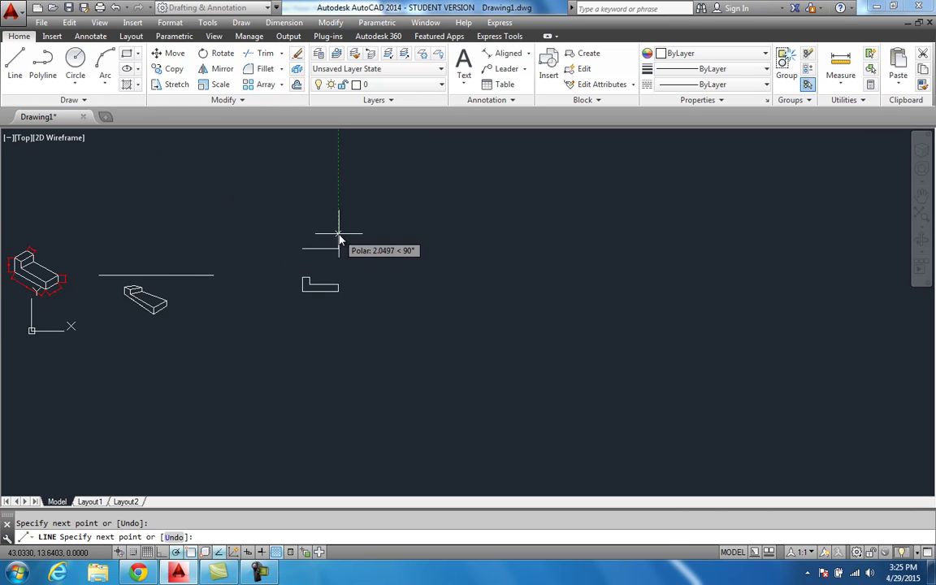
{"action": "key", "text": "Return"}
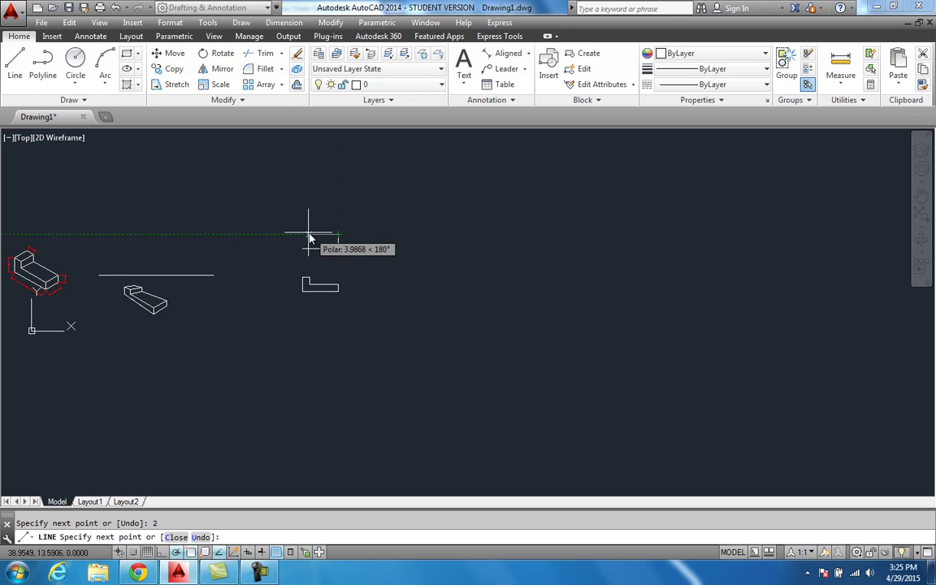
{"action": "left_click", "coordinate": [303, 237]}
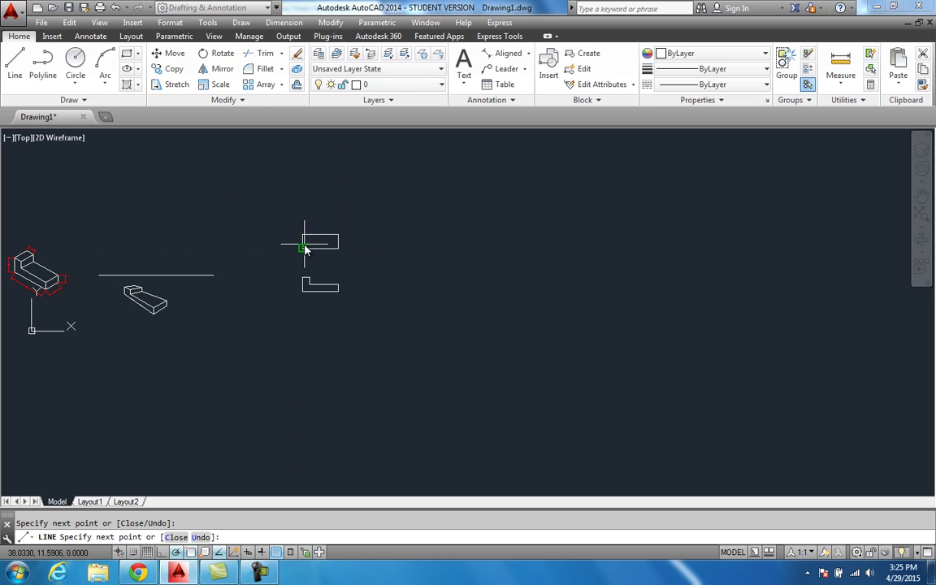
{"action": "key", "text": "Return"}
Project the L shape's step edge across the top view and delete the projection segment between the two views.
{"action": "key", "text": "Return"}
{"action": "left_click", "coordinate": [310, 278]}
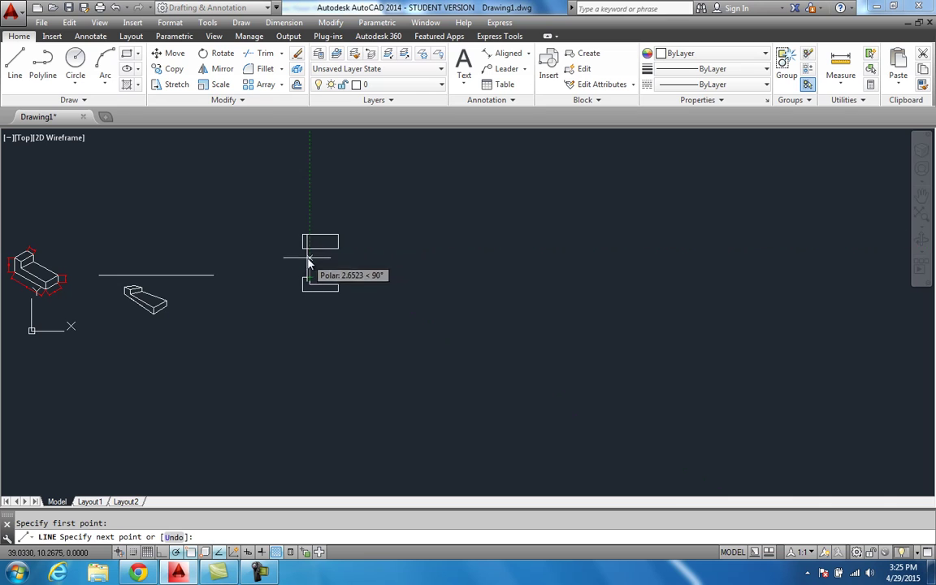
{"action": "left_click", "coordinate": [316, 242]}
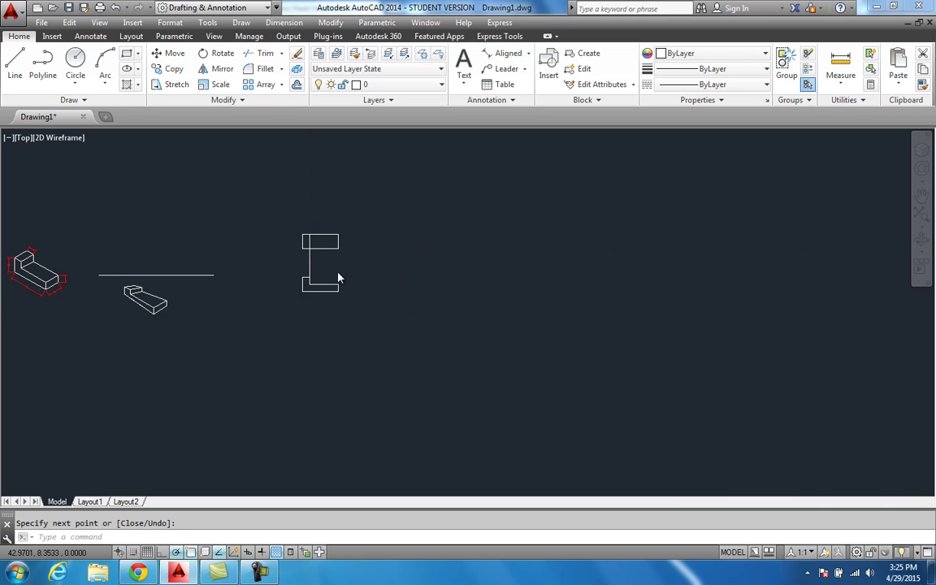
{"action": "key", "text": "Escape"}
{"action": "scroll", "coordinate": [340, 272], "scroll_direction": "up", "scroll_amount": 2}
{"action": "left_click_drag", "start_coordinate": [303, 265], "coordinate": [281, 259]}
{"action": "key", "text": "Delete"}
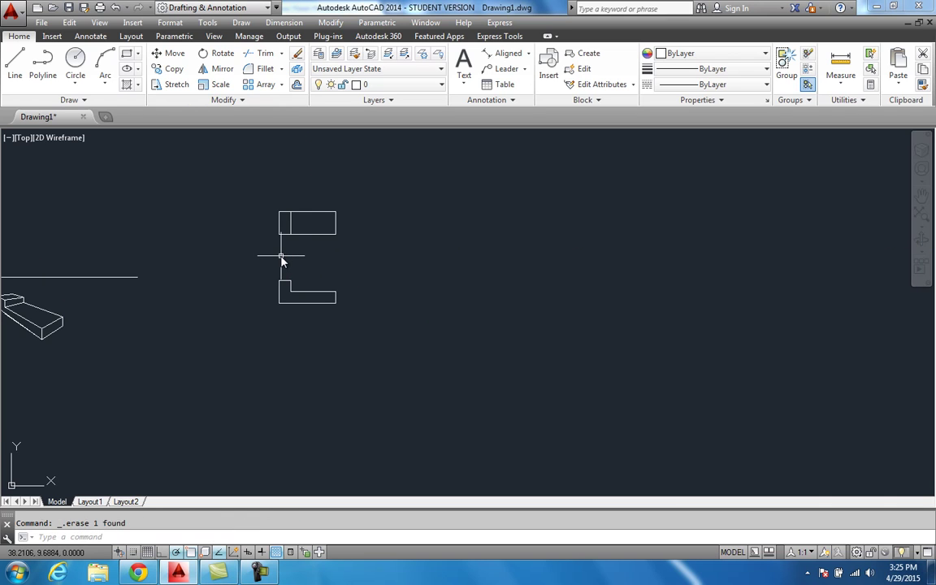
Delete the L-shaped front view below the rectangular top view.
{"action": "middle_click_drag", "start_coordinate": [304, 266], "coordinate": [311, 292]}
{"action": "scroll", "coordinate": [311, 281], "scroll_direction": "up", "scroll_amount": 2}
{"action": "scroll", "coordinate": [330, 290], "scroll_direction": "down", "scroll_amount": 2}
{"action": "scroll", "coordinate": [340, 323], "scroll_direction": "down", "scroll_amount": 2}
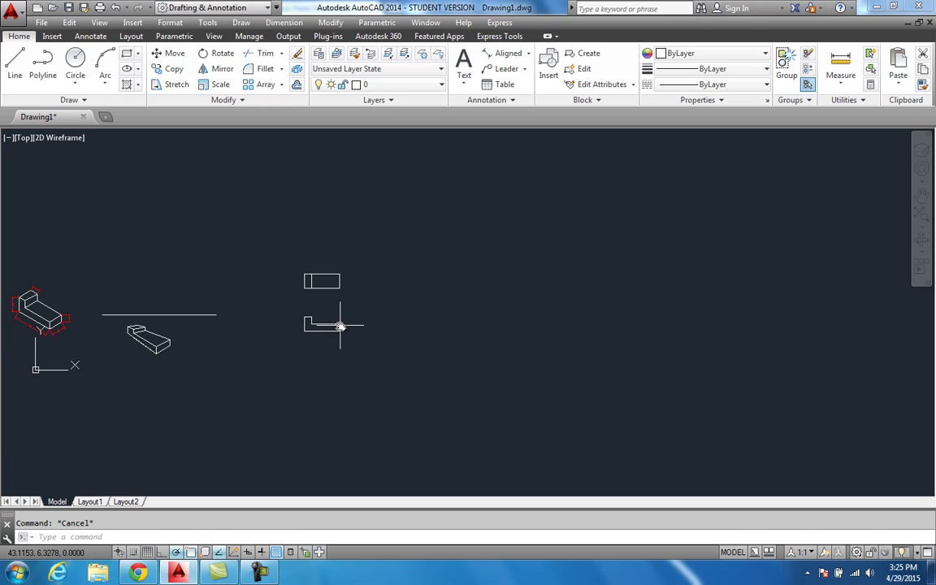
{"action": "middle_click_drag", "start_coordinate": [356, 357], "coordinate": [333, 341]}
{"action": "left_click", "coordinate": [333, 343]}
{"action": "left_click", "coordinate": [261, 300]}
{"action": "key", "text": "Delete"}
Draw a long horizontal line along the rectangle's bottom edge, extending well past both of its ends.
{"action": "scroll", "coordinate": [263, 298], "scroll_direction": "up", "scroll_amount": 2}
{"action": "scroll", "coordinate": [297, 290], "scroll_direction": "down", "scroll_amount": 2}
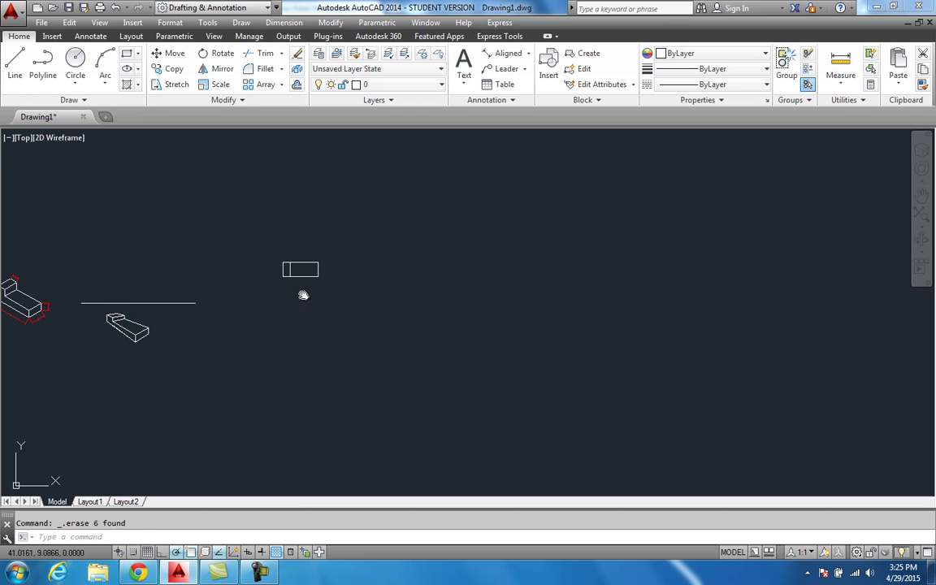
{"action": "key", "text": "Escape"}
{"action": "left_click", "coordinate": [14, 81]}
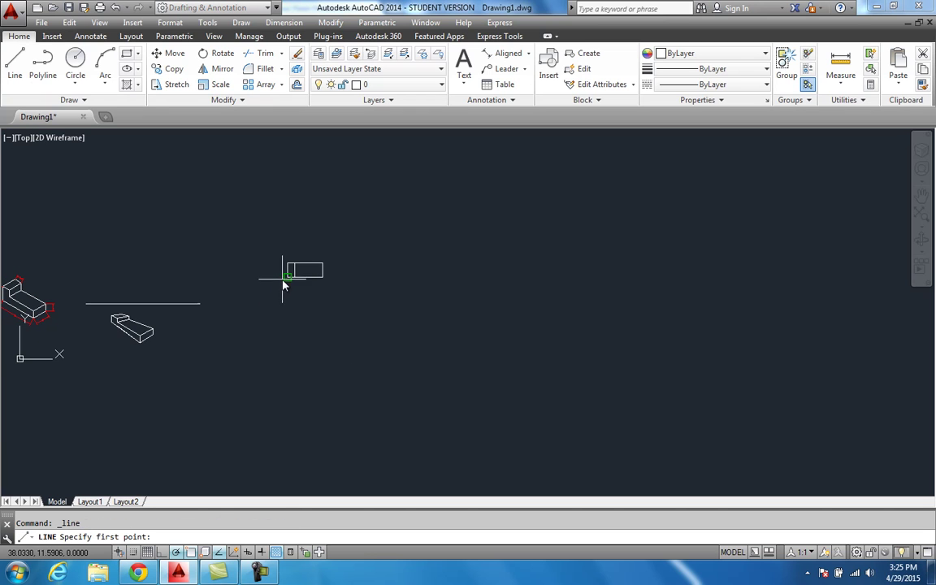
{"action": "left_click", "coordinate": [207, 277]}
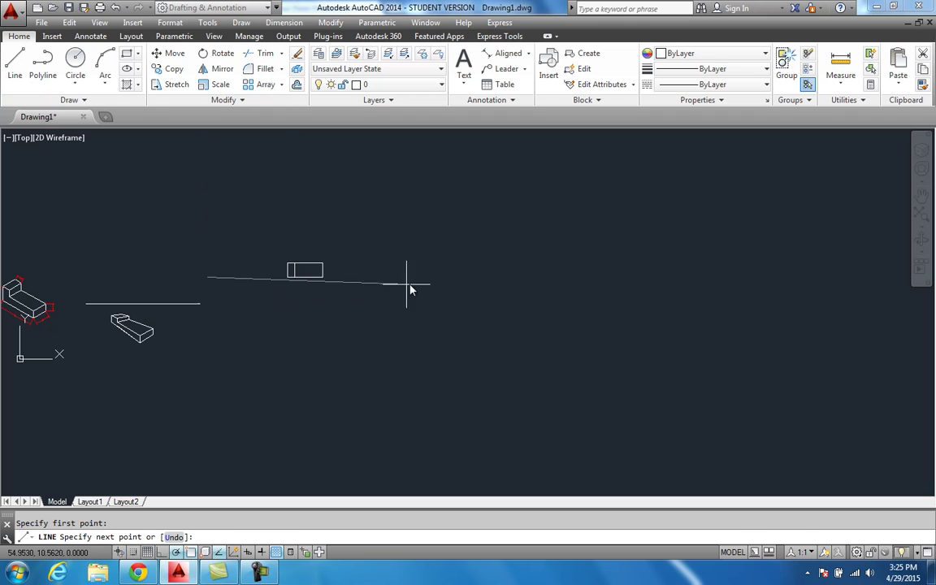
{"action": "left_click", "coordinate": [443, 277]}
{"action": "key", "text": "Escape"}
Delete the long horizontal line running along the rectangle's bottom edge.
{"action": "scroll", "coordinate": [314, 278], "scroll_direction": "up", "scroll_amount": 2}
{"action": "middle_click_drag", "start_coordinate": [314, 278], "coordinate": [328, 324]}
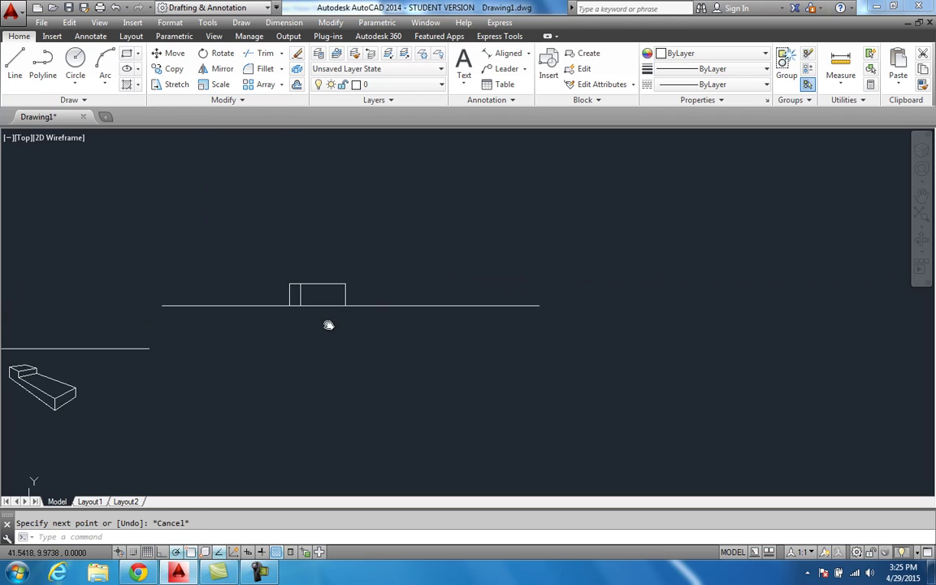
{"action": "left_click", "coordinate": [361, 297]}
{"action": "left_click", "coordinate": [271, 276]}
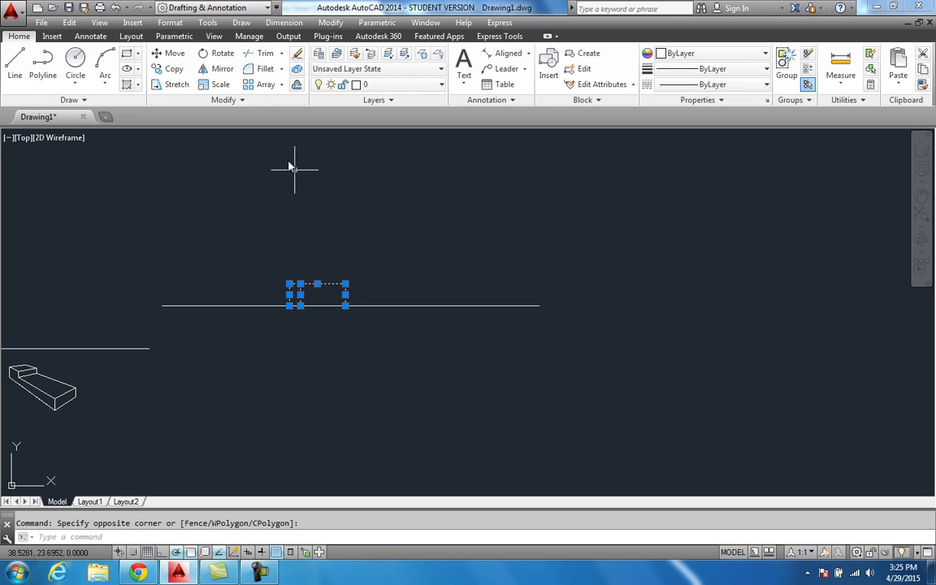
{"action": "scroll", "coordinate": [317, 284], "scroll_direction": "up", "scroll_amount": 2}
{"action": "left_click", "coordinate": [320, 319]}
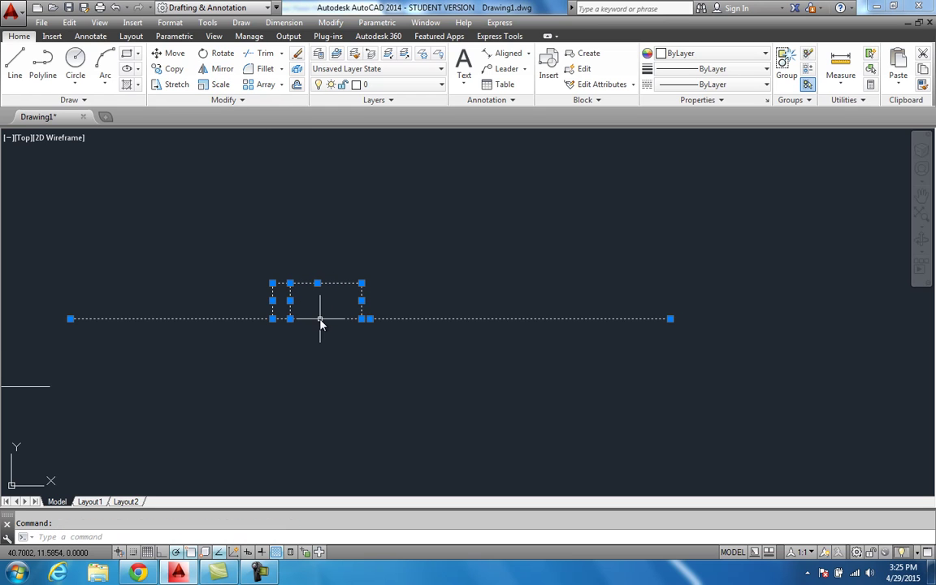
{"action": "key", "text": "Escape"}
{"action": "left_click", "coordinate": [401, 329]}
{"action": "left_click", "coordinate": [389, 313]}
{"action": "key", "text": "Delete"}
Rotate the rectangular top view 30° counterclockwise about its lower-left corner.
{"action": "left_click", "coordinate": [386, 326]}
{"action": "left_click", "coordinate": [230, 260]}
{"action": "left_click", "coordinate": [213, 53]}
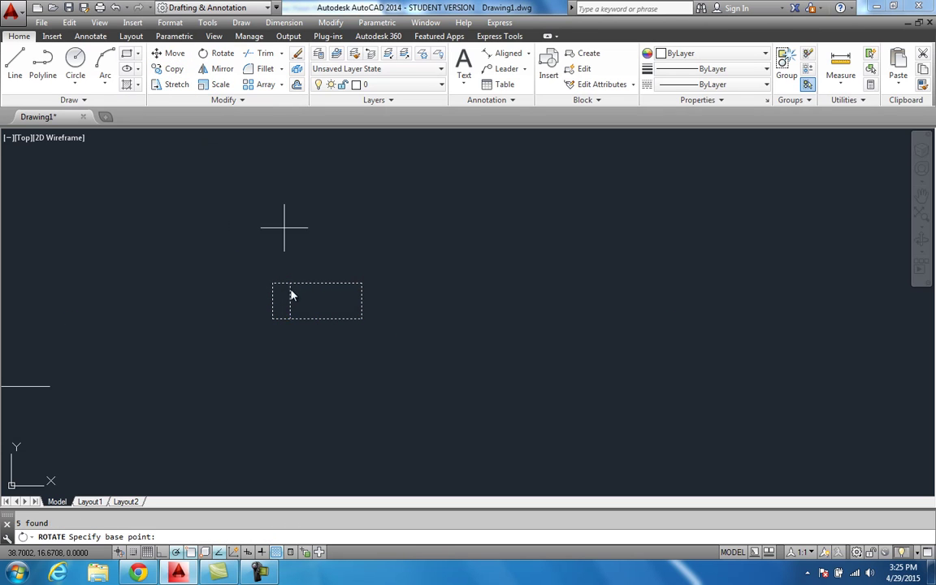
{"action": "left_click", "coordinate": [272, 318]}
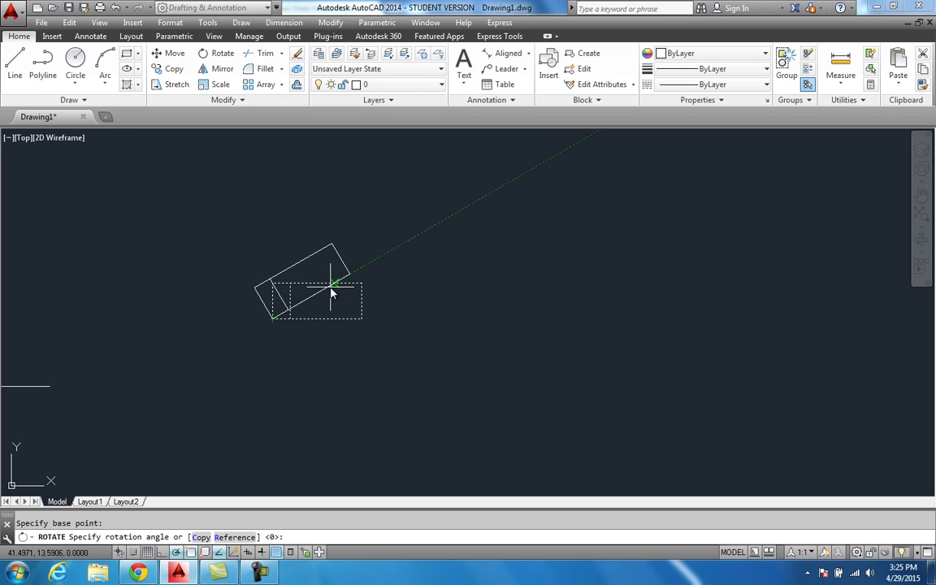
{"action": "right_click", "coordinate": [177, 554]}
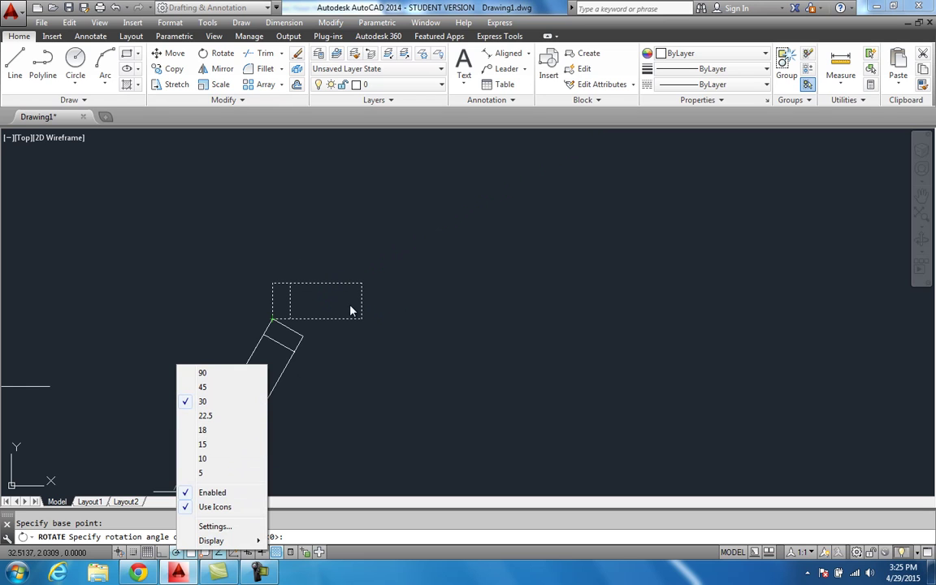
{"action": "left_click", "coordinate": [227, 400]}
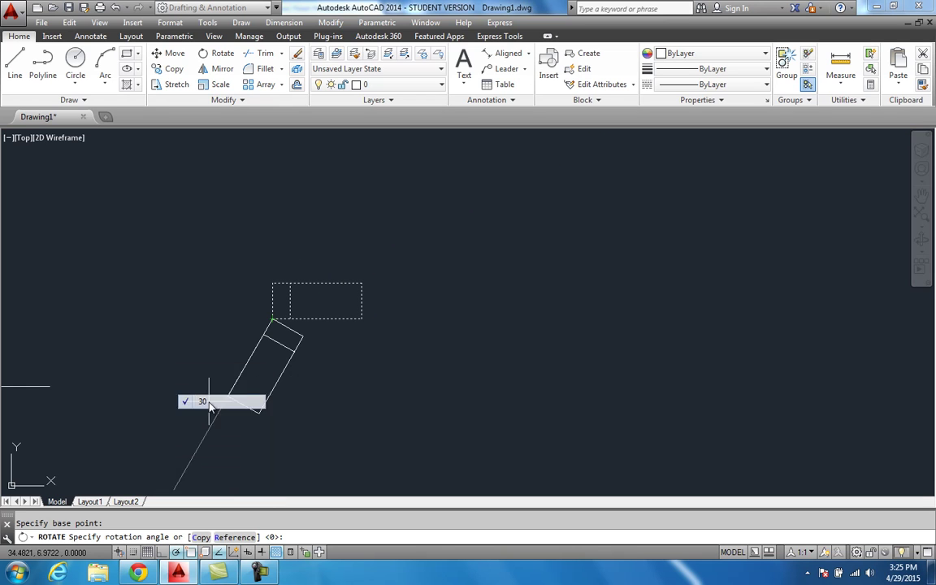
{"action": "left_click", "coordinate": [387, 253]}
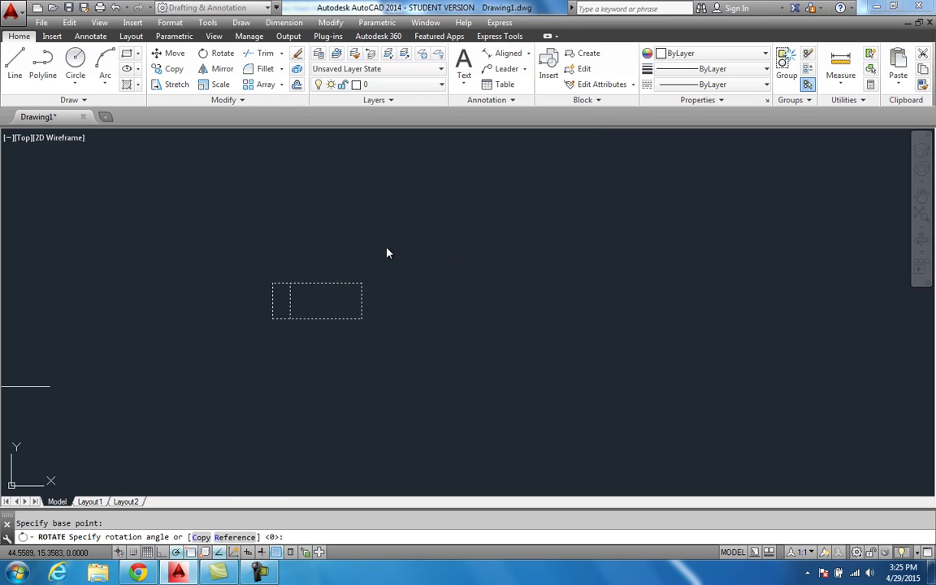
Draw a horizontal line through the rotated rectangle's lowest corner, extending past it on both sides.
{"action": "left_click", "coordinate": [14, 65]}
{"action": "left_click", "coordinate": [161, 319]}
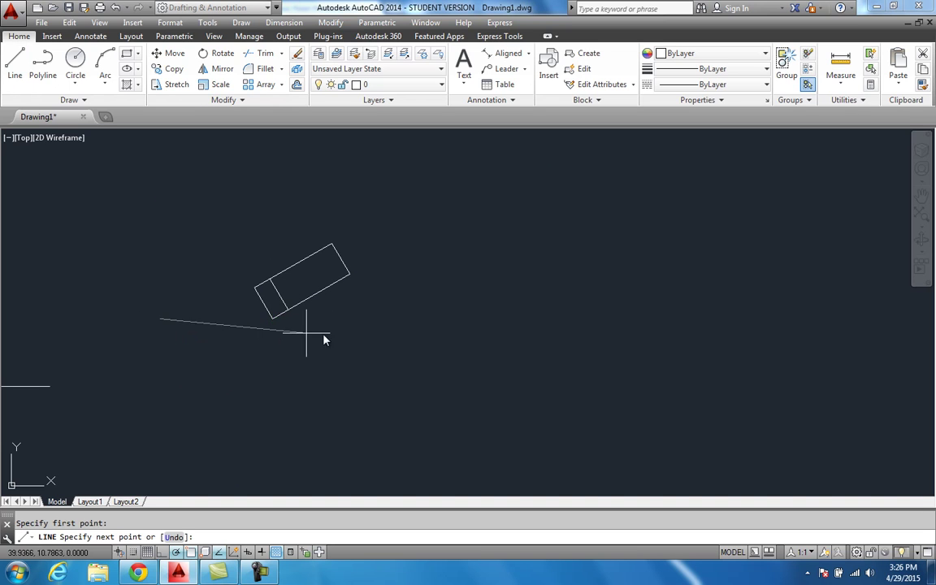
{"action": "left_click", "coordinate": [477, 318]}
{"action": "key", "text": "Escape"}
{"action": "scroll", "coordinate": [490, 380], "scroll_direction": "down", "scroll_amount": 3}
{"action": "scroll", "coordinate": [432, 313], "scroll_direction": "up", "scroll_amount": 5}
{"action": "scroll", "coordinate": [412, 302], "scroll_direction": "down", "scroll_amount": 2}
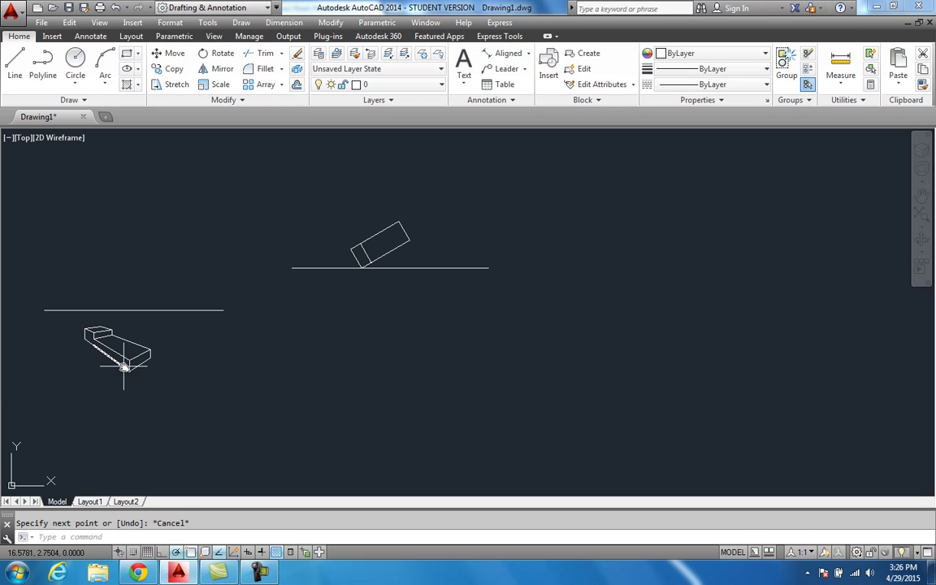
{"action": "left_click", "coordinate": [14, 64]}
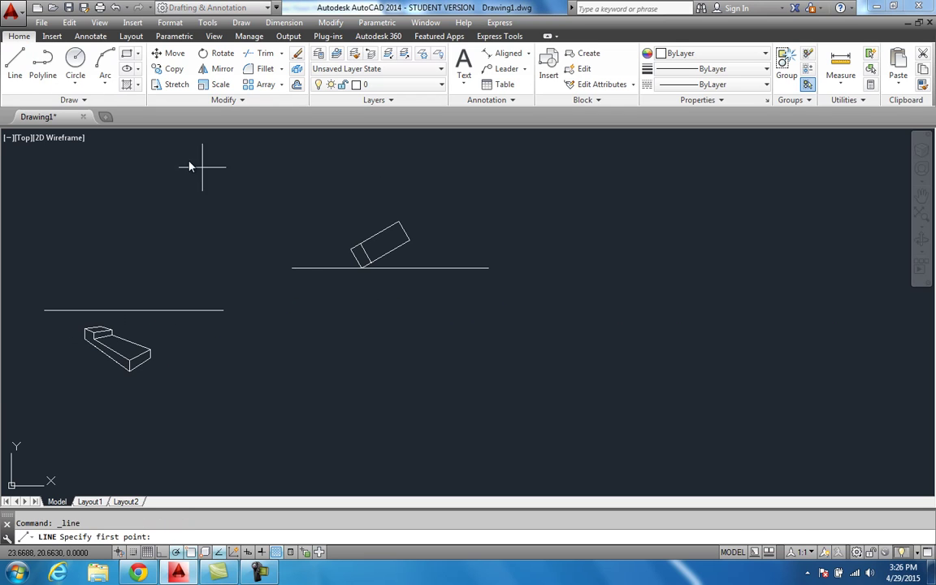
{"action": "left_click", "coordinate": [361, 273]}
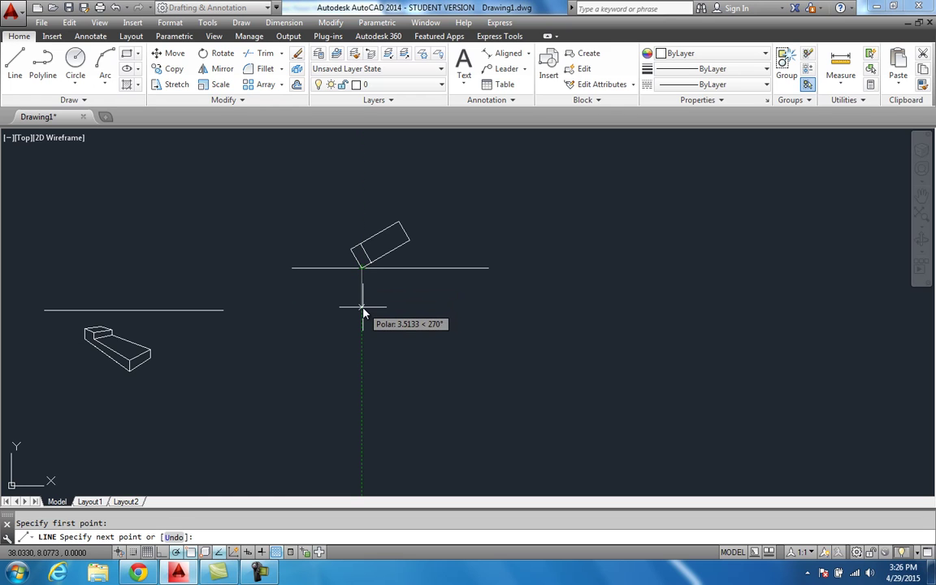
{"action": "key", "text": "Escape"}
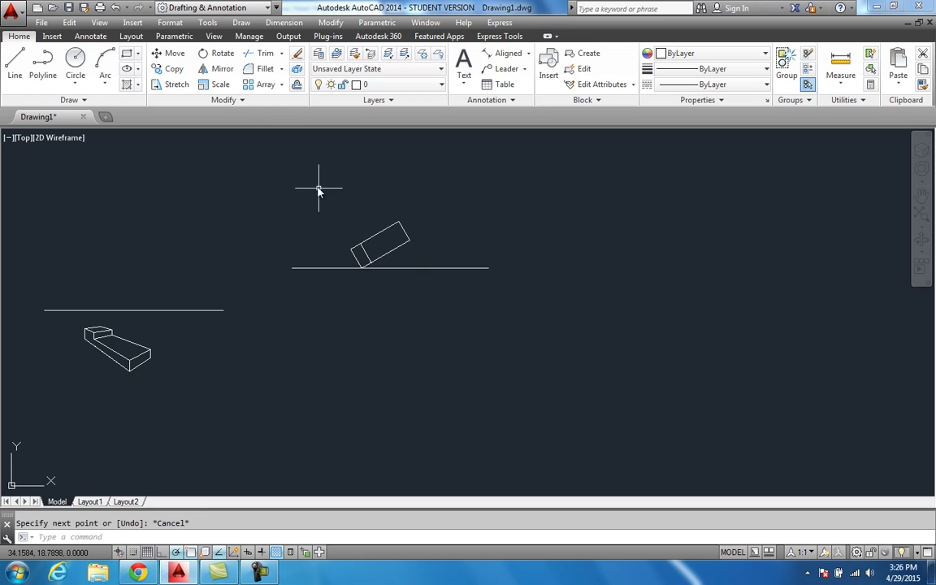
Undo the horizontal line and the rotation of the rectangular top view.
{"action": "left_click", "coordinate": [115, 8]}
{"action": "left_click", "coordinate": [115, 8]}
{"action": "left_click", "coordinate": [116, 8]}
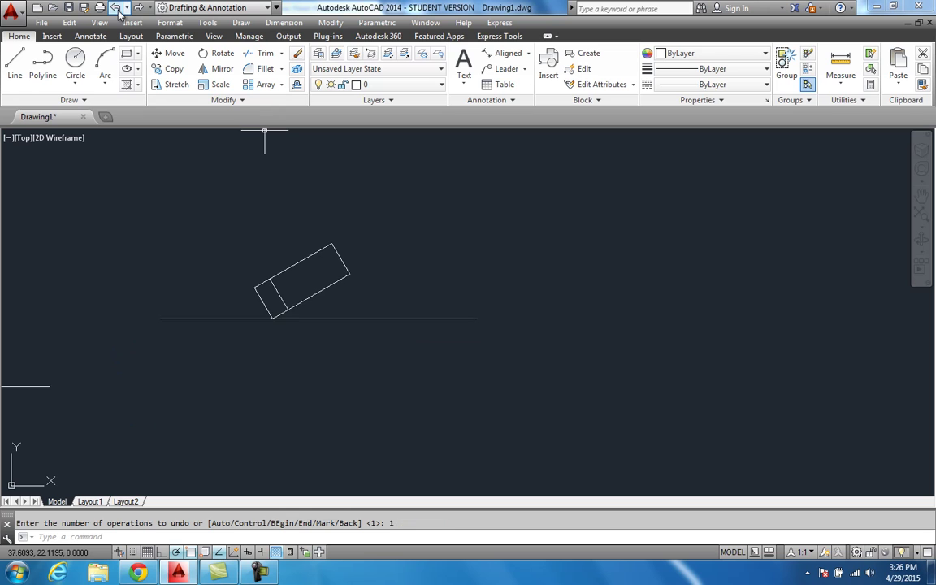
{"action": "left_click", "coordinate": [116, 10]}
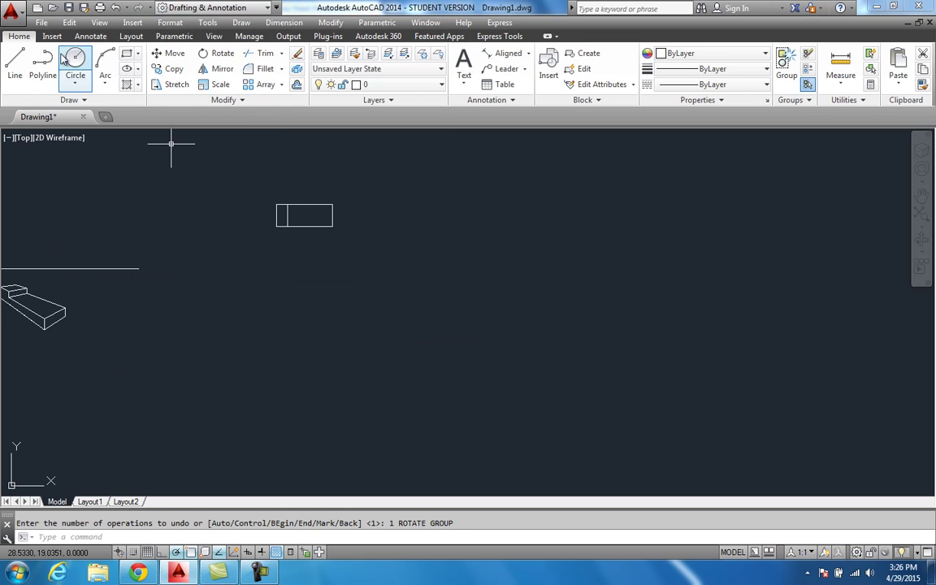
Rotate the rectangular top view 30° clockwise about its lower-right corner.
{"action": "left_click", "coordinate": [15, 63]}
{"action": "key", "text": "Escape"}
{"action": "left_click", "coordinate": [342, 242]}
{"action": "left_click", "coordinate": [250, 194]}
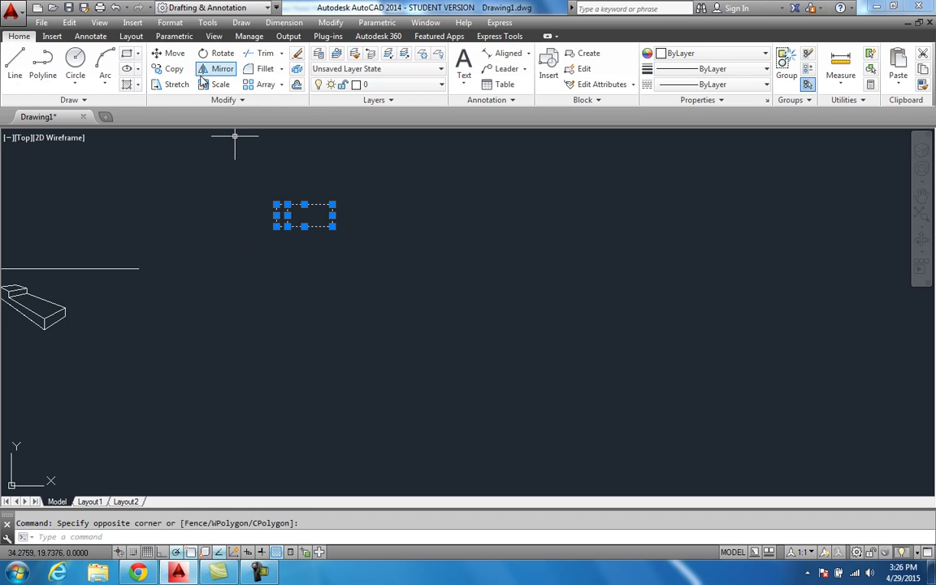
{"action": "left_click", "coordinate": [217, 53]}
{"action": "left_click", "coordinate": [333, 228]}
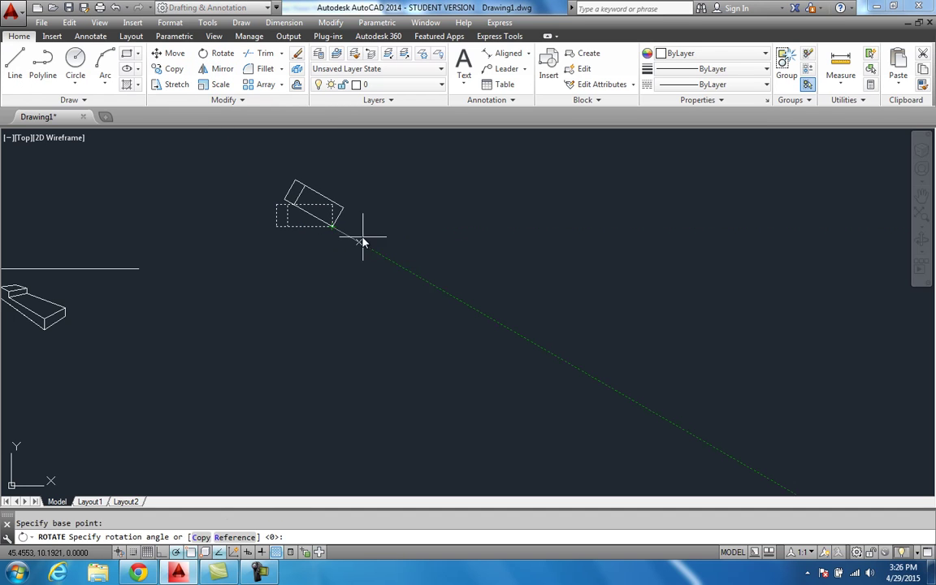
{"action": "left_click", "coordinate": [365, 246]}
Draw a horizontal line from the rotated rectangle's lowest corner leftward, well past the rectangle.
{"action": "scroll", "coordinate": [382, 288], "scroll_direction": "down", "scroll_amount": 2}
{"action": "middle_click_drag", "start_coordinate": [381, 287], "coordinate": [403, 296]}
{"action": "left_click", "coordinate": [15, 63]}
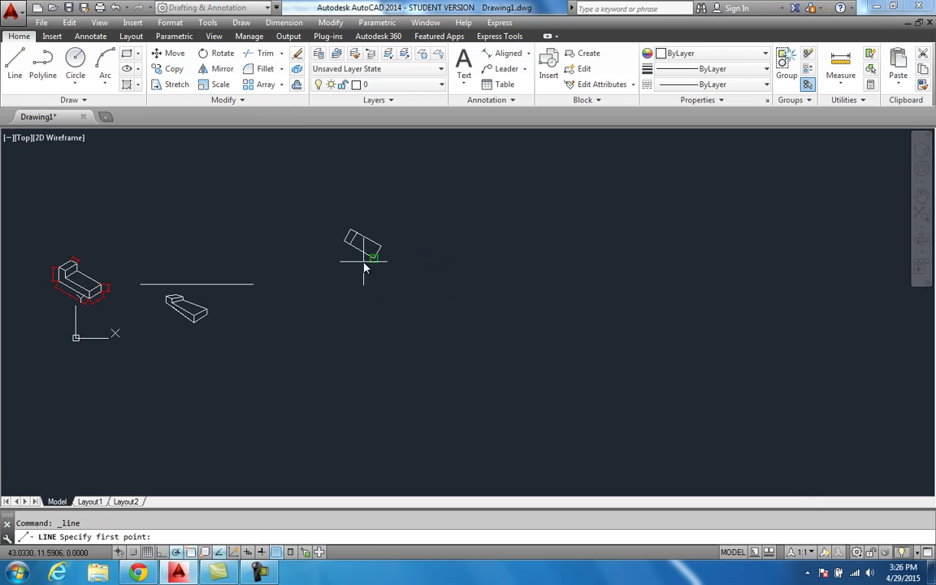
{"action": "left_click", "coordinate": [273, 259]}
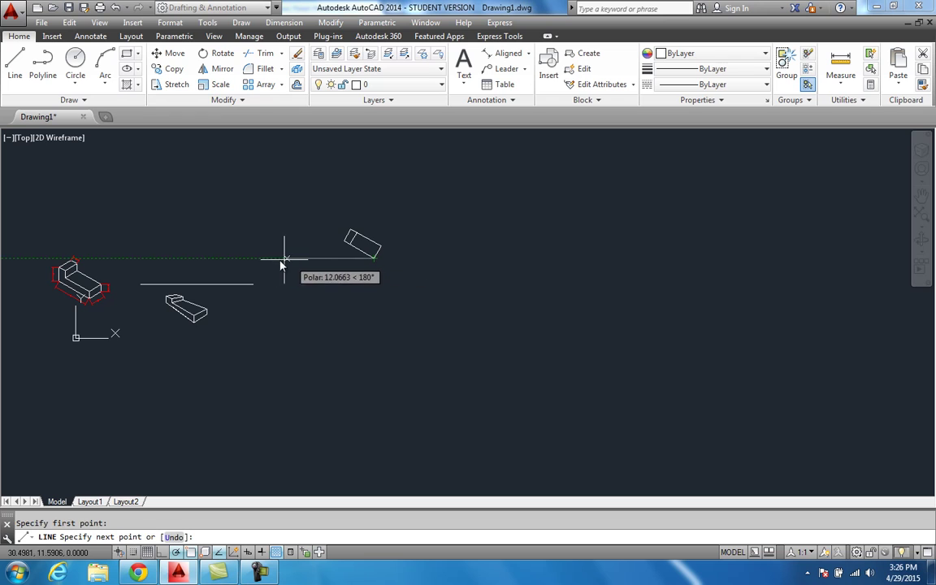
{"action": "key", "text": "Return"}
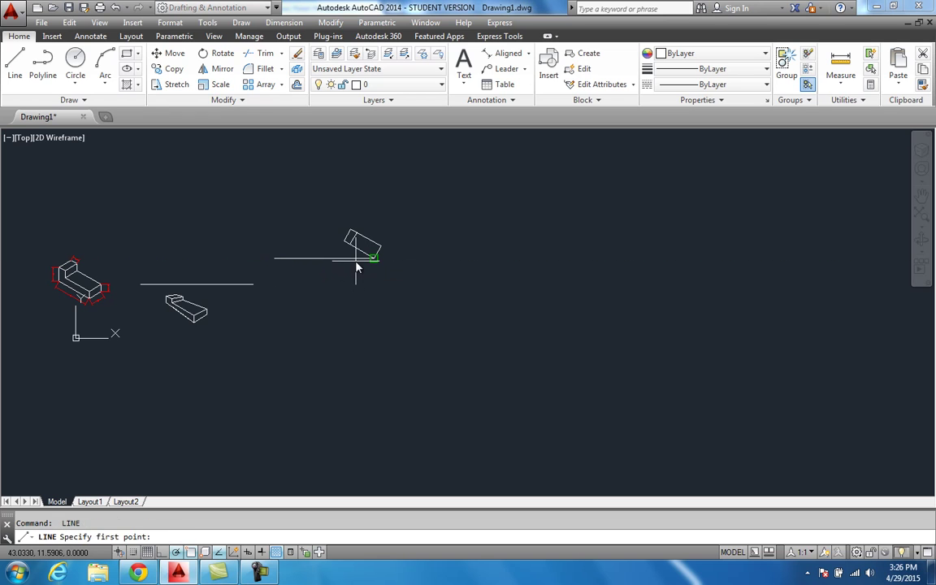
{"action": "key", "text": "Return"}
{"action": "key", "text": "Escape"}
Stretch the horizontal line's right end horizontally well past the rectangle's lowest corner.
{"action": "left_click", "coordinate": [367, 258]}
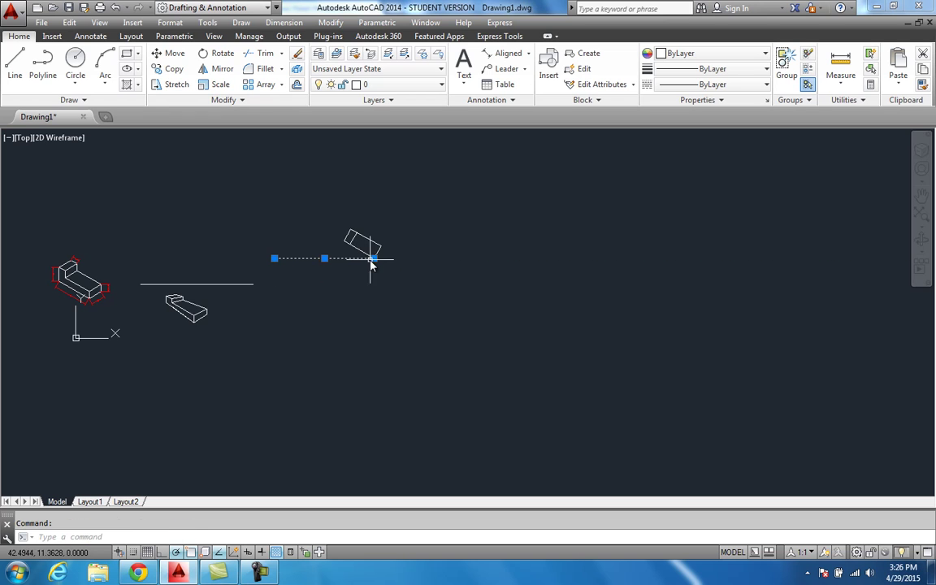
{"action": "left_click", "coordinate": [373, 258]}
{"action": "left_click", "coordinate": [468, 258]}
{"action": "key", "text": "Escape"}
Draw a vertical line 10 units straight down from the rectangle's corner on the horizontal line.
{"action": "mouse_move", "coordinate": [468, 265]}
{"action": "middle_mouse_down"}
{"action": "mouse_move", "coordinate": [424, 298]}
{"action": "mouse_move", "coordinate": [365, 276]}
{"action": "middle_mouse_up"}
{"action": "scroll", "coordinate": [318, 253], "scroll_direction": "up", "scroll_amount": 2}
{"action": "left_click", "coordinate": [15, 65]}
{"action": "left_click", "coordinate": [352, 214]}
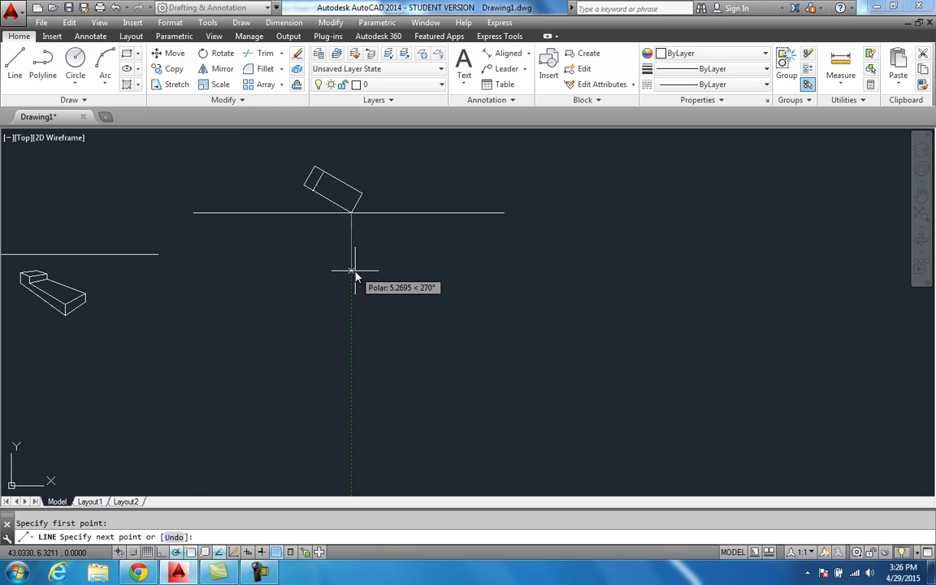
{"action": "key", "text": "Return"}
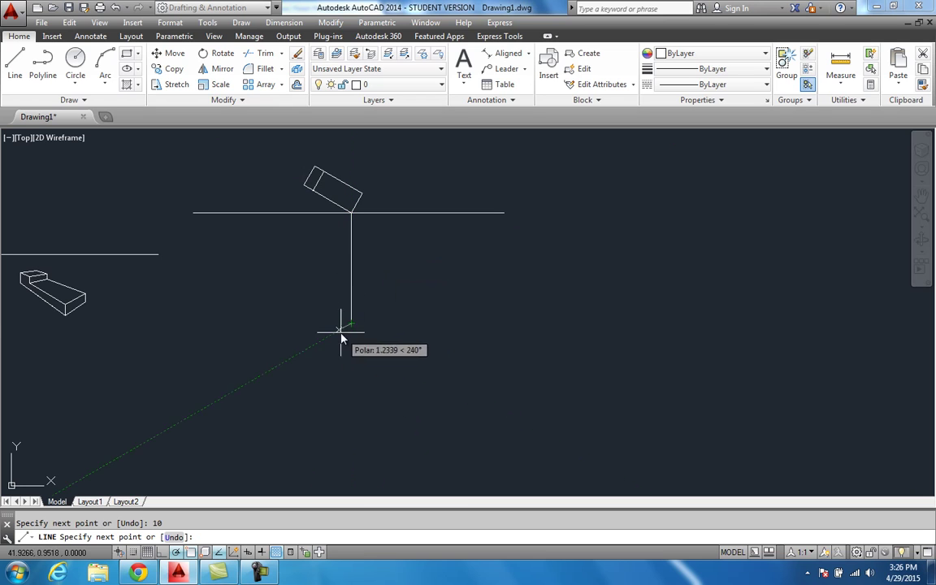
{"action": "key", "text": "Escape"}
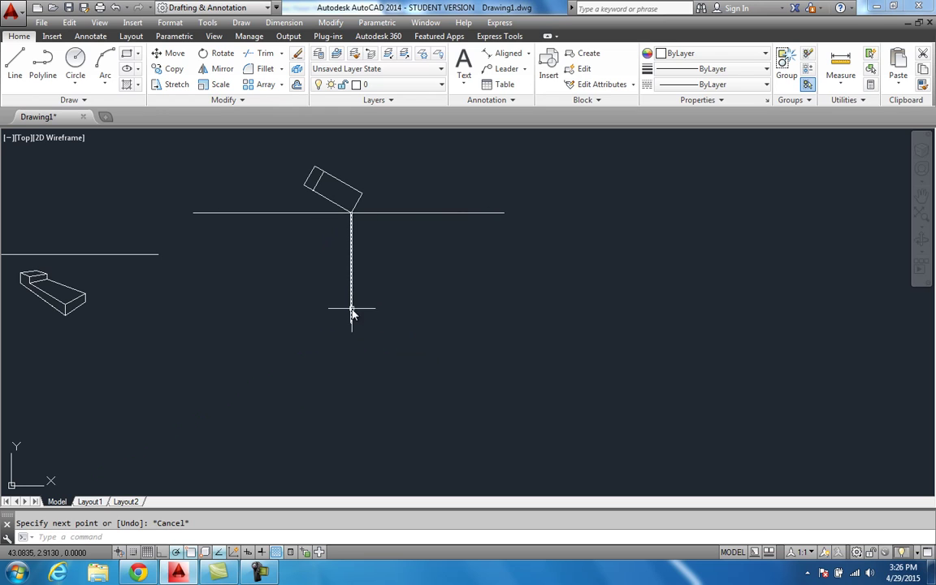
Draw a line at 150° from the vertical line's lower end, parallel to the rectangle's long edge and past the horizontal line.
{"action": "left_click", "coordinate": [14, 65]}
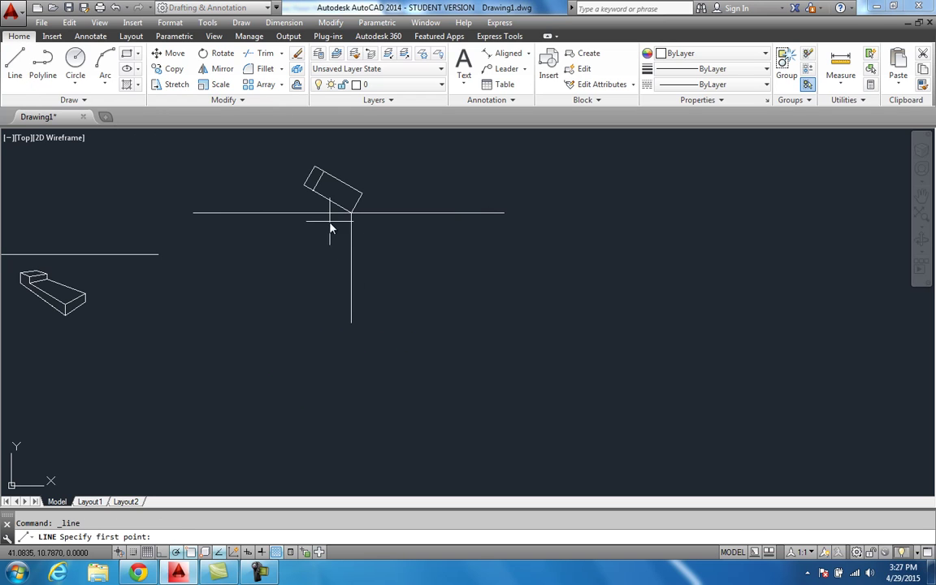
{"action": "left_click", "coordinate": [355, 321]}
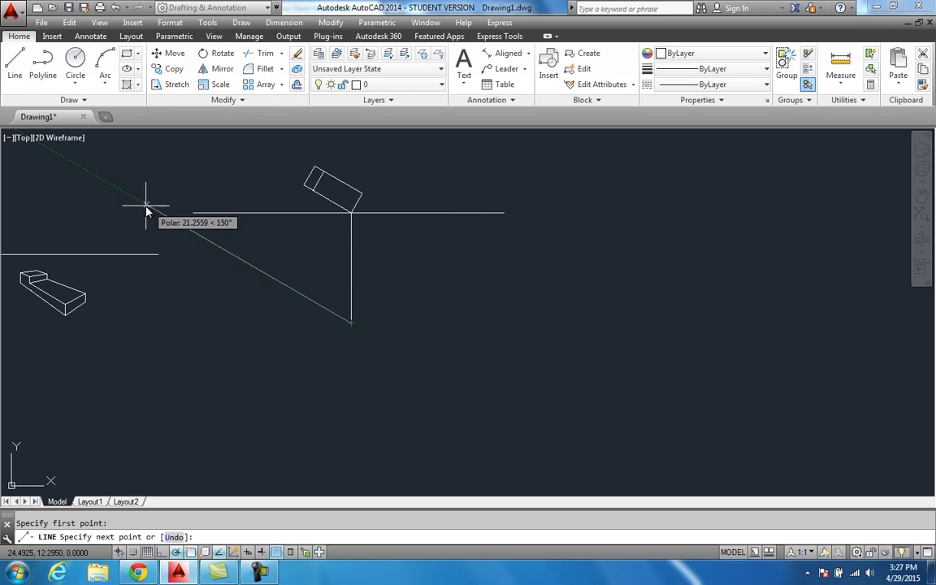
{"action": "left_click", "coordinate": [146, 204]}
{"action": "key", "text": "Return"}
{"action": "key", "text": "Return"}
{"action": "left_click", "coordinate": [350, 323]}
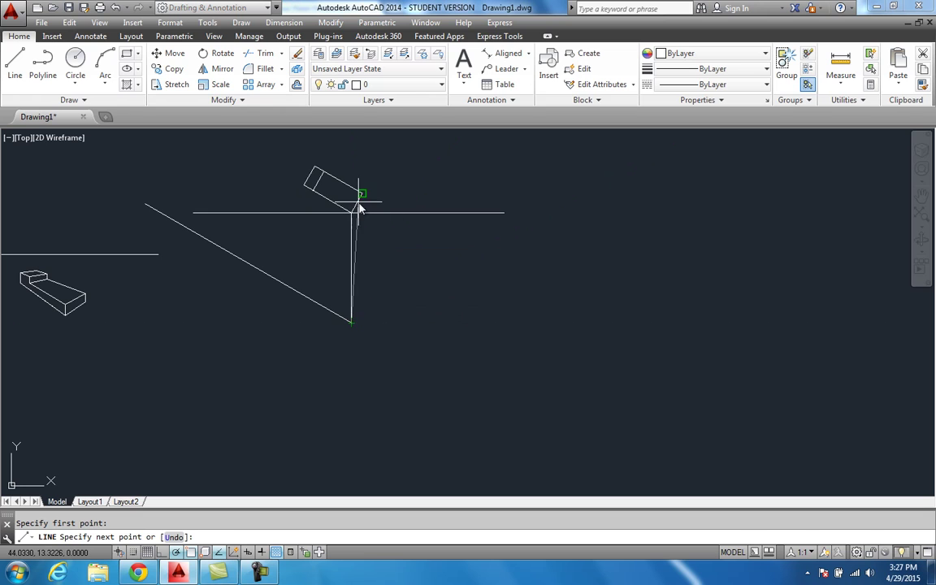
{"action": "key", "text": "Escape"}
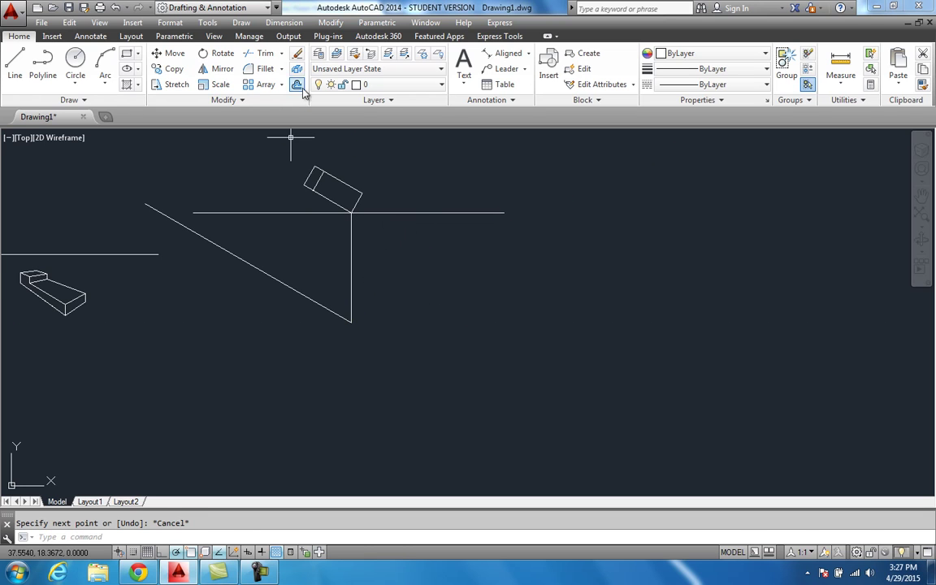
Offset the rectangle's short edge at the horizontal line by 10 units toward the lower right.
{"action": "scroll", "coordinate": [368, 253], "scroll_direction": "up", "scroll_amount": 2}
{"action": "middle_click_drag", "start_coordinate": [361, 246], "coordinate": [324, 246]}
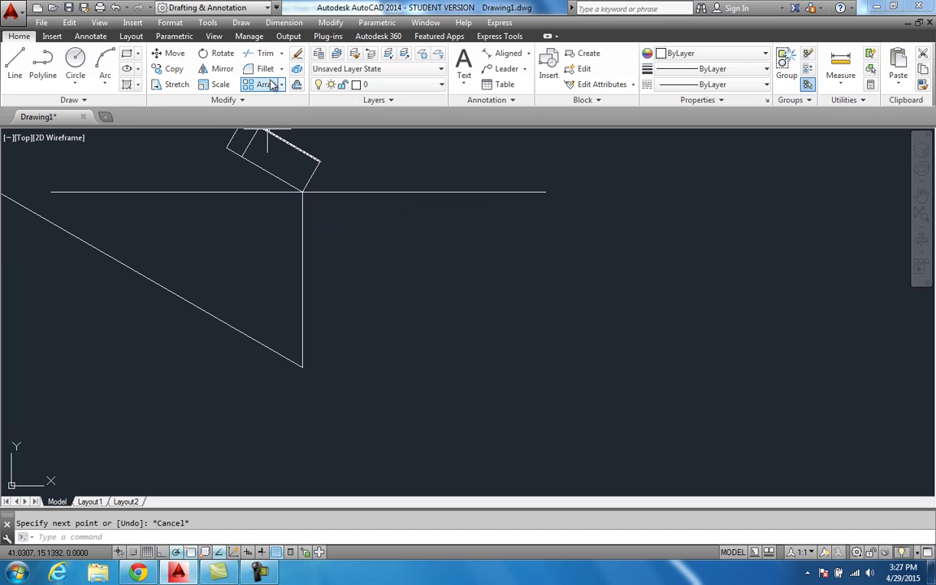
{"action": "left_click", "coordinate": [297, 85]}
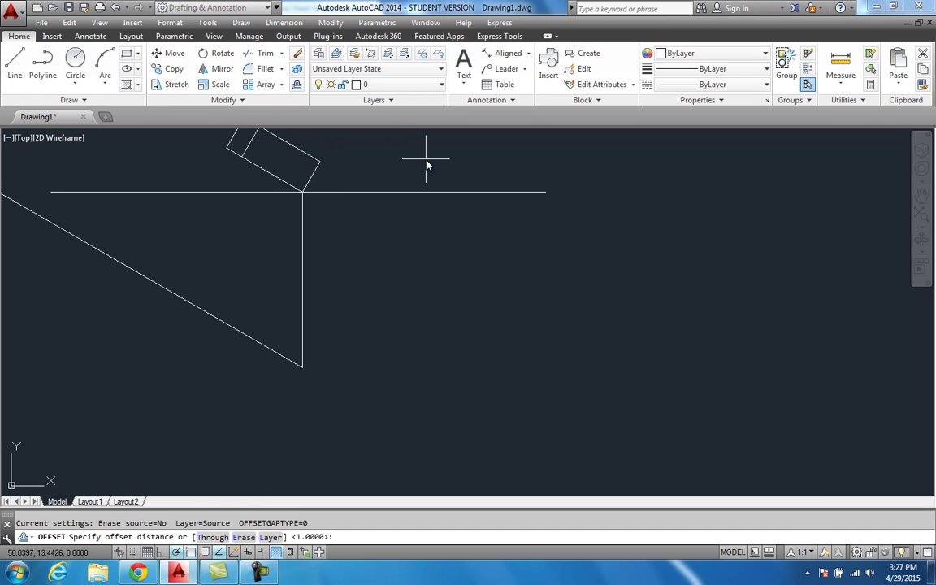
{"action": "type", "text": "10"}
{"action": "key", "text": "Return"}
{"action": "left_click", "coordinate": [315, 175]}
{"action": "left_click", "coordinate": [463, 286]}
{"action": "key", "text": "Escape"}
Move the offset edge by its lower endpoint onto the lower end of the vertical line.
{"action": "left_click", "coordinate": [460, 269]}
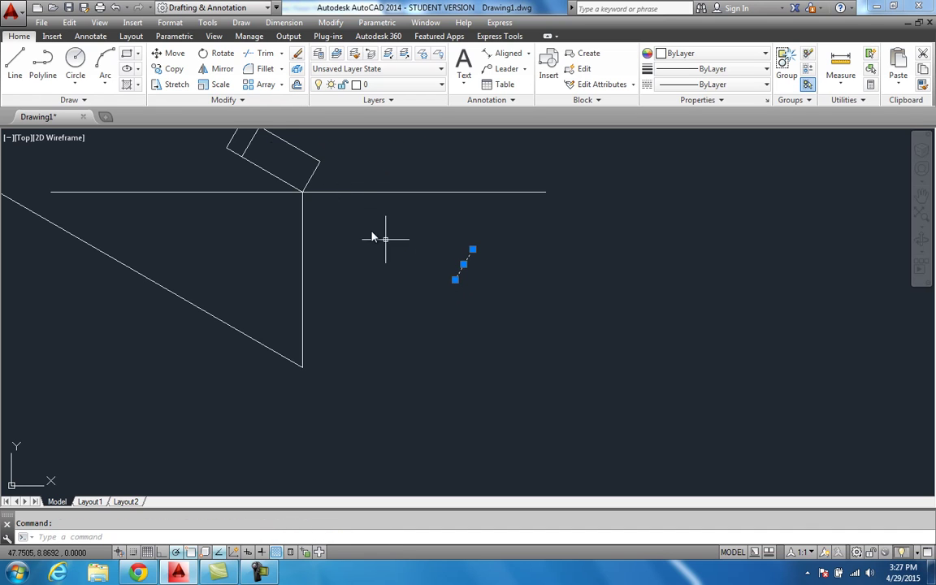
{"action": "left_click", "coordinate": [174, 54]}
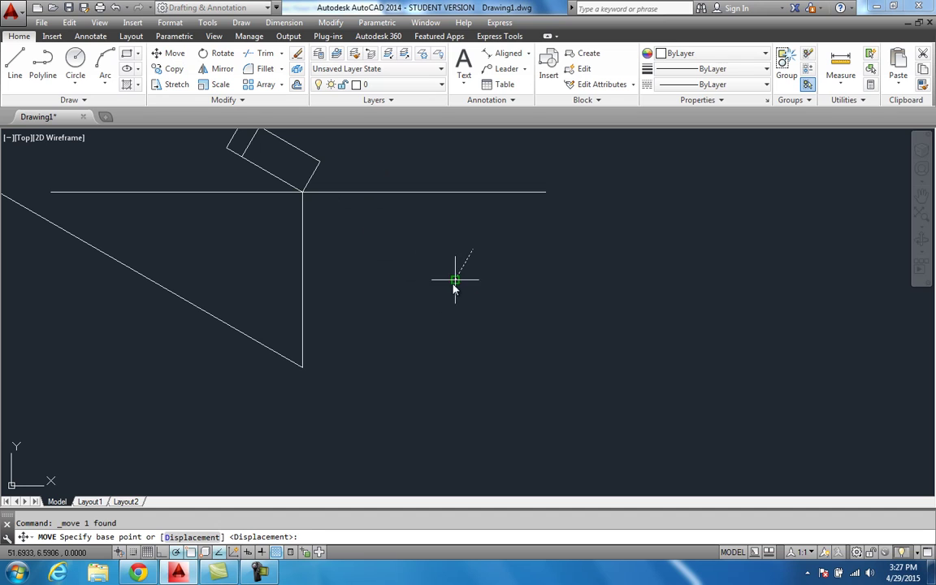
{"action": "left_click", "coordinate": [452, 281]}
{"action": "left_click", "coordinate": [303, 366]}
{"action": "key", "text": "Escape"}
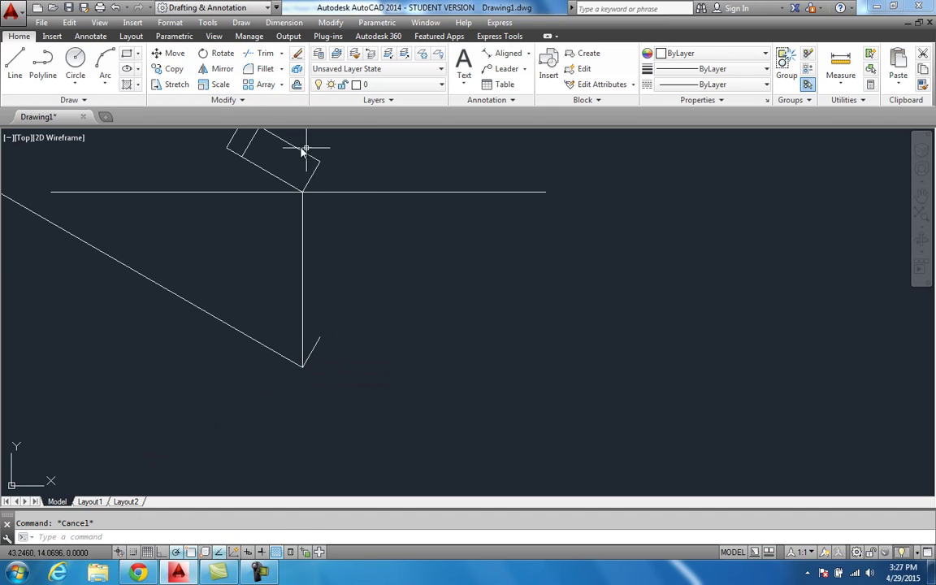
Extend the moved short line up to the horizontal line.
{"action": "left_click", "coordinate": [281, 54]}
{"action": "left_click", "coordinate": [374, 188]}
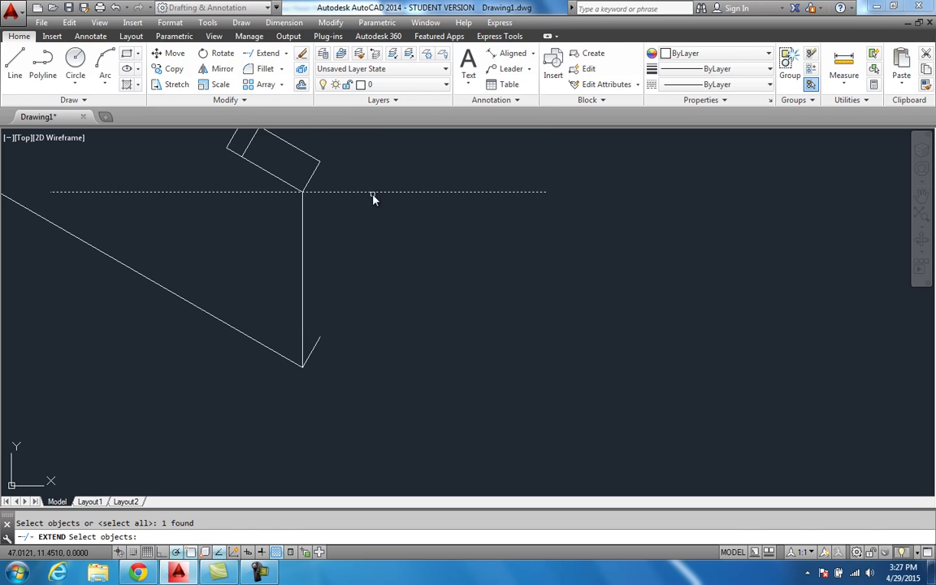
{"action": "key", "text": "Return"}
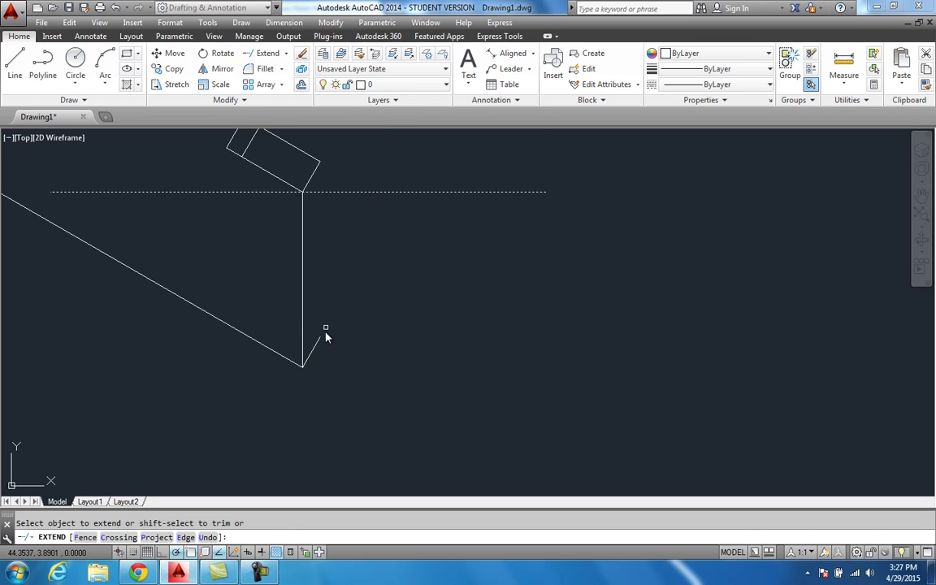
{"action": "scroll", "coordinate": [396, 307], "scroll_direction": "down", "scroll_amount": 2}
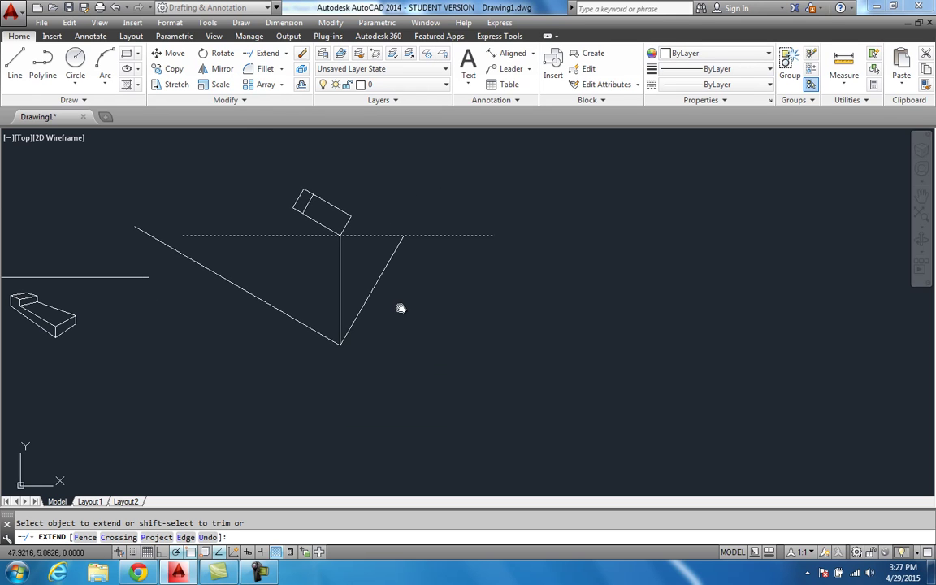
{"action": "key", "text": "Escape"}
Stretch the horizontal line's left end to meet the long sloped line.
{"action": "left_click", "coordinate": [194, 235]}
{"action": "left_click", "coordinate": [186, 234]}
{"action": "left_click", "coordinate": [183, 235]}
{"action": "key", "text": "Escape"}
{"action": "key", "text": "Escape"}
{"action": "scroll", "coordinate": [424, 286], "scroll_direction": "down", "scroll_amount": 2}
{"action": "scroll", "coordinate": [436, 274], "scroll_direction": "up", "scroll_amount": 2}
{"action": "middle_click_drag", "start_coordinate": [446, 336], "coordinate": [459, 314]}
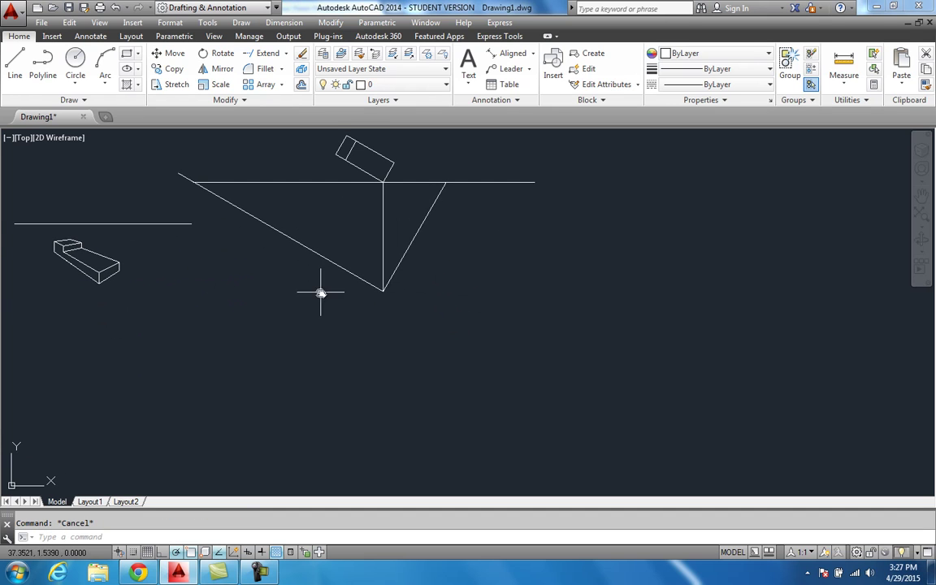
{"action": "scroll", "coordinate": [441, 228], "scroll_direction": "up", "scroll_amount": 2}
{"action": "scroll", "coordinate": [454, 234], "scroll_direction": "down", "scroll_amount": 2}
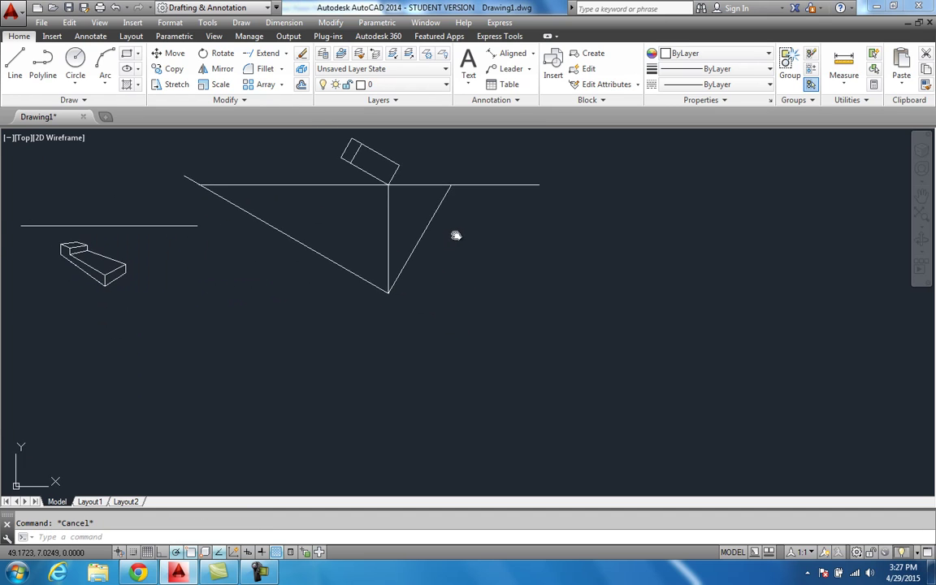
Place a point at the lower end of the vertical line to mark the station point.
{"action": "scroll", "coordinate": [387, 296], "scroll_direction": "up", "scroll_amount": 2}
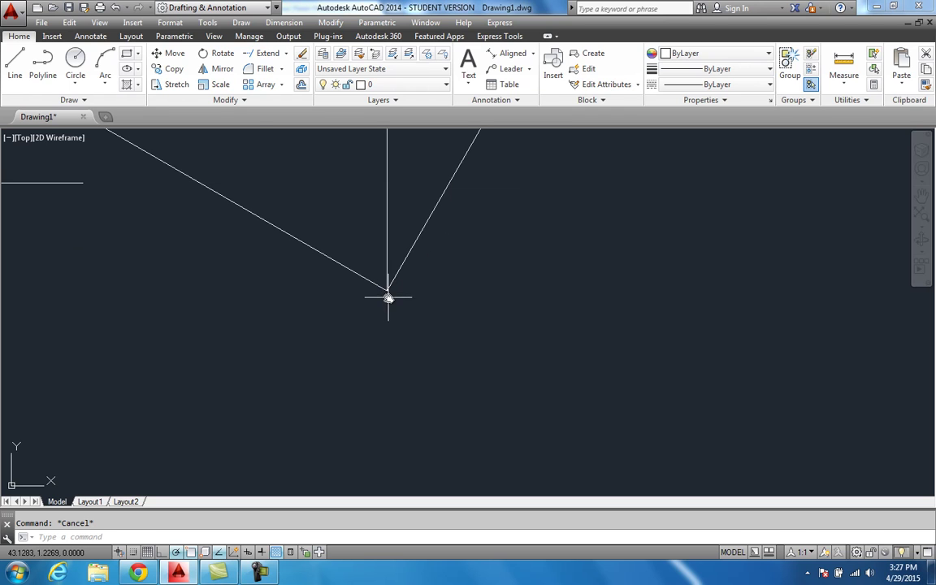
{"action": "left_click", "coordinate": [85, 99]}
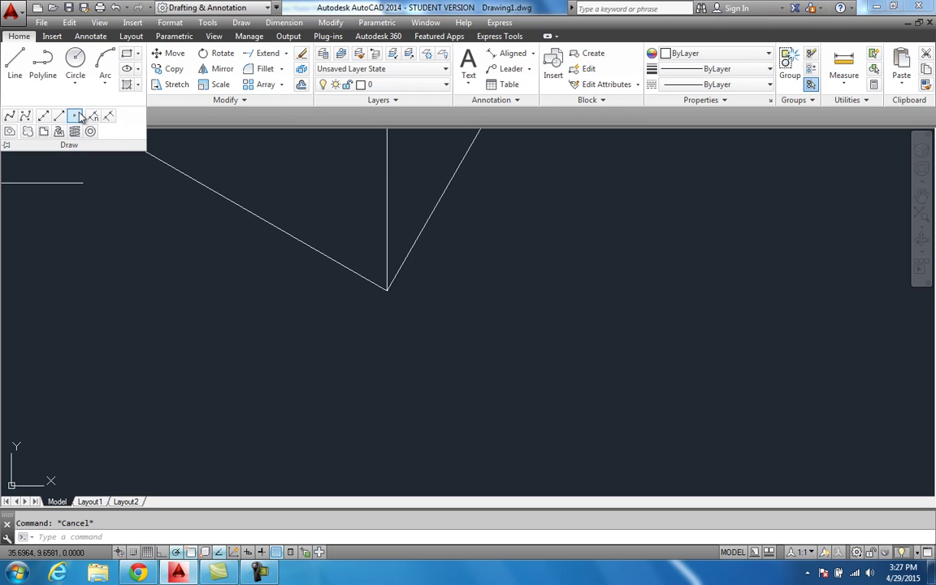
{"action": "left_click", "coordinate": [73, 118]}
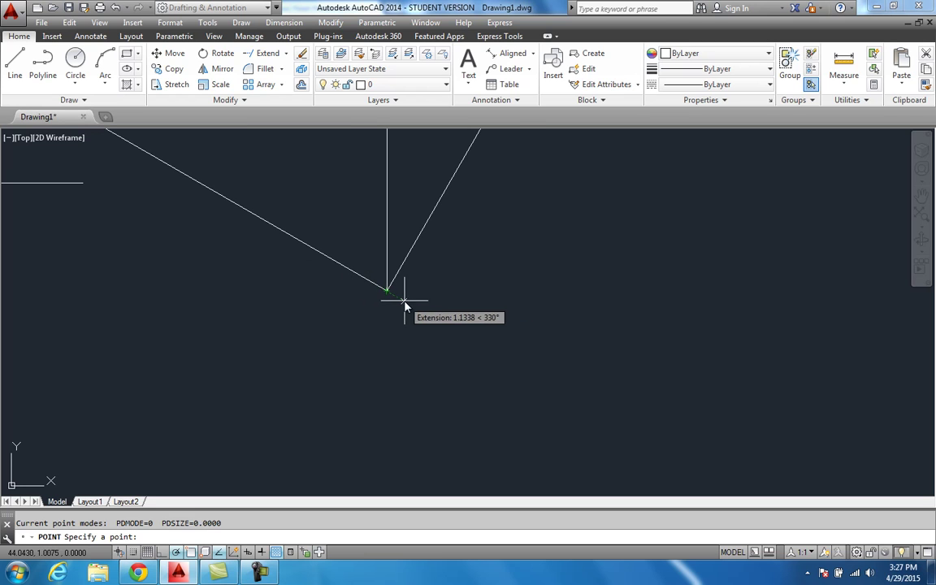
{"action": "key", "text": "Escape"}
Set the point style to the circle with an X, sized at 0.2 in absolute units.
{"action": "left_click", "coordinate": [170, 22]}
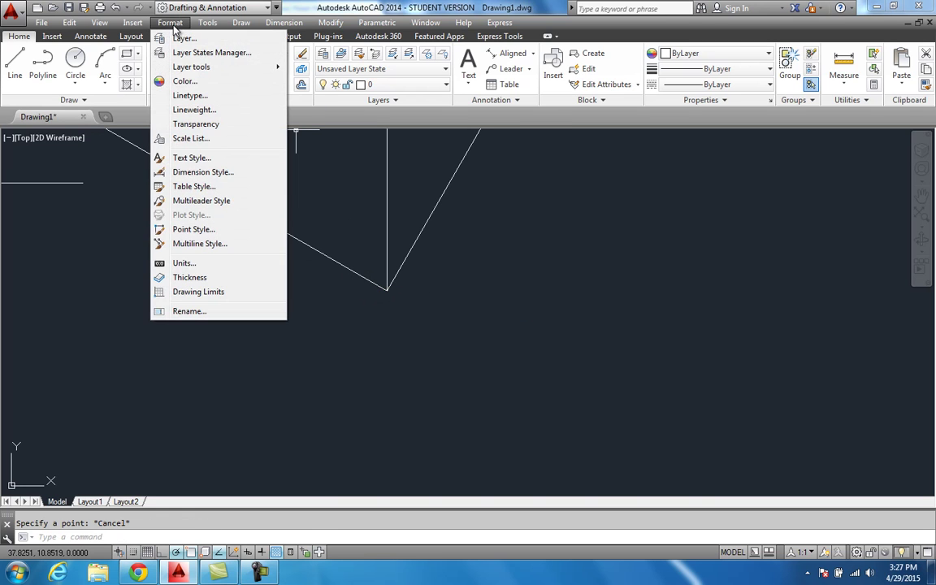
{"action": "left_click", "coordinate": [195, 229]}
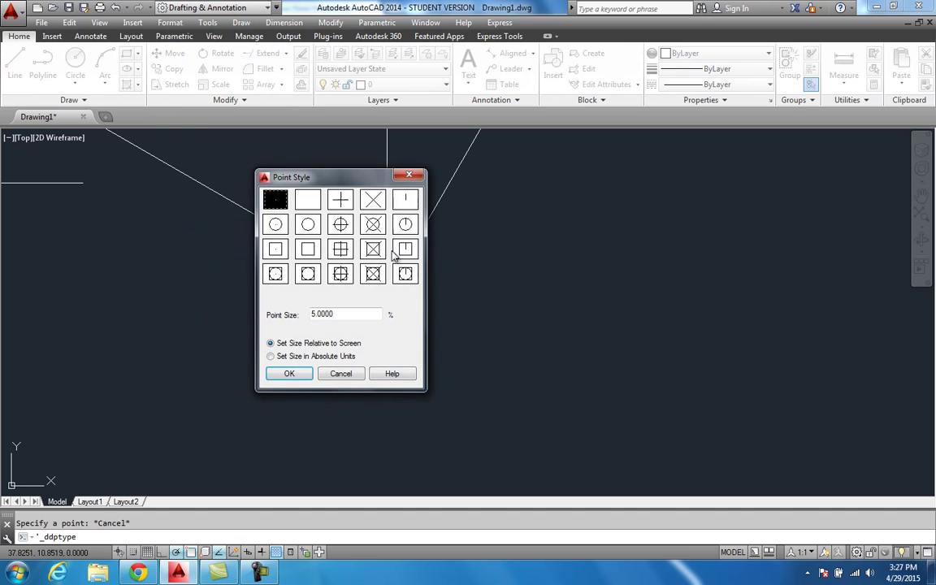
{"action": "left_click", "coordinate": [381, 228]}
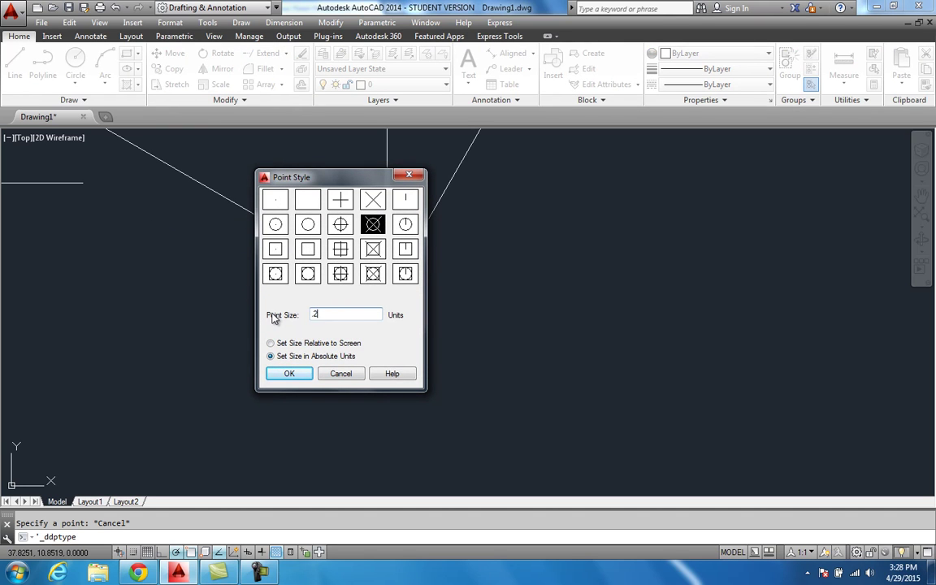
{"action": "type", "text": "5"}
{"action": "key", "text": "Return"}
{"action": "scroll", "coordinate": [388, 302], "scroll_direction": "down", "scroll_amount": 2}
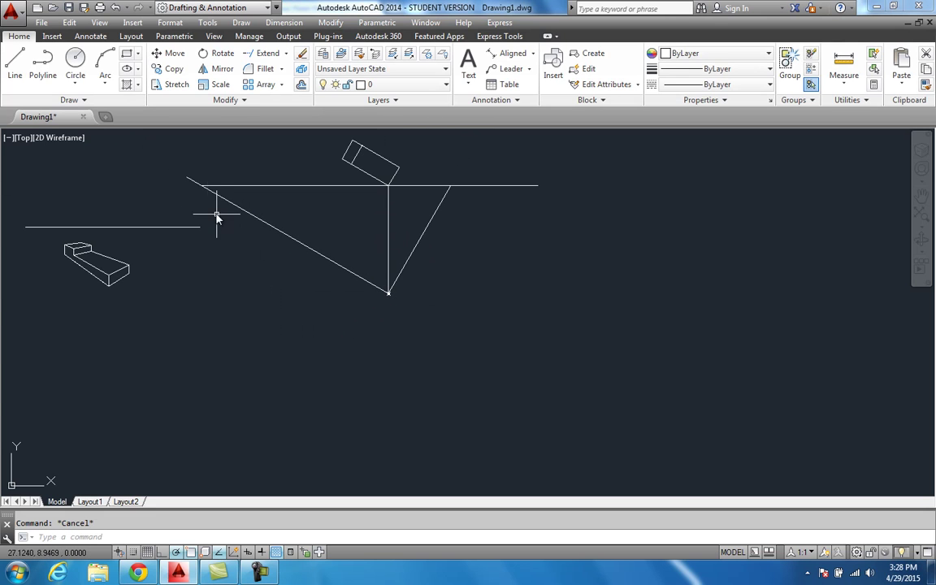
{"action": "scroll", "coordinate": [195, 201], "scroll_direction": "up", "scroll_amount": 4}
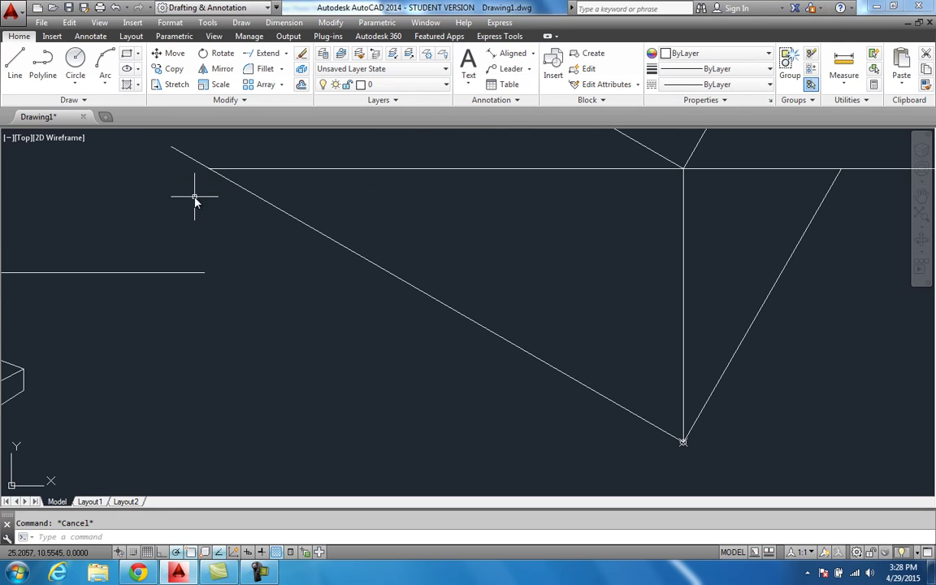
{"action": "left_click", "coordinate": [15, 65]}
{"action": "left_click", "coordinate": [208, 168]}
{"action": "key", "text": "Escape"}
Shorten the separate horizontal line above the small perspective block by moving its right end to the left.
{"action": "left_click", "coordinate": [186, 270]}
{"action": "left_click", "coordinate": [203, 271]}
{"action": "left_click", "coordinate": [204, 272]}
{"action": "left_click", "coordinate": [148, 272]}
{"action": "key", "text": "Escape"}
Draw a vertical line downward from the picture line's left end to well below the station point.
{"action": "left_click", "coordinate": [17, 71]}
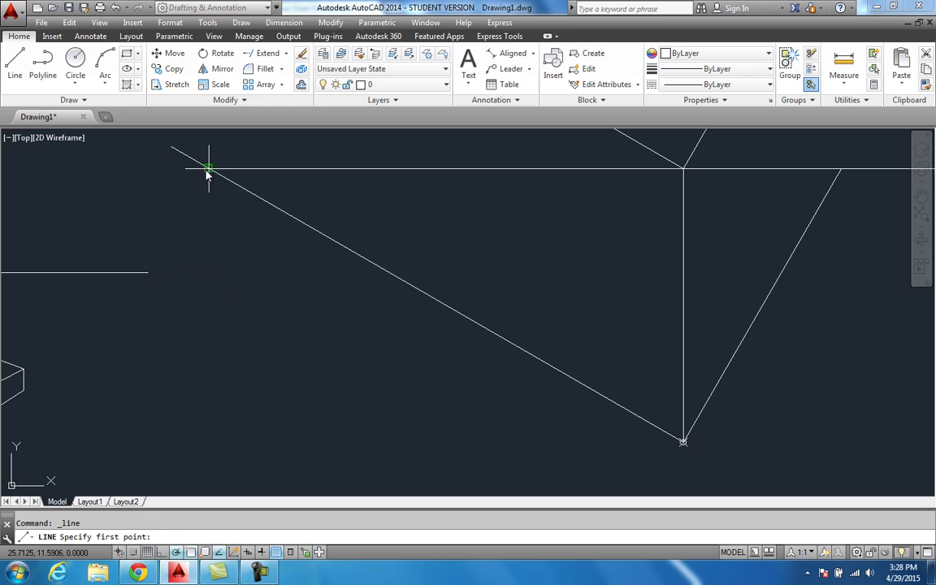
{"action": "left_click", "coordinate": [208, 169]}
{"action": "scroll", "coordinate": [247, 271], "scroll_direction": "down", "scroll_amount": 4}
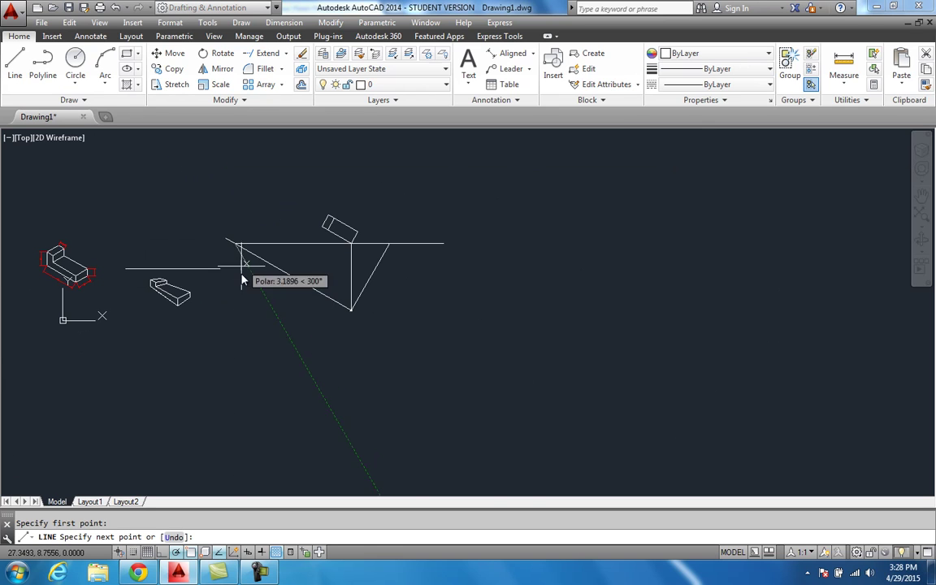
{"action": "left_click", "coordinate": [235, 352]}
{"action": "key", "text": "Return"}
Draw a vertical line of similar length downward from the picture line's right end.
{"action": "key", "text": "Return"}
{"action": "left_click", "coordinate": [444, 244]}
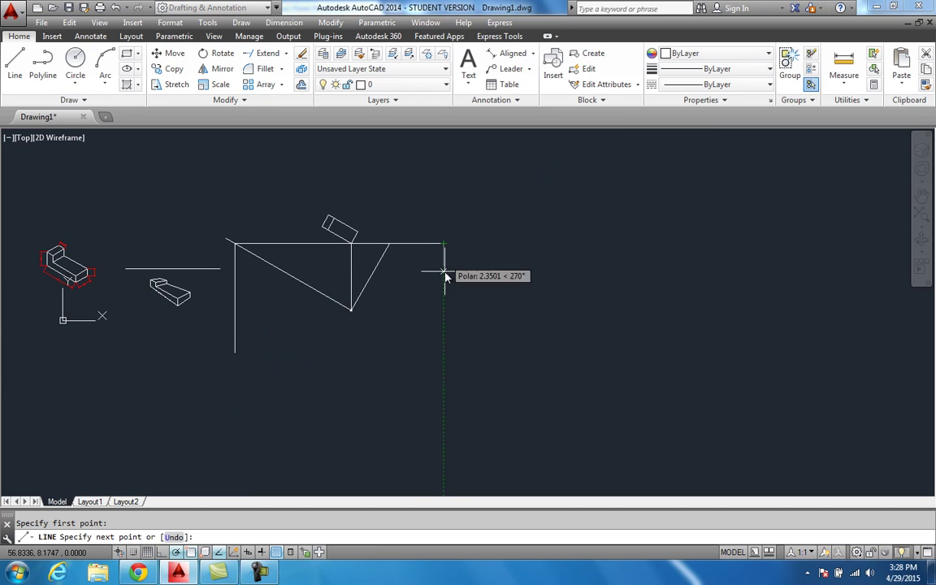
{"action": "left_click", "coordinate": [442, 354]}
{"action": "scroll", "coordinate": [401, 368], "scroll_direction": "up", "scroll_amount": 2}
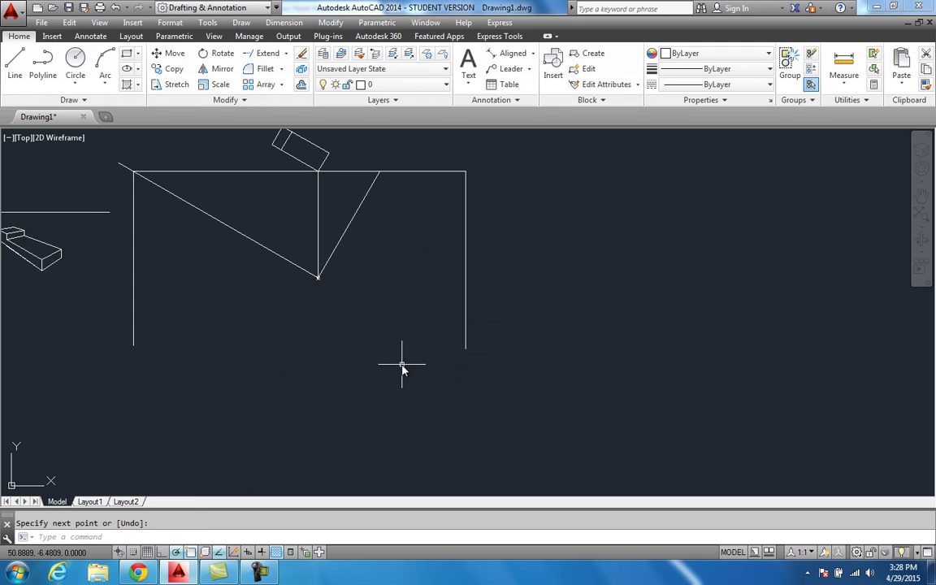
{"action": "middle_click_drag", "start_coordinate": [435, 369], "coordinate": [472, 376]}
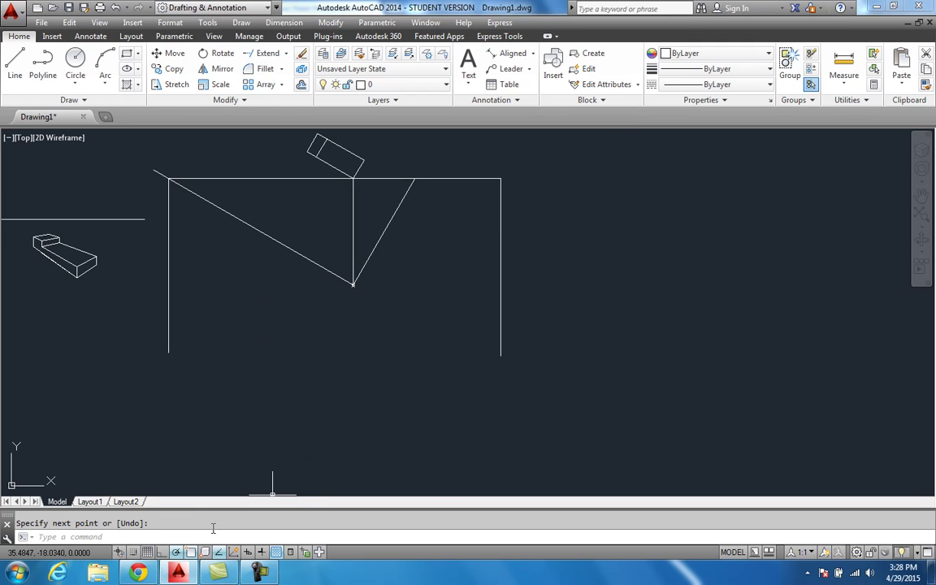
Switch to Chrome to check the horizon and vanishing points in the two-point perspective reference, and return to AutoCAD.
{"action": "left_click", "coordinate": [140, 573]}
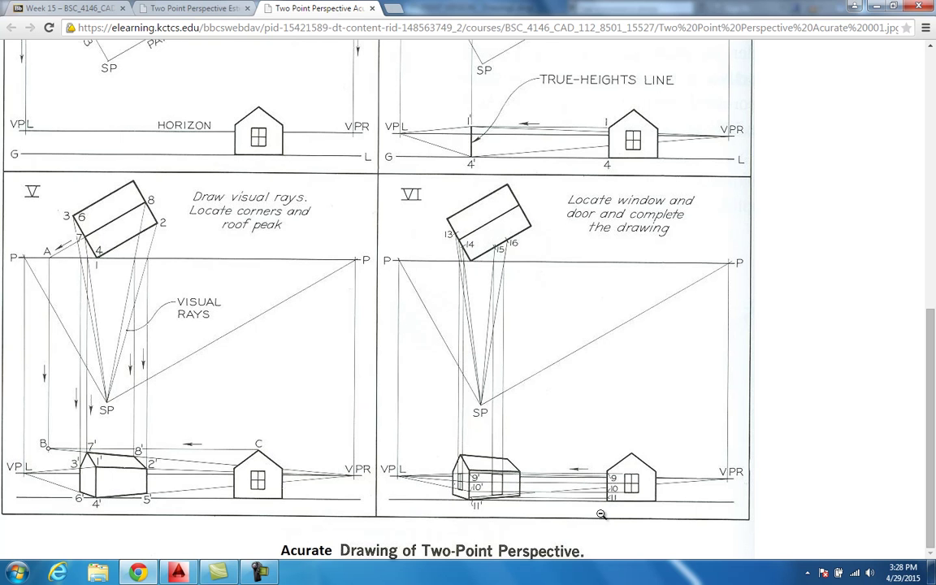
{"action": "left_click", "coordinate": [176, 574]}
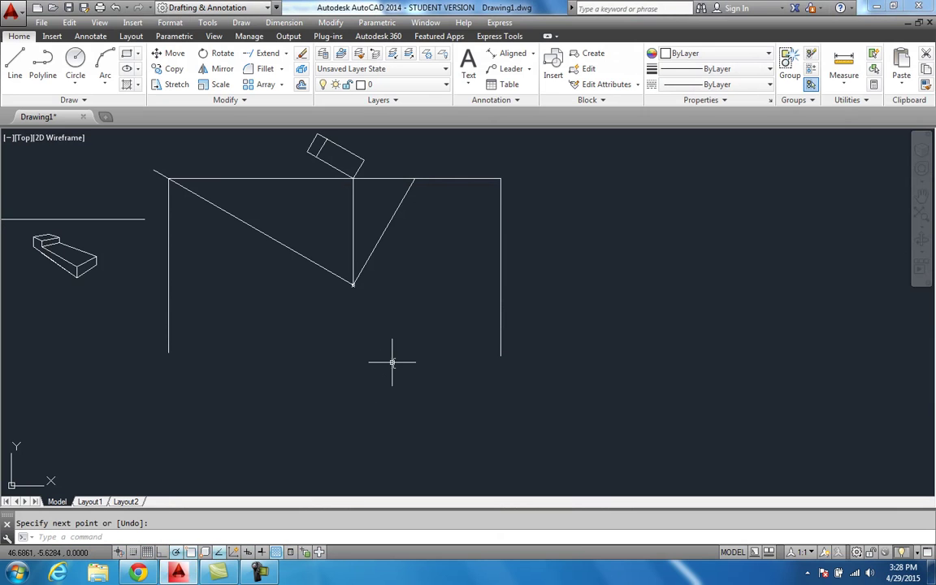
{"action": "left_click", "coordinate": [19, 58]}
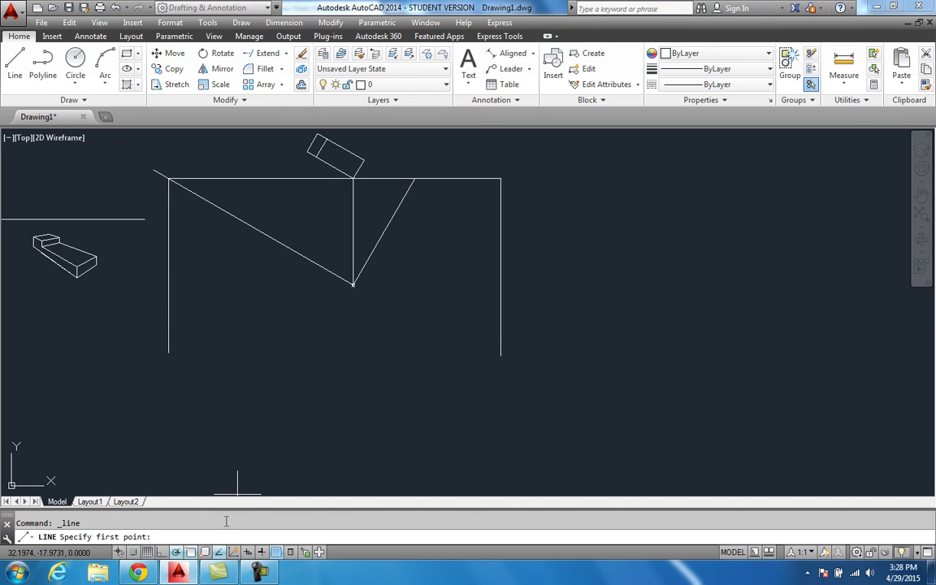
{"action": "left_click", "coordinate": [138, 572]}
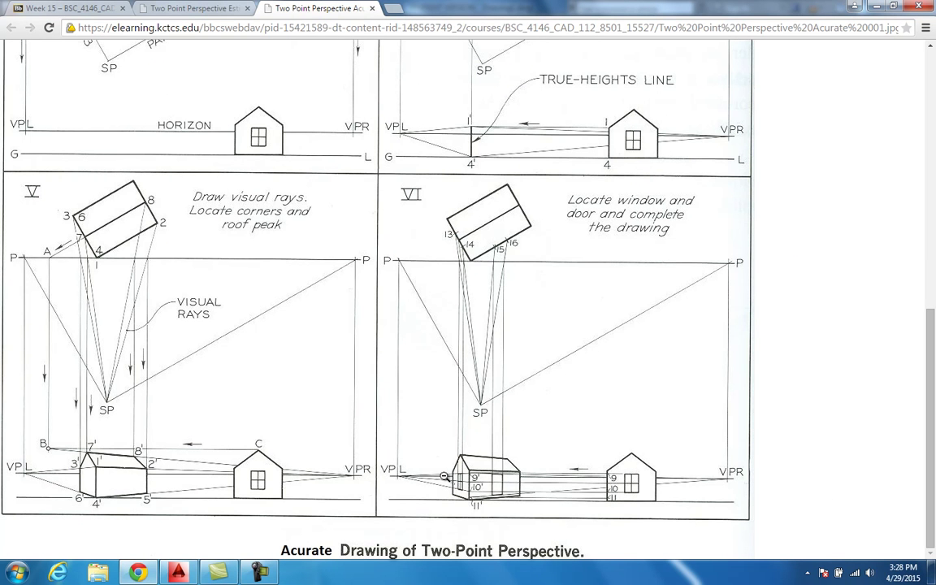
{"action": "left_click", "coordinate": [178, 572]}
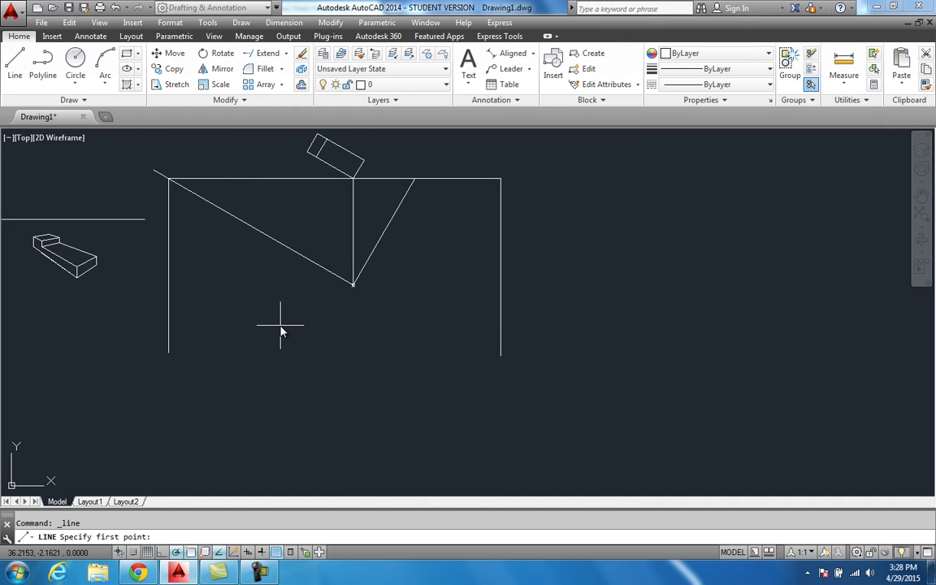
Draw the horizon line horizontally from a nearest-snapped point on the left vertical line to the right vertical line, slightly below the station point.
{"action": "left_click", "coordinate": [170, 335]}
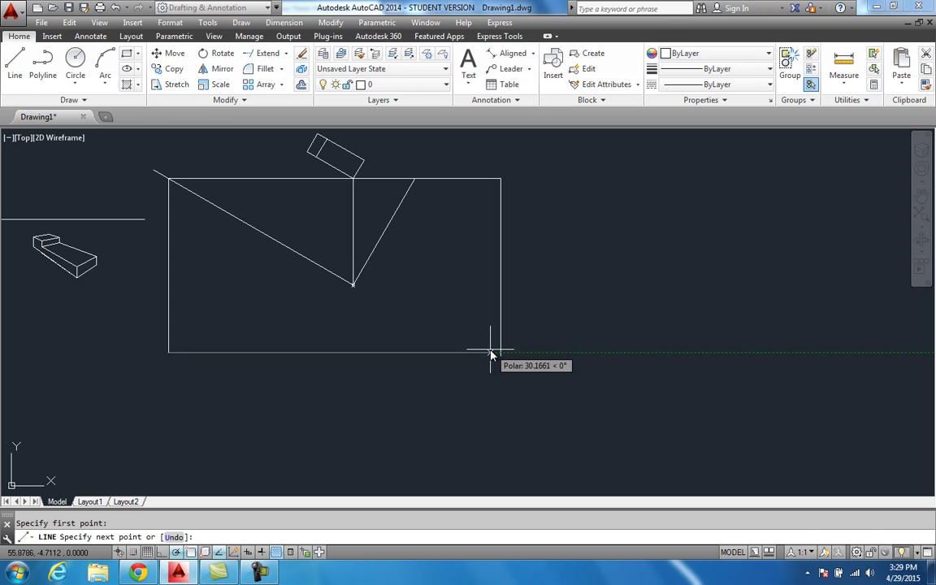
{"action": "key", "text": "Escape"}
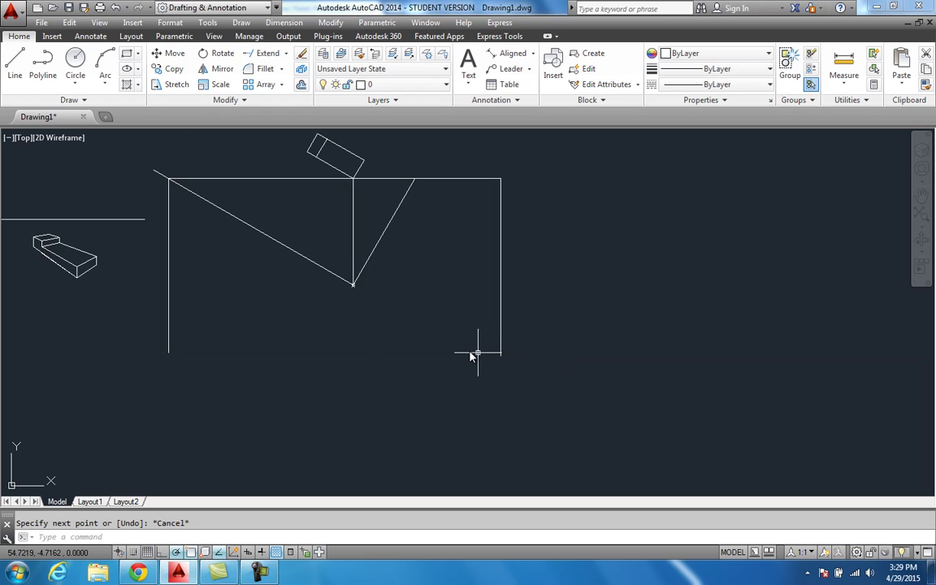
{"action": "left_click", "coordinate": [15, 65]}
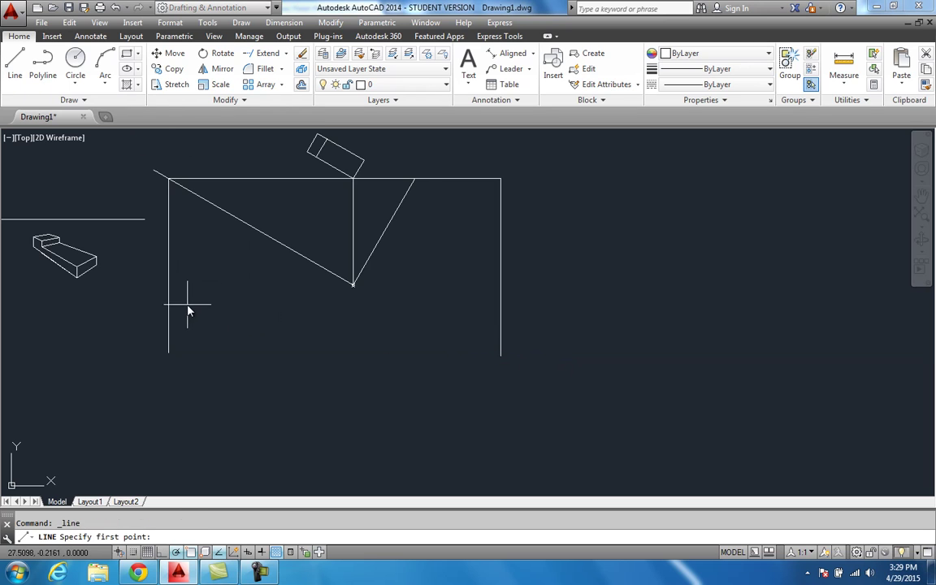
{"action": "right_click", "coordinate": [186, 314], "text": "shift"}
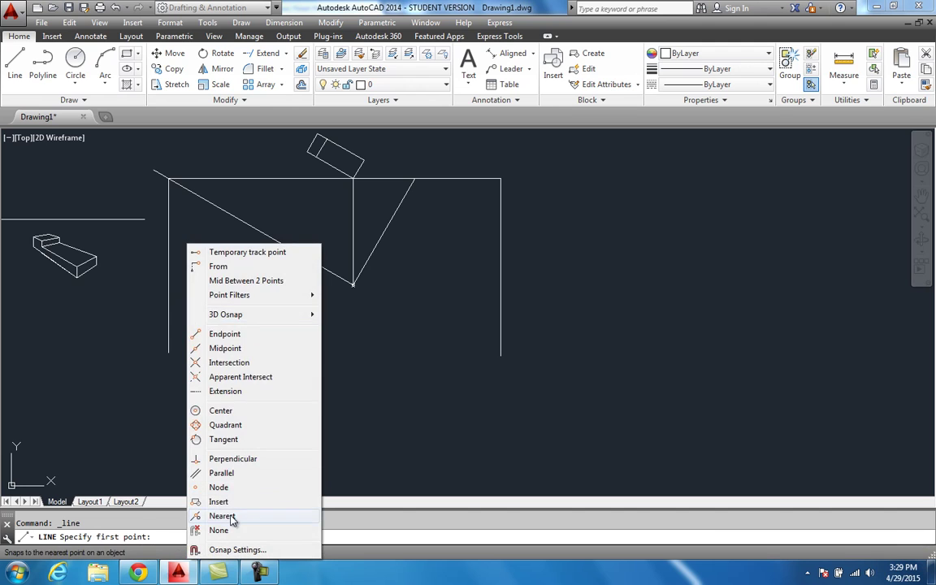
{"action": "left_click", "coordinate": [216, 516]}
{"action": "left_click", "coordinate": [170, 323]}
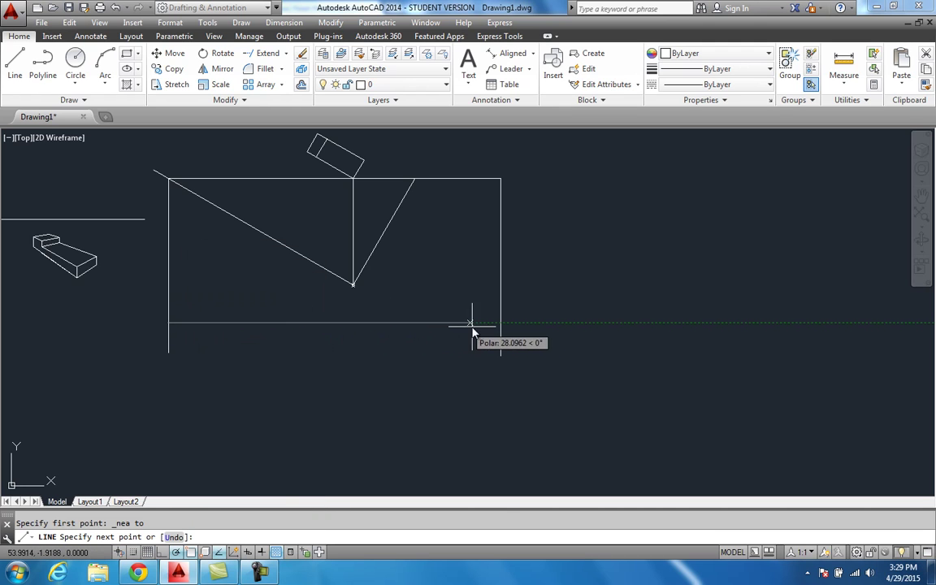
{"action": "left_click", "coordinate": [501, 323]}
{"action": "key", "text": "Escape"}
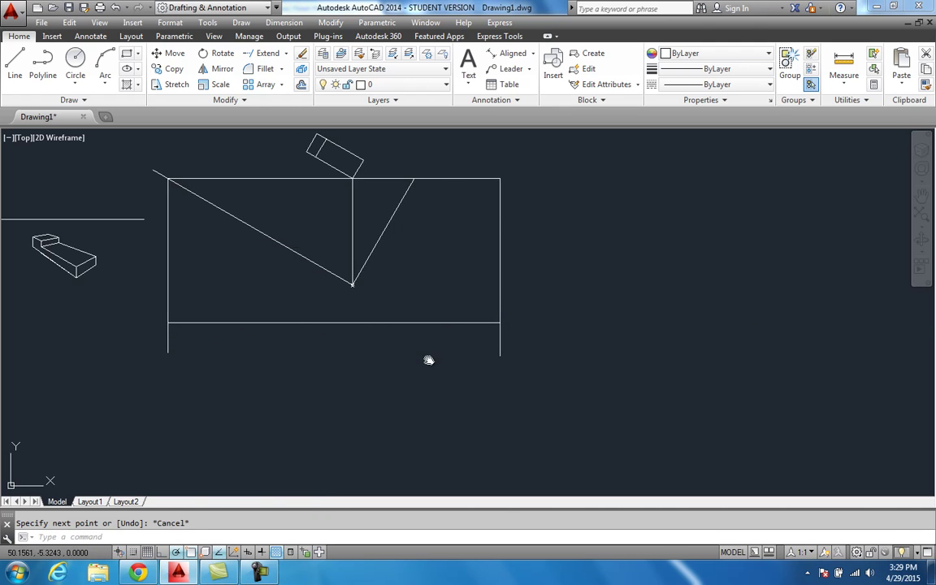
{"action": "scroll", "coordinate": [442, 362], "scroll_direction": "down", "scroll_amount": 2}
{"action": "middle_click_drag", "start_coordinate": [457, 362], "coordinate": [446, 355]}
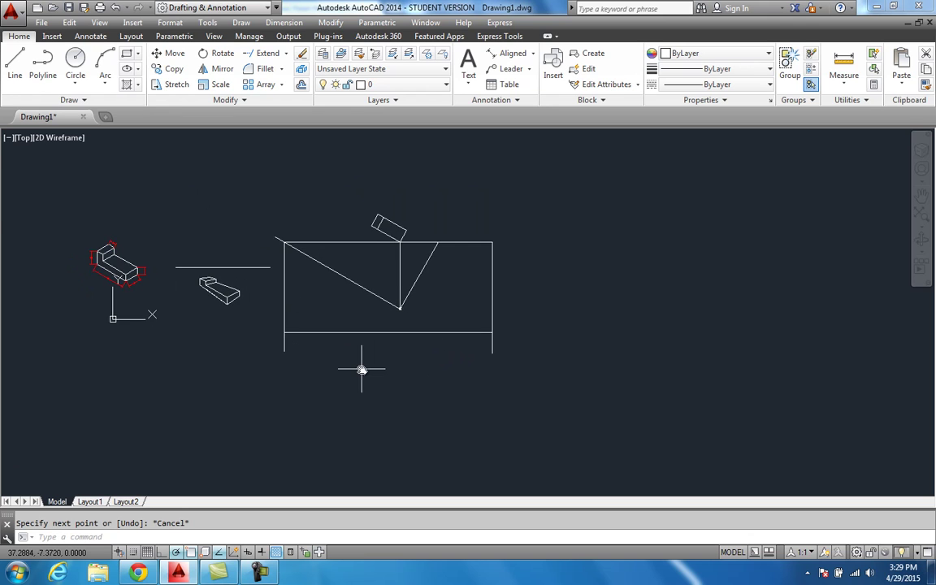
Draw a 2-unit true-height line straight down, starting below the horizon line directly beneath the station point.
{"action": "scroll", "coordinate": [358, 372], "scroll_direction": "up", "scroll_amount": 2}
{"action": "middle_click_drag", "start_coordinate": [347, 372], "coordinate": [319, 372]}
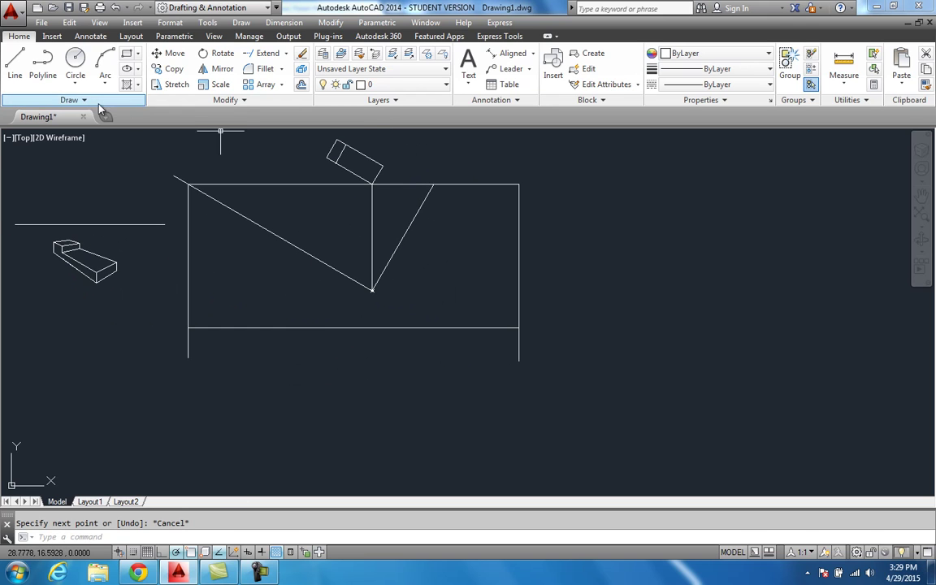
{"action": "left_click", "coordinate": [15, 63]}
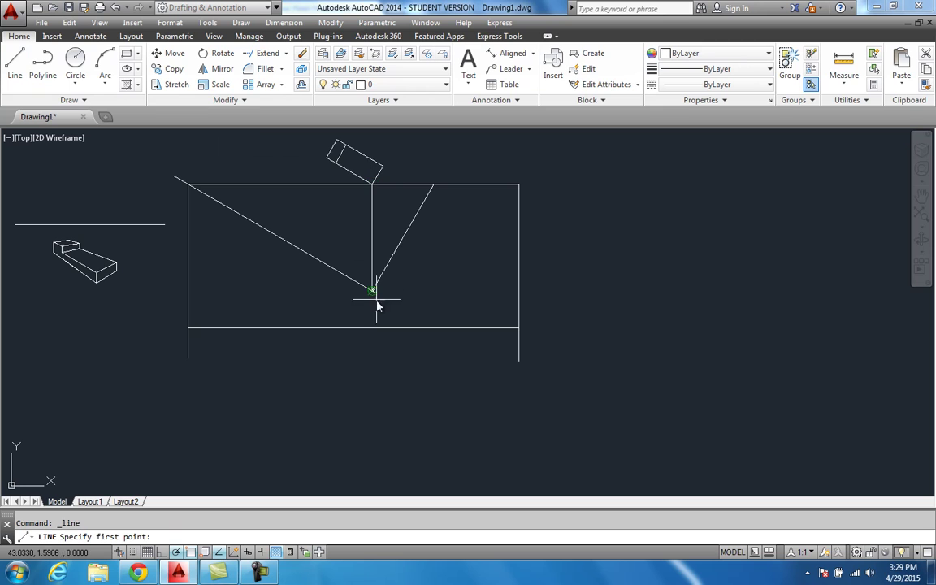
{"action": "left_click", "coordinate": [372, 355]}
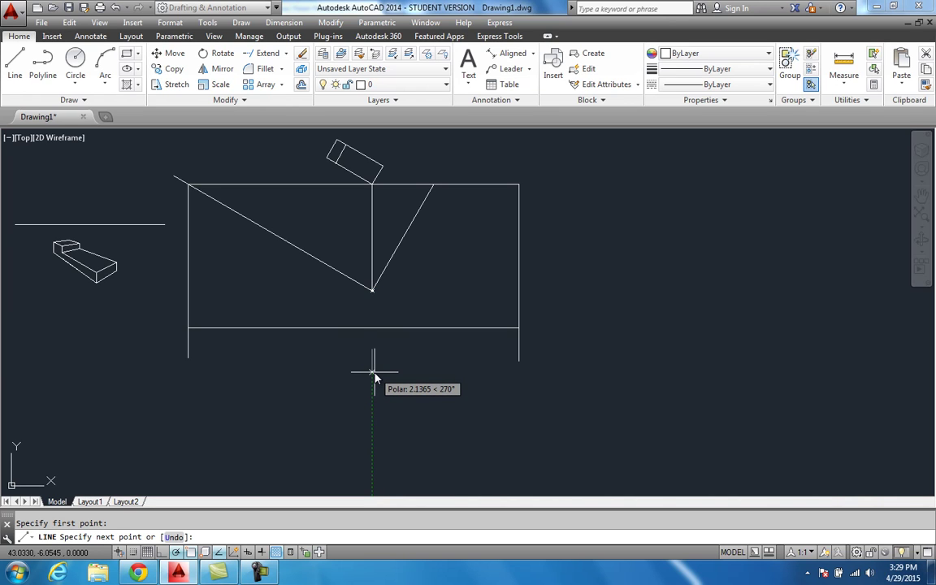
{"action": "middle_click_drag", "start_coordinate": [236, 326], "coordinate": [493, 341]}
{"action": "scroll", "coordinate": [163, 243], "scroll_direction": "up", "scroll_amount": 4}
{"action": "scroll", "coordinate": [120, 209], "scroll_direction": "down", "scroll_amount": 7}
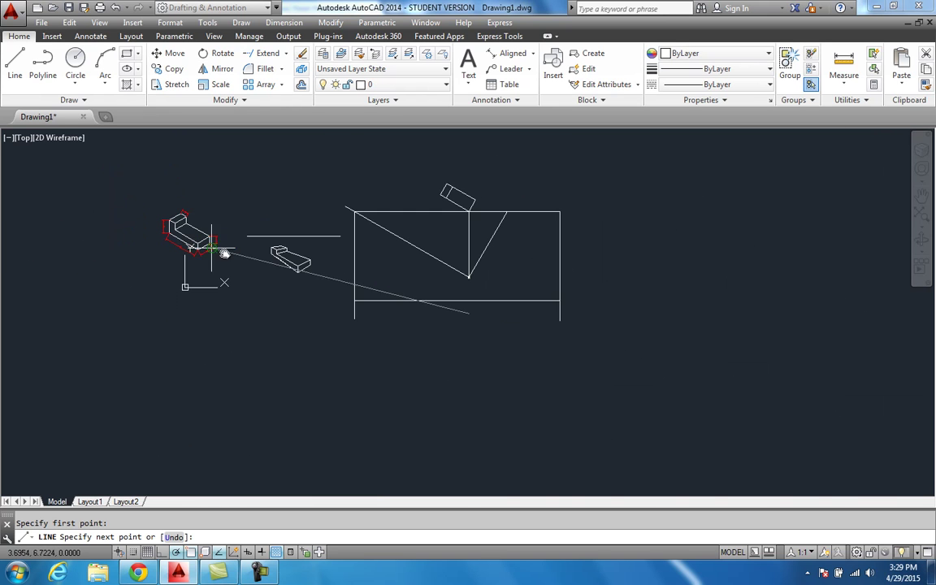
{"action": "scroll", "coordinate": [470, 333], "scroll_direction": "up", "scroll_amount": 4}
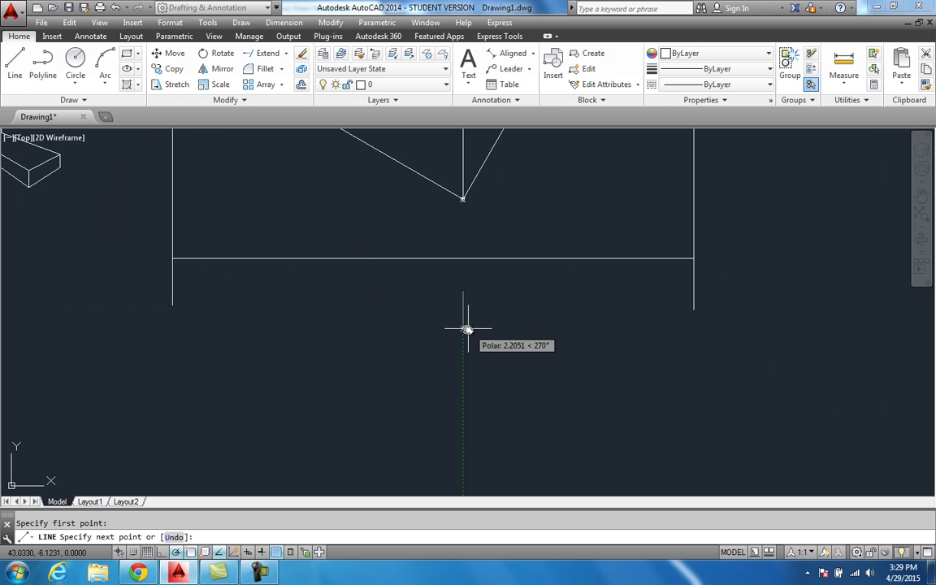
{"action": "type", "text": "2"}
{"action": "key", "text": "Return"}
{"action": "key", "text": "Escape"}
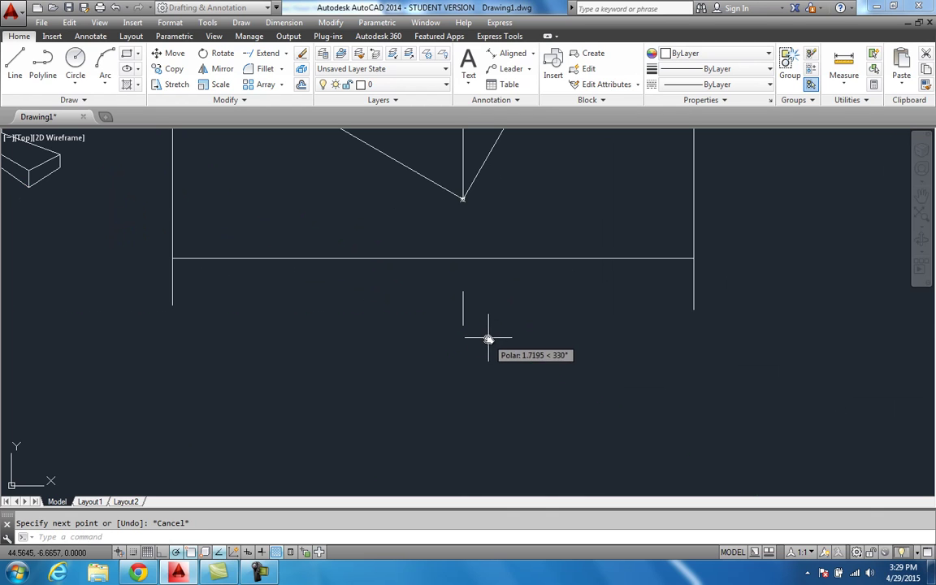
Place points where the horizon line meets the right and left vertical lines to mark the vanishing points.
{"action": "scroll", "coordinate": [492, 329], "scroll_direction": "down", "scroll_amount": 2}
{"action": "mouse_move", "coordinate": [493, 247]}
{"action": "middle_mouse_down"}
{"action": "mouse_move", "coordinate": [464, 292]}
{"action": "mouse_move", "coordinate": [449, 286]}
{"action": "middle_mouse_up"}
{"action": "scroll", "coordinate": [445, 260], "scroll_direction": "up", "scroll_amount": 2}
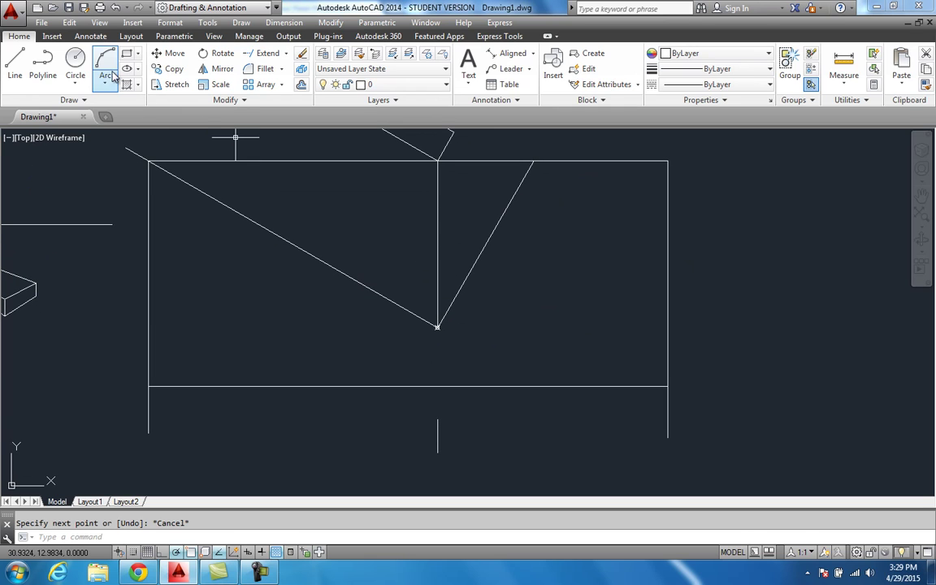
{"action": "left_click", "coordinate": [70, 100]}
{"action": "left_click", "coordinate": [74, 120]}
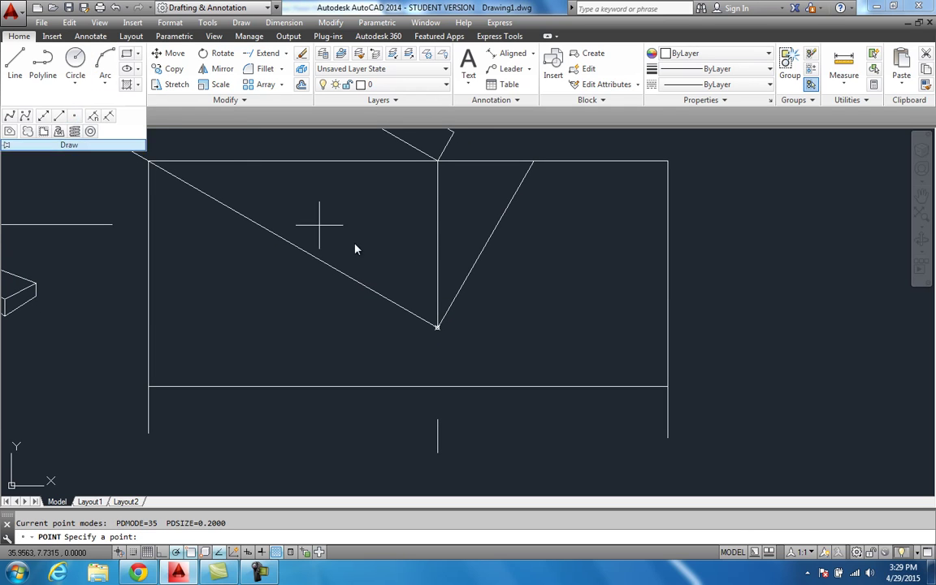
{"action": "left_click", "coordinate": [667, 388]}
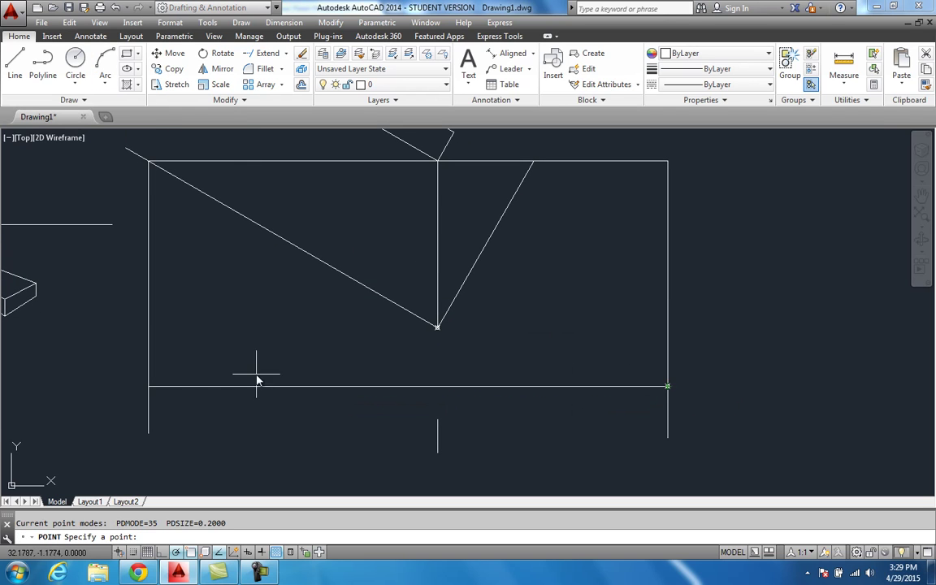
{"action": "left_click", "coordinate": [148, 386]}
{"action": "key", "text": "Escape"}
{"action": "middle_click_drag", "start_coordinate": [412, 417], "coordinate": [425, 395]}
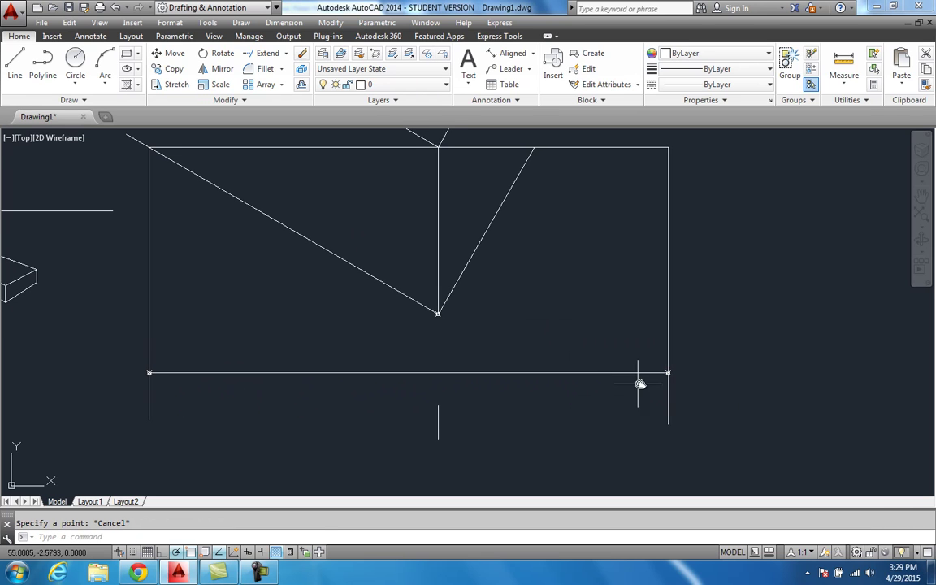
Draw lines from the right vanishing point to the bottom of the true-height line and on to the left vanishing point.
{"action": "middle_click_drag", "start_coordinate": [437, 315], "coordinate": [411, 309]}
{"action": "left_click", "coordinate": [15, 65]}
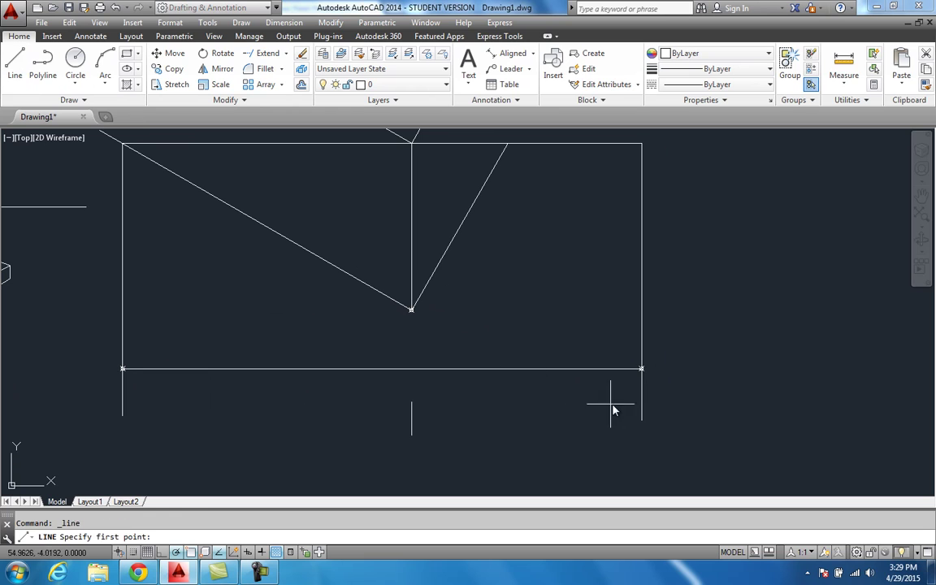
{"action": "left_click", "coordinate": [641, 370]}
{"action": "left_click", "coordinate": [411, 435]}
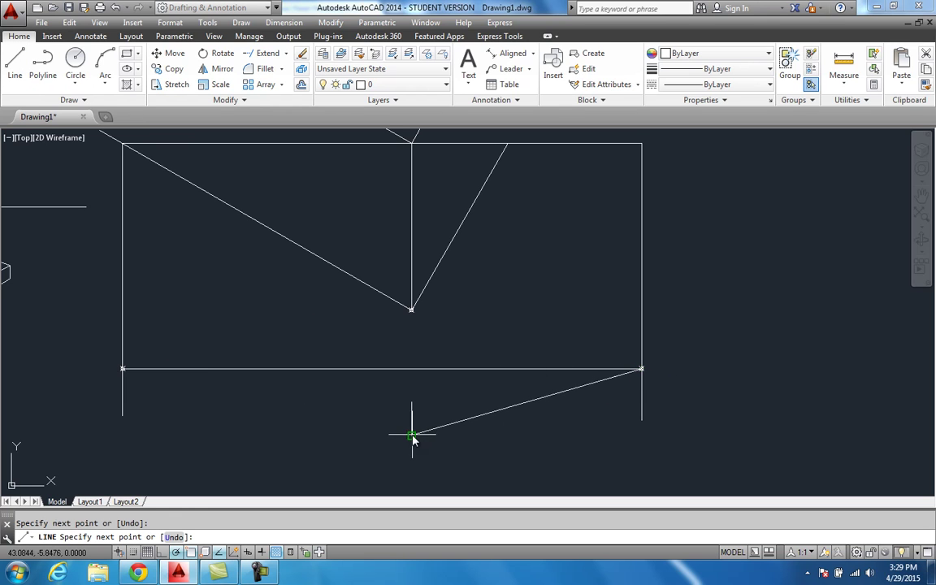
{"action": "left_click", "coordinate": [123, 371]}
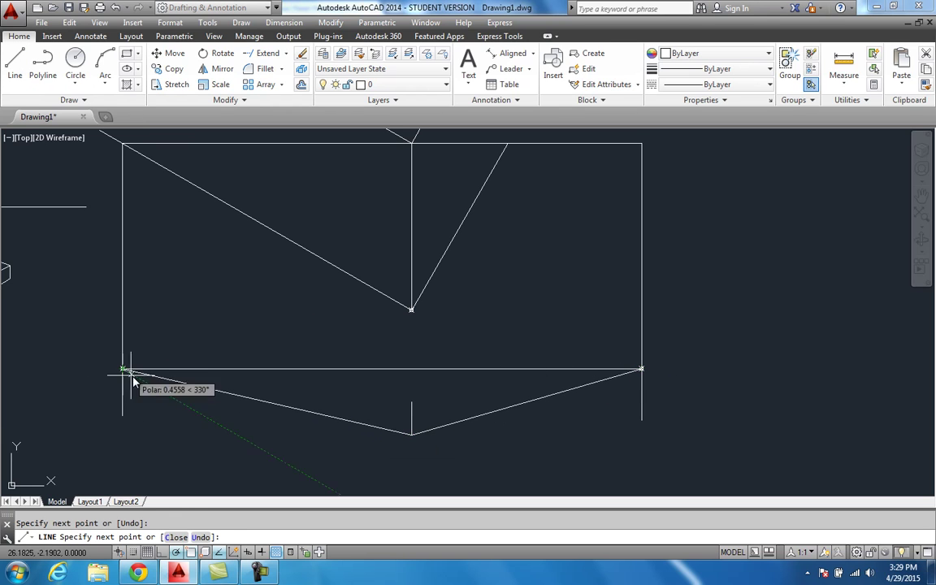
{"action": "key", "text": "Escape"}
Erase the left and right vertical construction lines and the horizon line between the vanishing points.
{"action": "left_click", "coordinate": [123, 414]}
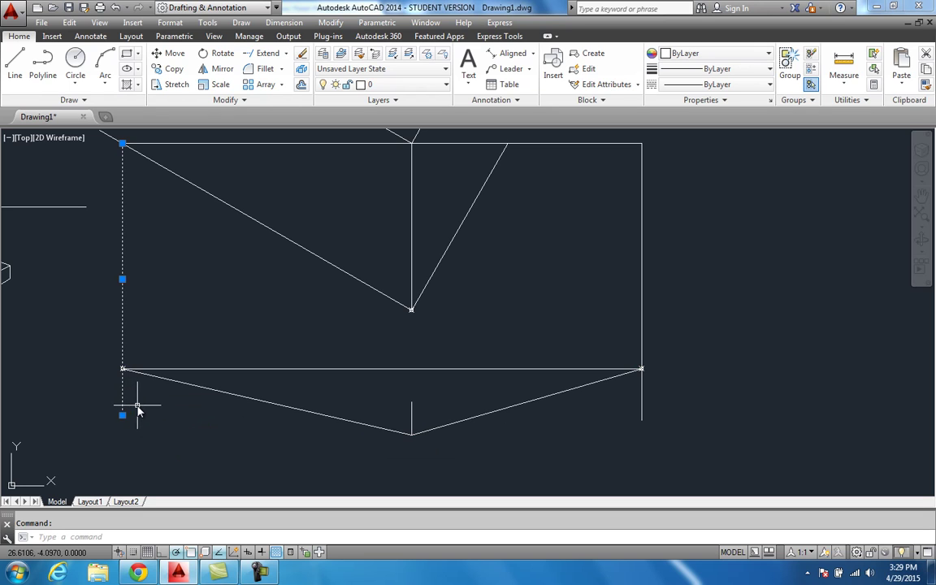
{"action": "key", "text": "Delete"}
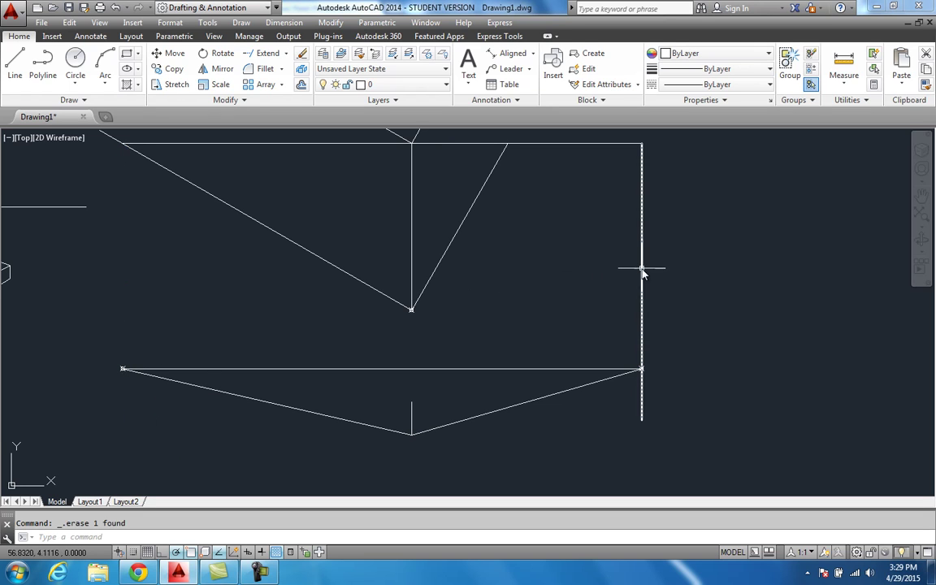
{"action": "left_click", "coordinate": [395, 369]}
{"action": "key", "text": "Delete"}
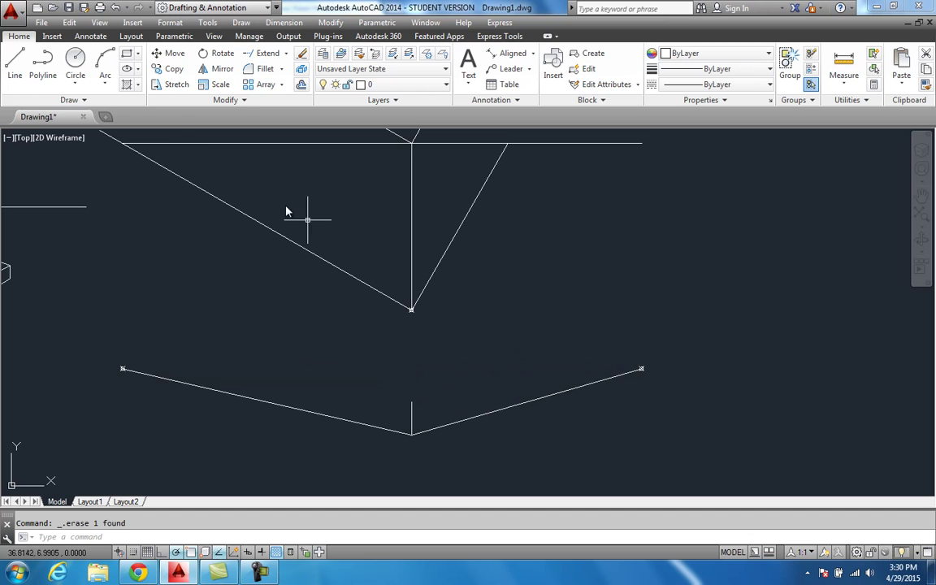
Draw a 1-unit line up from the bottom of the true-height line and continue it to the right vanishing point.
{"action": "left_click", "coordinate": [15, 61]}
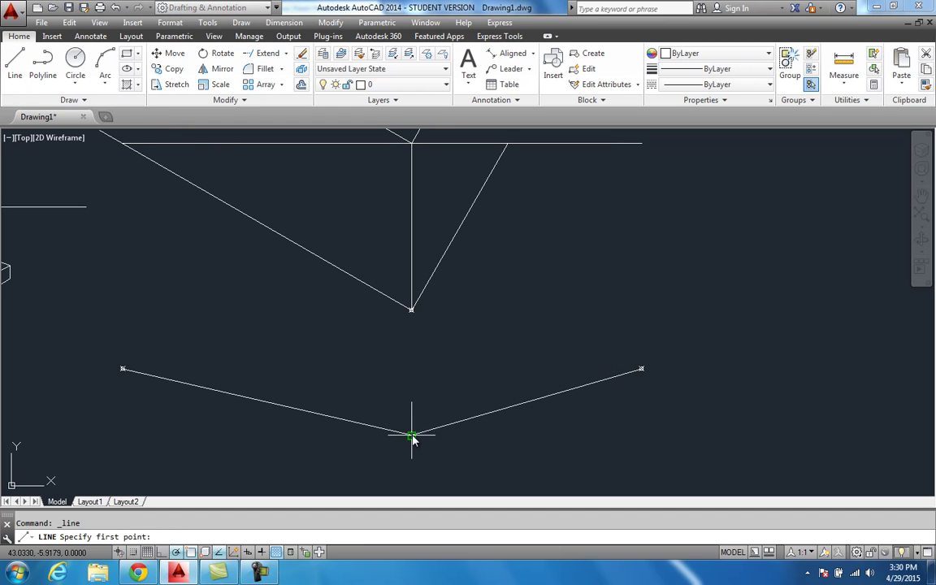
{"action": "left_click", "coordinate": [412, 436]}
{"action": "type", "text": "1"}
{"action": "key", "text": "Return"}
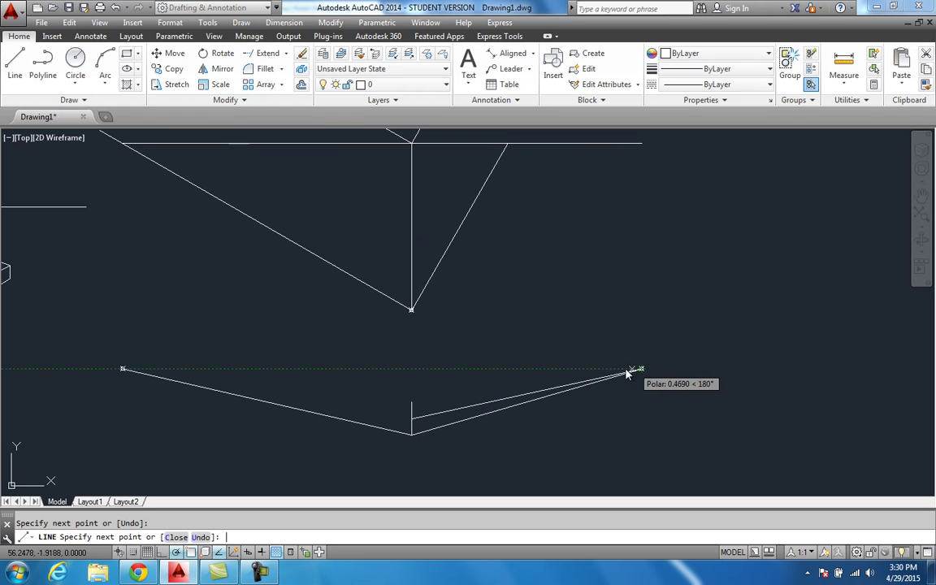
{"action": "left_click", "coordinate": [642, 370]}
{"action": "key", "text": "Return"}
Connect the 1-unit height mark on the true-height line to the left vanishing point.
{"action": "key", "text": "Return"}
{"action": "left_click", "coordinate": [412, 419]}
{"action": "left_click", "coordinate": [124, 370]}
{"action": "key", "text": "Escape"}
Draw a projection line from the station point to the leftmost corner of the rotated top view.
{"action": "left_click", "coordinate": [15, 65]}
{"action": "mouse_move", "coordinate": [319, 301]}
{"action": "middle_mouse_down"}
{"action": "mouse_move", "coordinate": [330, 342]}
{"action": "mouse_move", "coordinate": [334, 334]}
{"action": "middle_mouse_up"}
{"action": "mouse_move", "coordinate": [408, 416]}
{"action": "middle_mouse_down"}
{"action": "mouse_move", "coordinate": [411, 424]}
{"action": "mouse_move", "coordinate": [396, 396]}
{"action": "middle_mouse_up"}
{"action": "scroll", "coordinate": [435, 412], "scroll_direction": "down", "scroll_amount": 2}
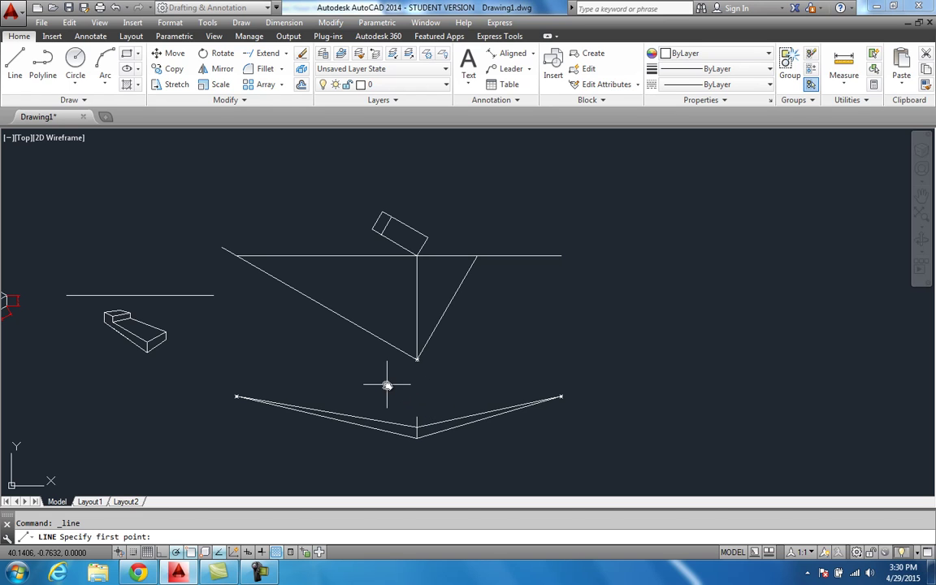
{"action": "scroll", "coordinate": [124, 337], "scroll_direction": "up", "scroll_amount": 2}
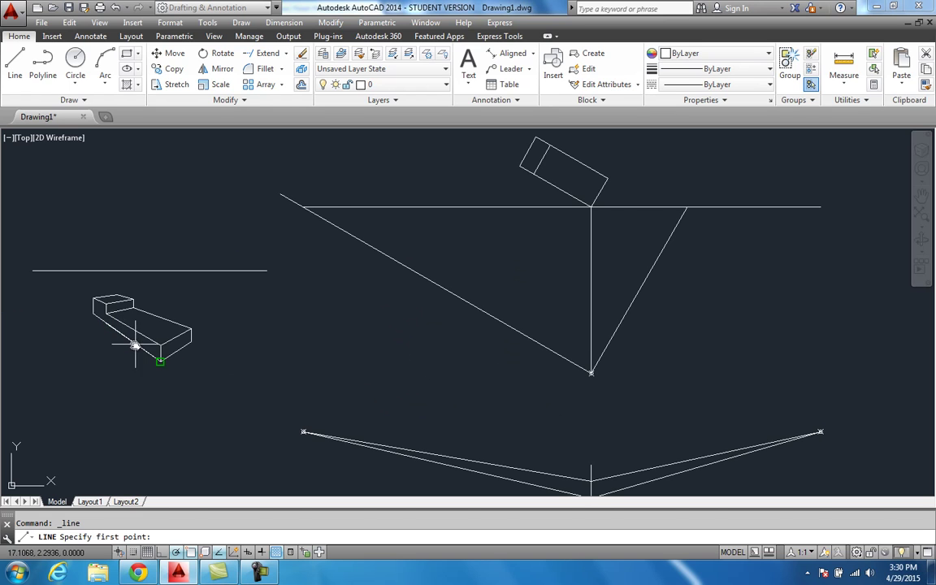
{"action": "scroll", "coordinate": [170, 351], "scroll_direction": "up", "scroll_amount": 2}
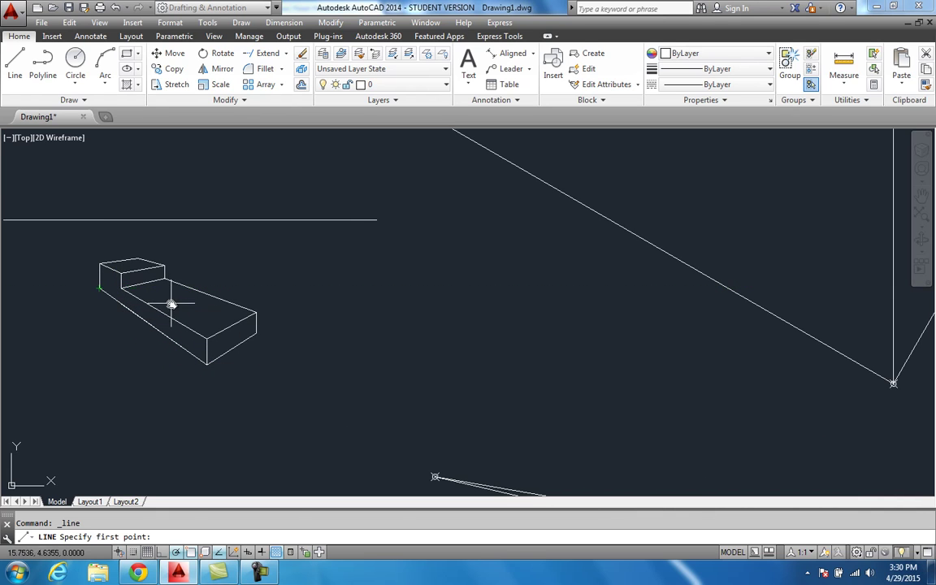
{"action": "scroll", "coordinate": [255, 351], "scroll_direction": "down", "scroll_amount": 5}
{"action": "scroll", "coordinate": [215, 334], "scroll_direction": "up", "scroll_amount": 3}
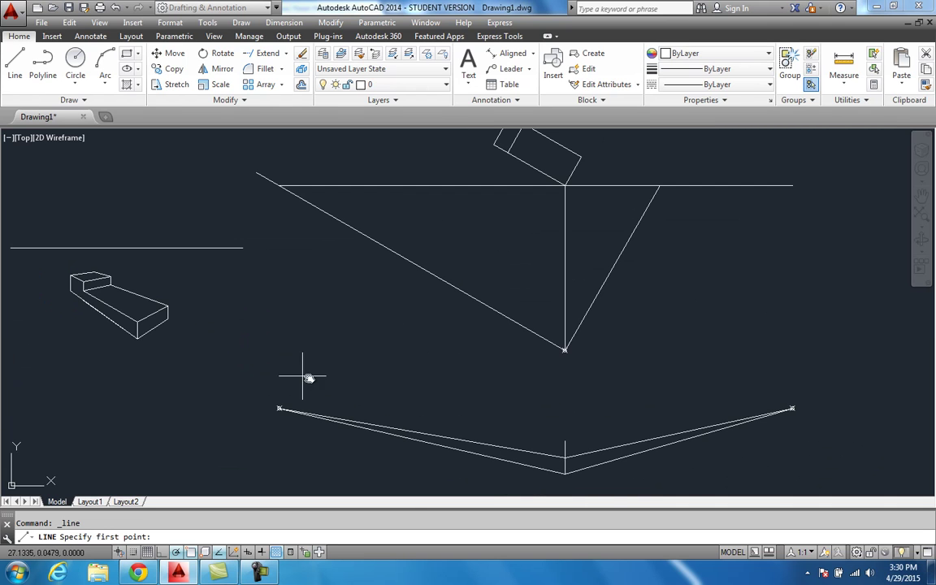
{"action": "middle_click_drag", "start_coordinate": [307, 377], "coordinate": [292, 381]}
{"action": "middle_click_drag", "start_coordinate": [351, 387], "coordinate": [295, 372]}
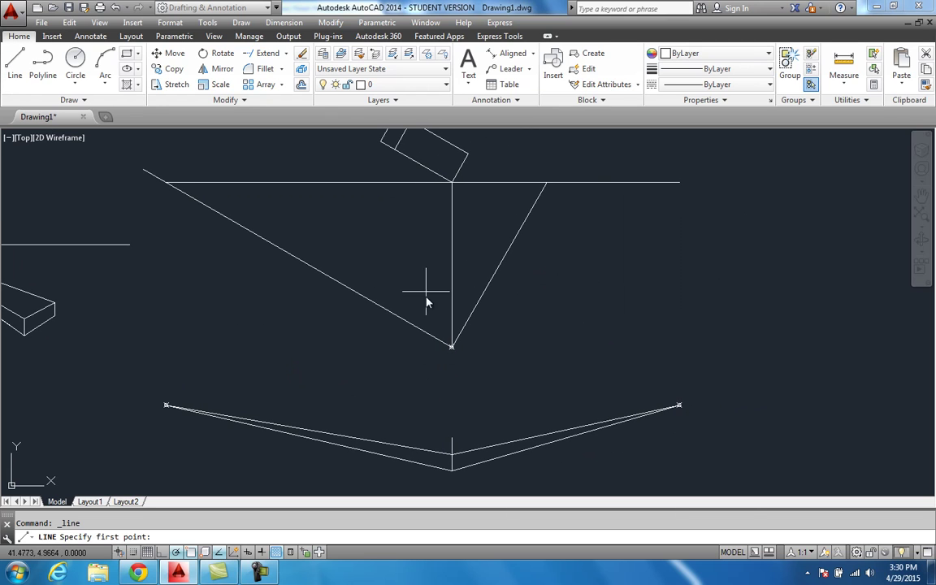
{"action": "left_click", "coordinate": [452, 347]}
{"action": "left_click", "coordinate": [381, 142]}
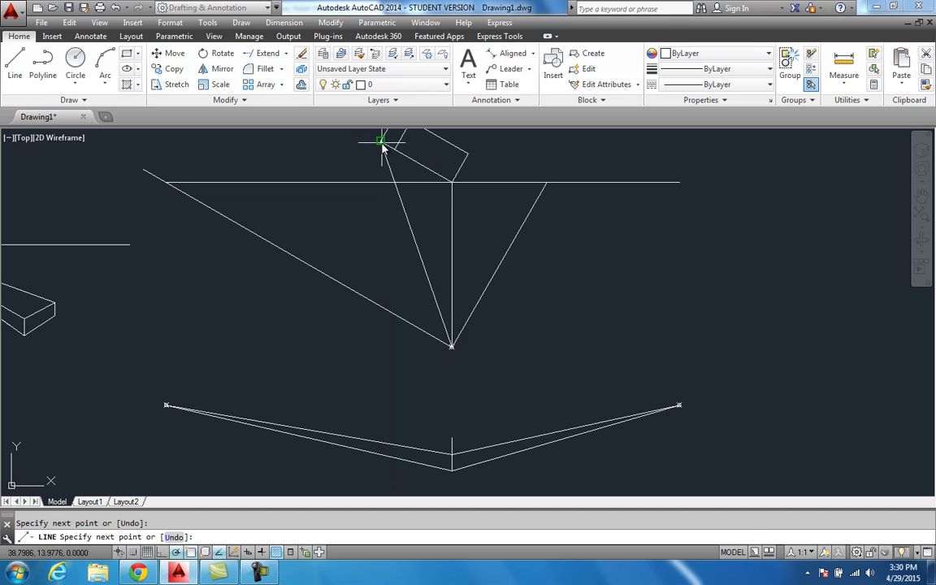
{"action": "key", "text": "Return"}
Draw a vertical line from where that projection crosses the picture line down to the lowest left vanishing line.
{"action": "key", "text": "Return"}
{"action": "left_click", "coordinate": [394, 184]}
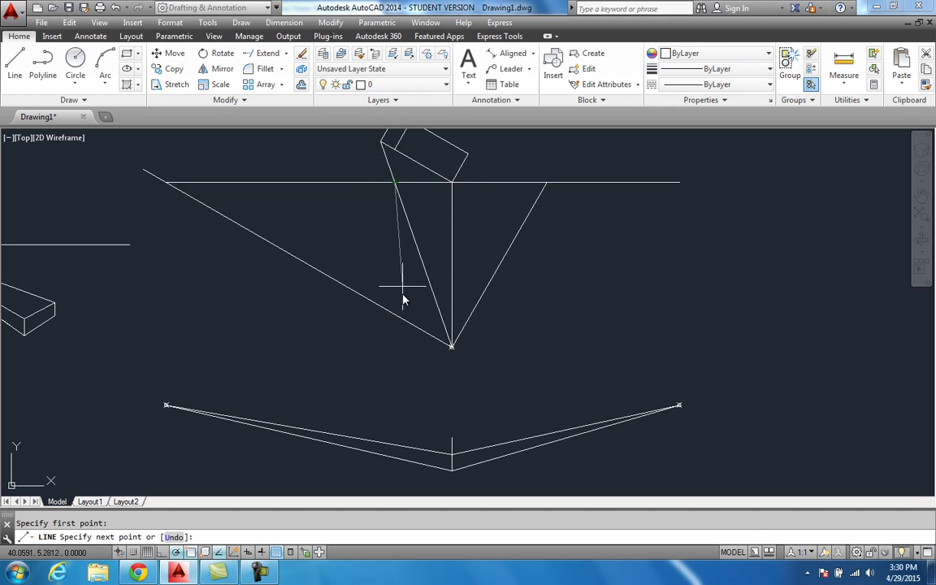
{"action": "left_click", "coordinate": [395, 457]}
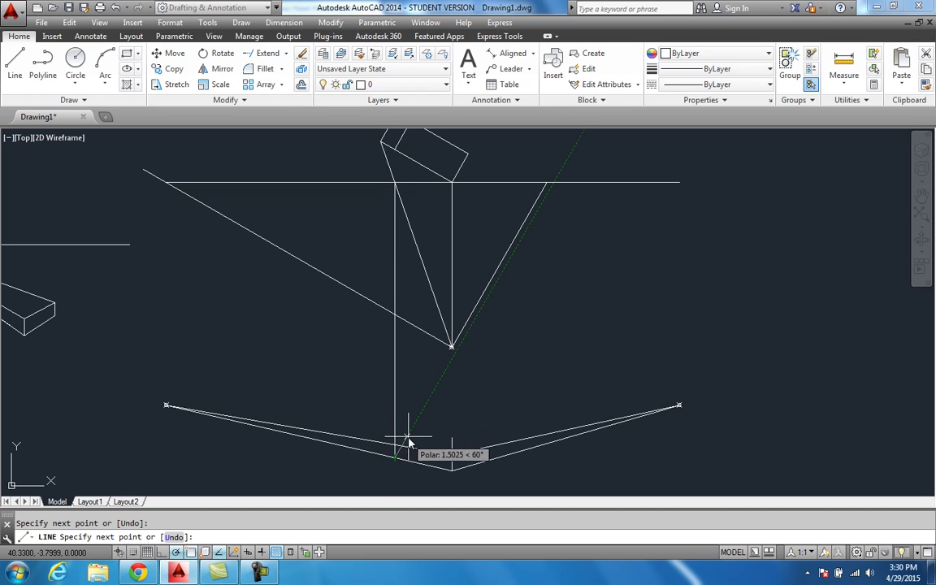
{"action": "key", "text": "Escape"}
Draw a line from the left vanishing point to the top of the true-height line.
{"action": "scroll", "coordinate": [417, 428], "scroll_direction": "down", "scroll_amount": 2}
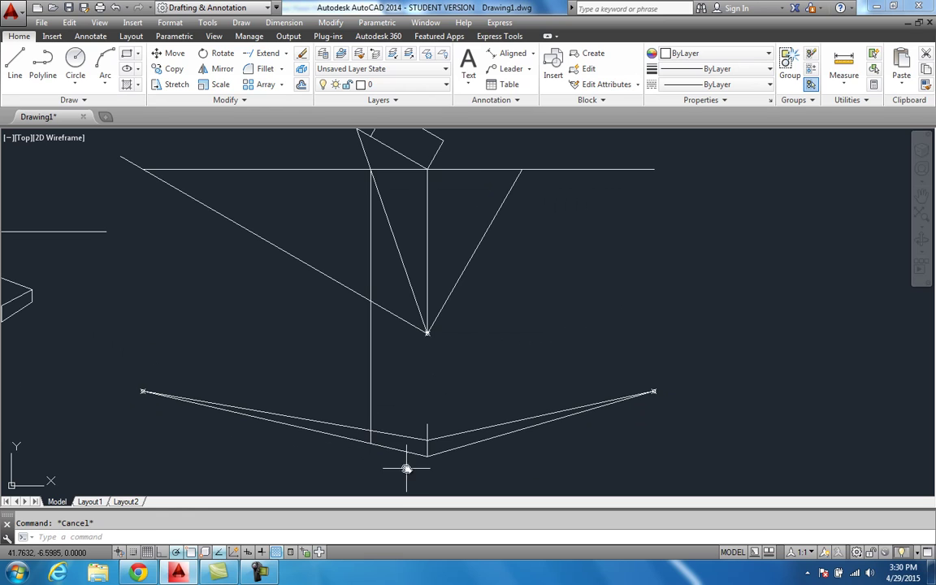
{"action": "scroll", "coordinate": [406, 468], "scroll_direction": "up", "scroll_amount": 2}
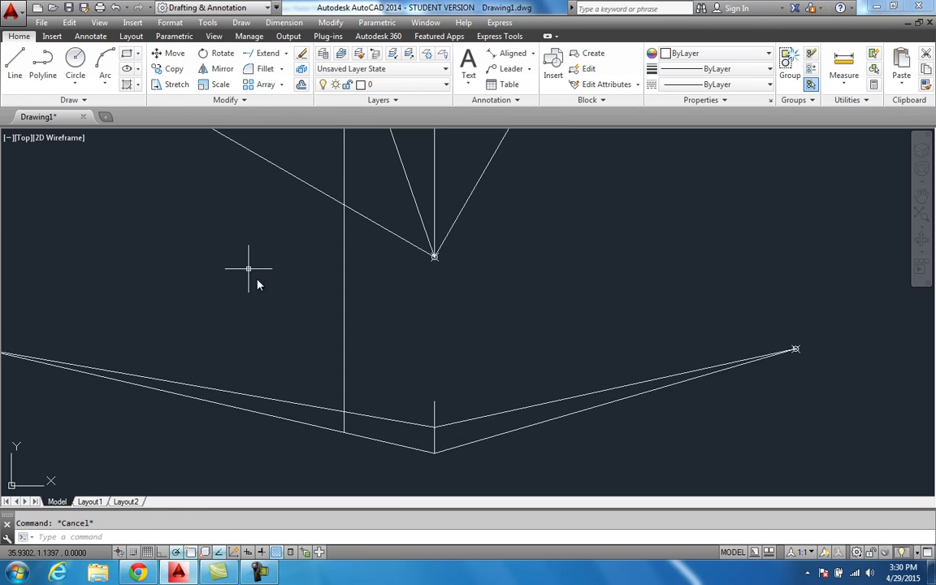
{"action": "left_click", "coordinate": [15, 65]}
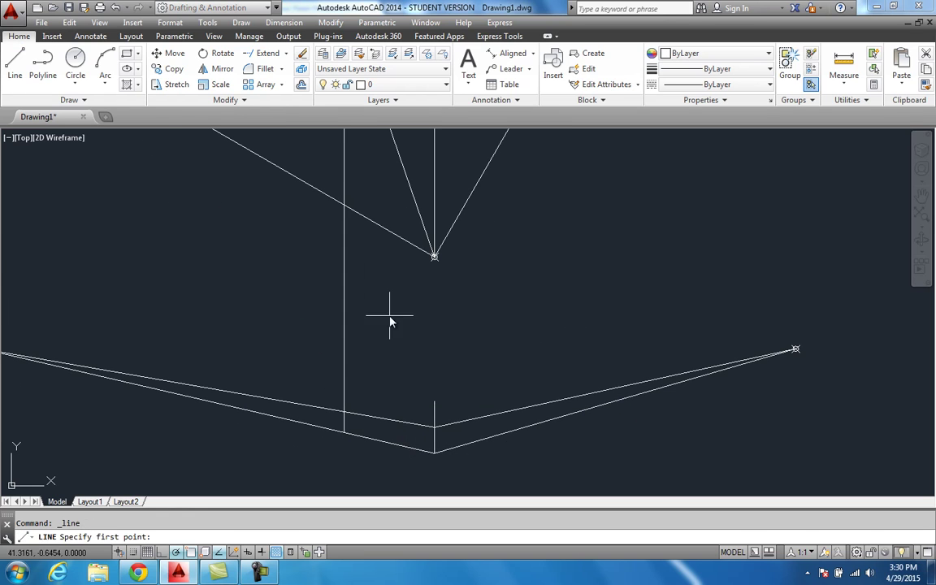
{"action": "scroll", "coordinate": [413, 353], "scroll_direction": "down", "scroll_amount": 1}
{"action": "left_click", "coordinate": [142, 349]}
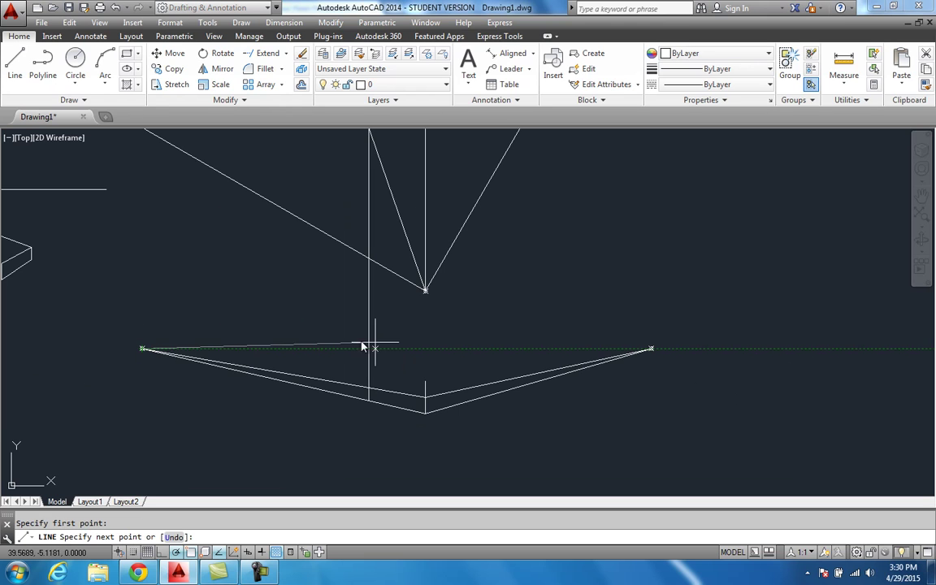
{"action": "left_click", "coordinate": [424, 380]}
{"action": "key", "text": "Escape"}
Draw a projection line from the station point to the near end of the step edge in the top view.
{"action": "middle_click_drag", "start_coordinate": [432, 373], "coordinate": [431, 346]}
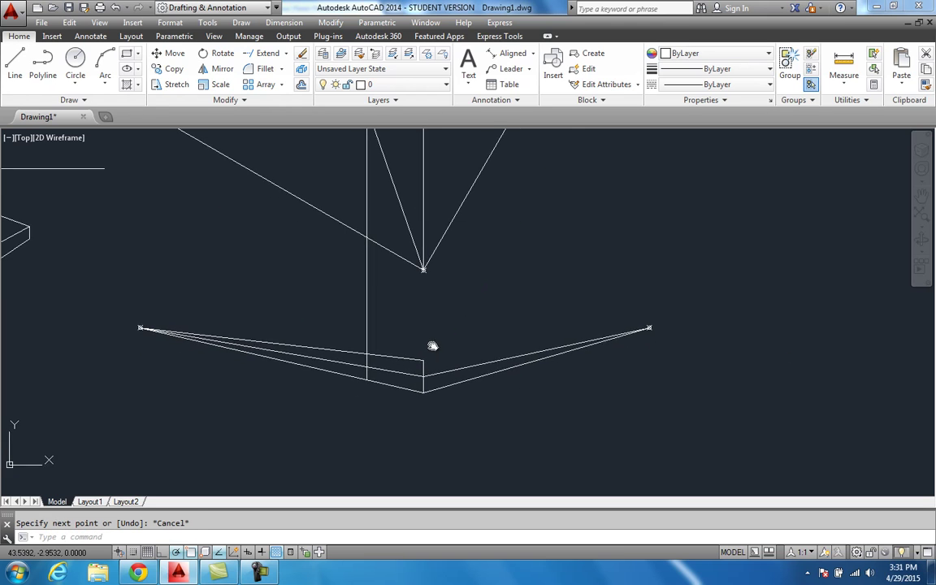
{"action": "scroll", "coordinate": [406, 371], "scroll_direction": "up", "scroll_amount": 2}
{"action": "scroll", "coordinate": [385, 354], "scroll_direction": "down", "scroll_amount": 2}
{"action": "middle_click_drag", "start_coordinate": [386, 318], "coordinate": [377, 384]}
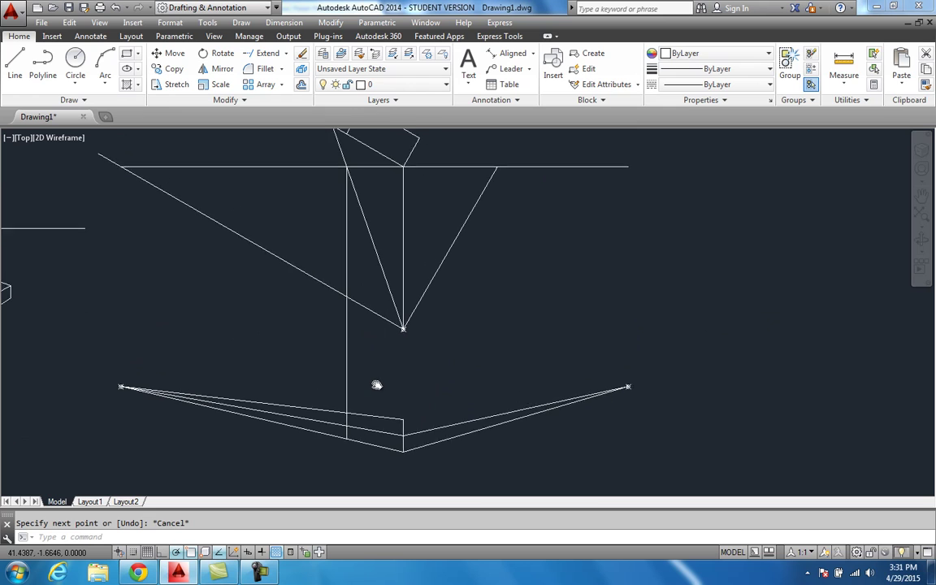
{"action": "left_click", "coordinate": [14, 65]}
{"action": "mouse_move", "coordinate": [352, 176]}
{"action": "middle_mouse_down"}
{"action": "mouse_move", "coordinate": [372, 241]}
{"action": "mouse_move", "coordinate": [358, 234]}
{"action": "mouse_move", "coordinate": [365, 177]}
{"action": "middle_mouse_up"}
{"action": "middle_click_drag", "start_coordinate": [376, 217], "coordinate": [377, 240]}
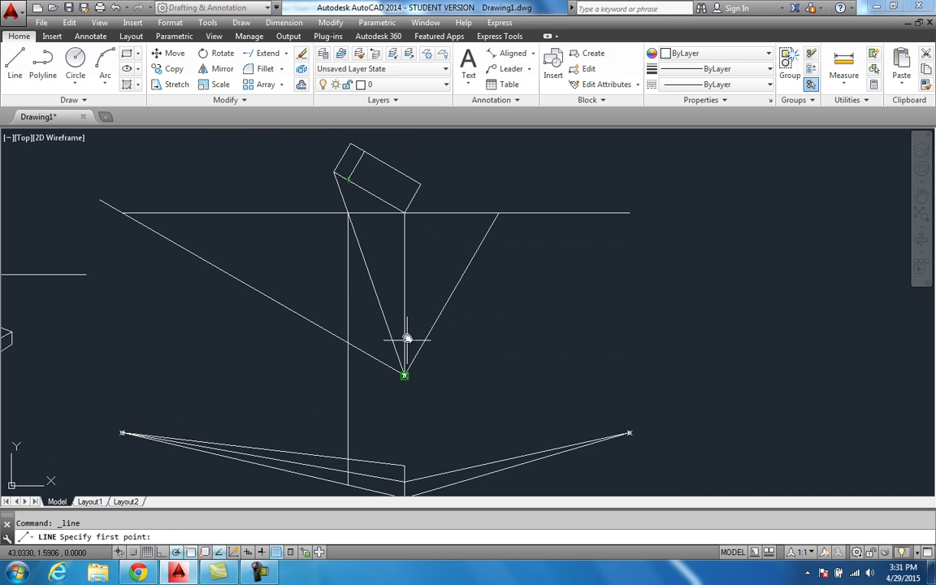
{"action": "left_click", "coordinate": [404, 375]}
{"action": "left_click", "coordinate": [354, 183]}
{"action": "key", "text": "Return"}
Draw a vertical line from the step projection's crossing on the picture line down to the middle left vanishing line.
{"action": "key", "text": "Return"}
{"action": "left_click", "coordinate": [362, 213]}
{"action": "scroll", "coordinate": [387, 246], "scroll_direction": "down", "scroll_amount": 2}
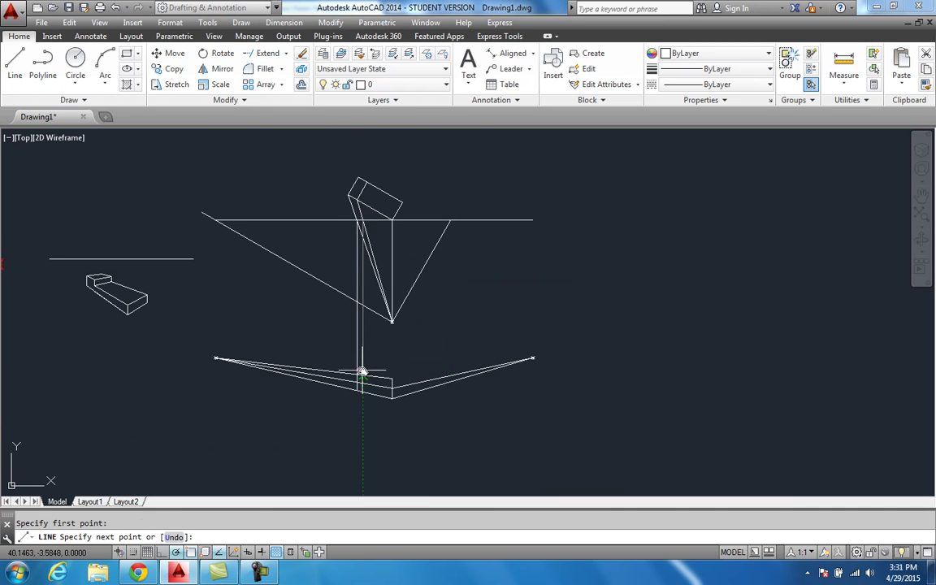
{"action": "scroll", "coordinate": [364, 377], "scroll_direction": "up", "scroll_amount": 4}
{"action": "scroll", "coordinate": [366, 379], "scroll_direction": "down", "scroll_amount": 3}
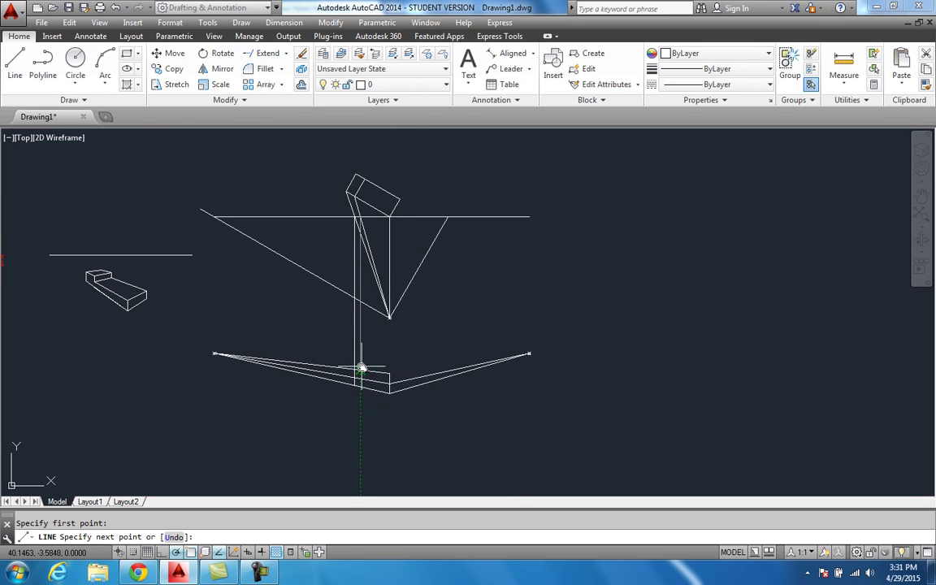
{"action": "scroll", "coordinate": [360, 380], "scroll_direction": "up", "scroll_amount": 2}
{"action": "left_click", "coordinate": [358, 378]}
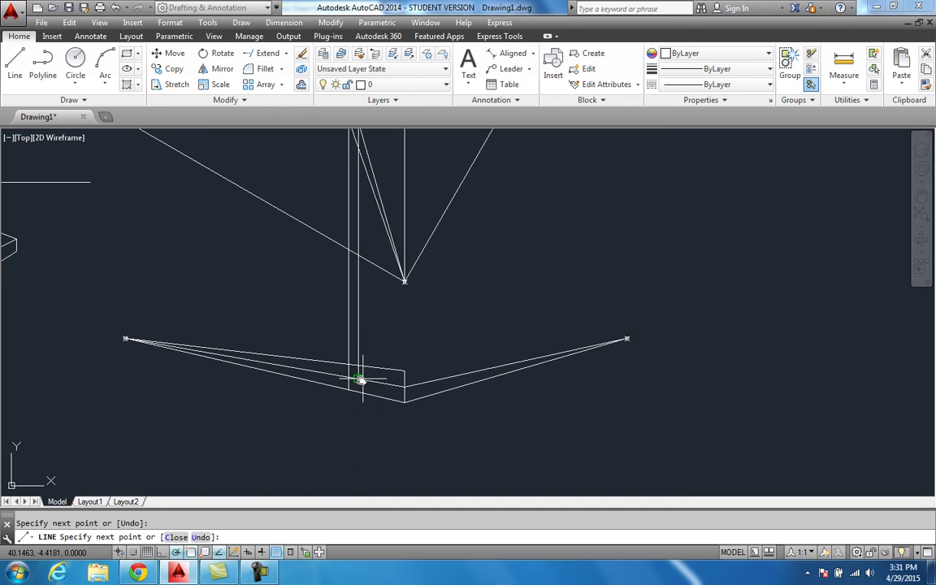
{"action": "key", "text": "Return"}
{"action": "scroll", "coordinate": [385, 400], "scroll_direction": "up", "scroll_amount": 2}
{"action": "key", "text": "Escape"}
Trim the three left vanishing lines back to the outer vertical line, using the projected verticals and vanishing lines as cutting edges.
{"action": "left_click", "coordinate": [286, 53]}
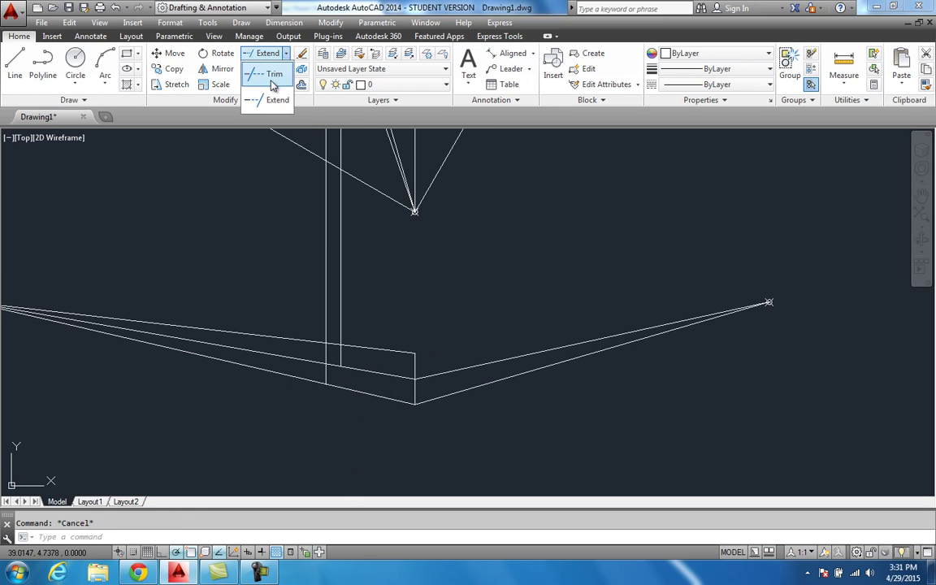
{"action": "left_click", "coordinate": [273, 75]}
{"action": "left_click", "coordinate": [307, 323]}
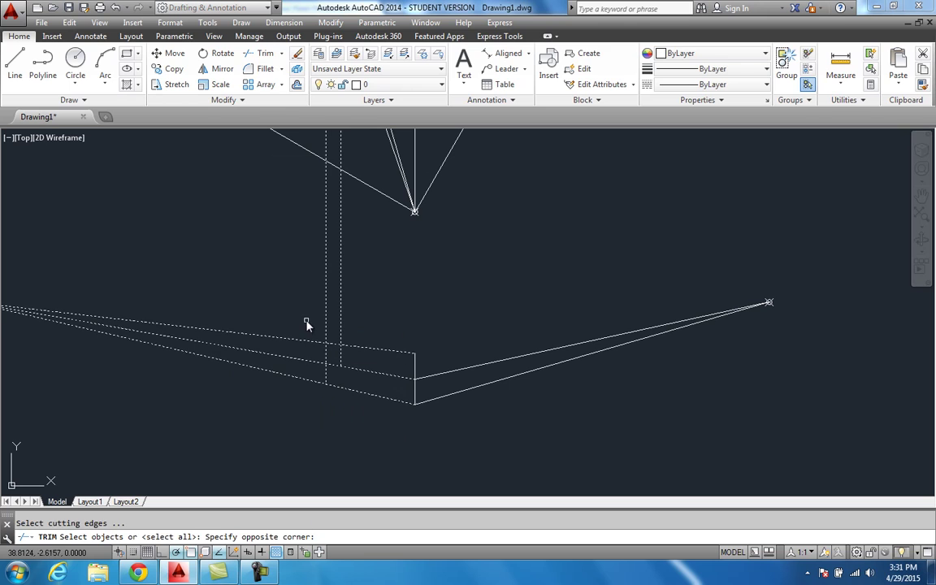
{"action": "key", "text": "Return"}
{"action": "left_click", "coordinate": [308, 397]}
{"action": "left_click", "coordinate": [277, 321]}
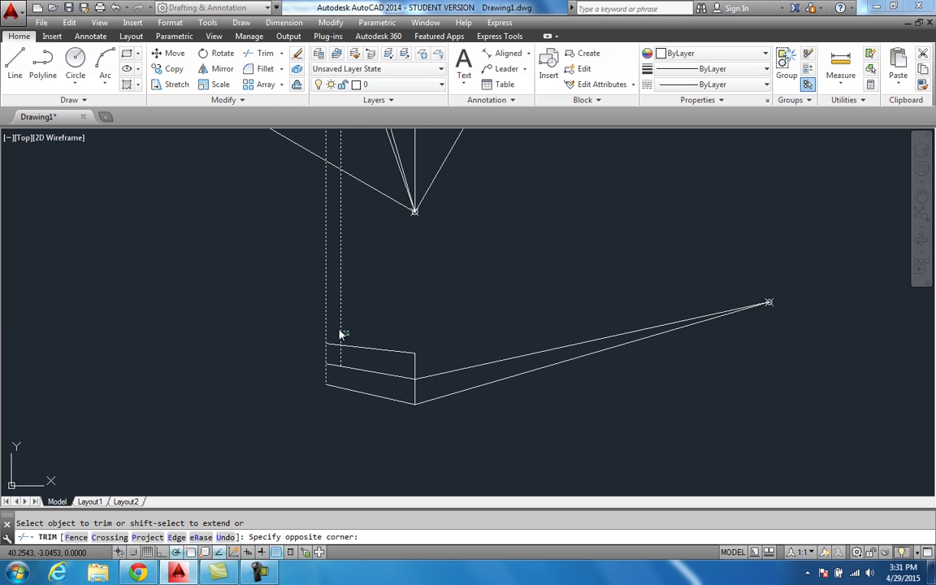
Remove the vertical lines above the block's top edge and the leftover middle-line segment between the two verticals.
{"action": "key", "text": "Escape"}
{"action": "left_click", "coordinate": [355, 324]}
{"action": "left_click", "coordinate": [336, 319]}
{"action": "key", "text": "Delete"}
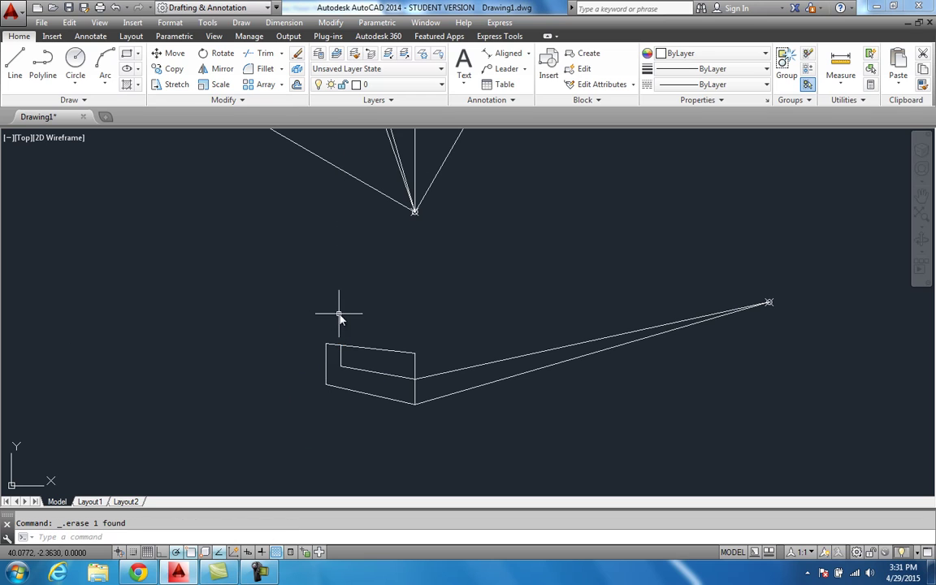
Shorten the upper edge line so its right end meets the top of the step's vertical line.
{"action": "scroll", "coordinate": [373, 378], "scroll_direction": "down", "scroll_amount": 2}
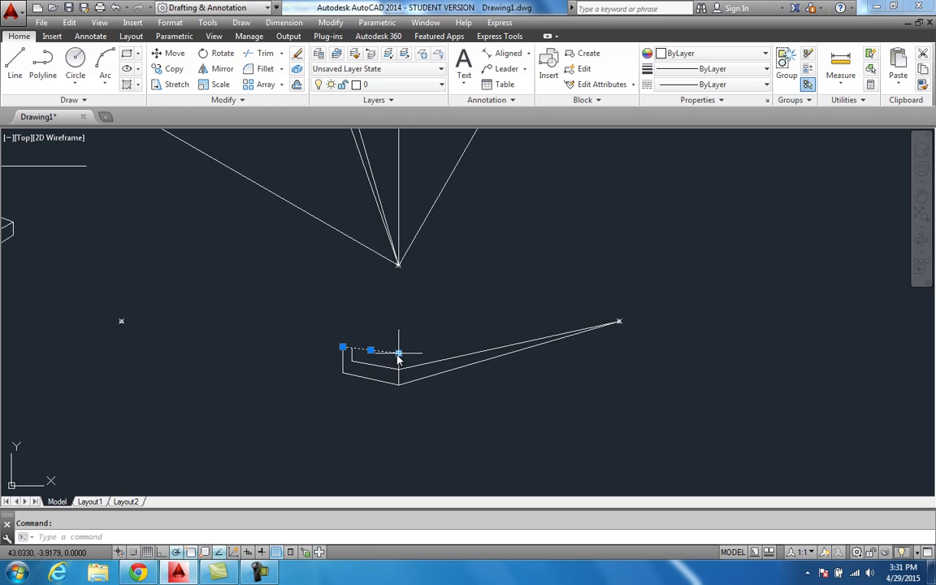
{"action": "left_click", "coordinate": [398, 354]}
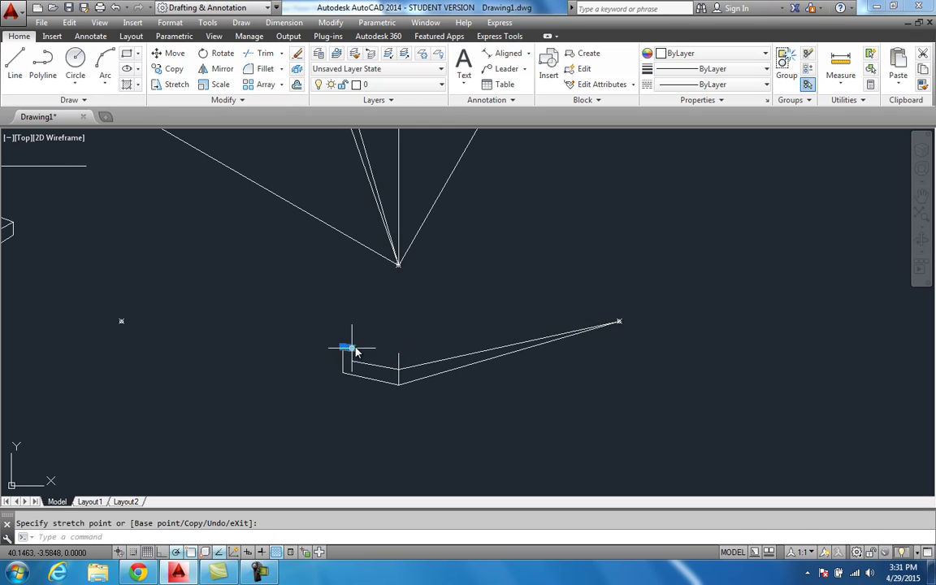
{"action": "key", "text": "Escape"}
{"action": "key", "text": "Escape"}
Draw a projection line from the station point to the back end of the step line in the rotated top view.
{"action": "scroll", "coordinate": [382, 373], "scroll_direction": "down", "scroll_amount": 2}
{"action": "middle_click_drag", "start_coordinate": [383, 392], "coordinate": [369, 394]}
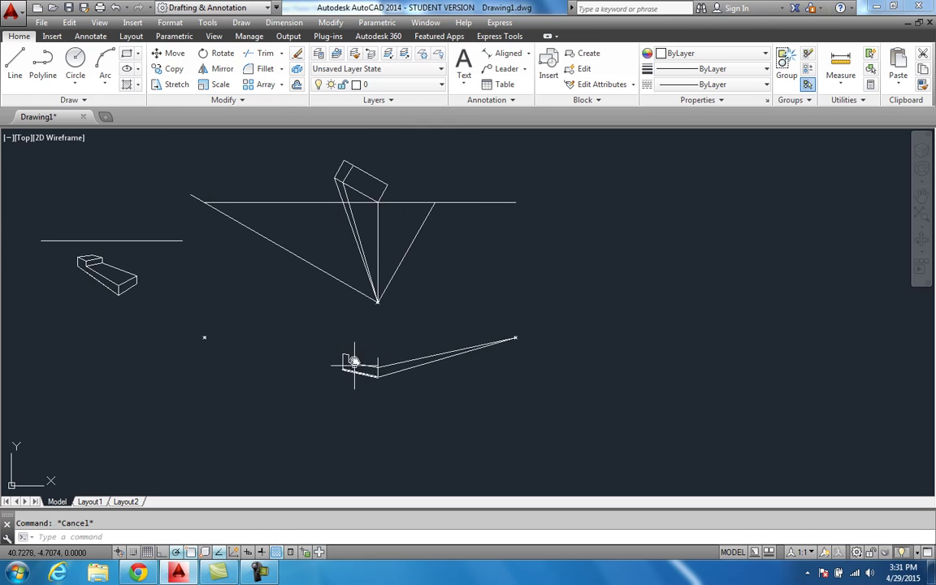
{"action": "left_click", "coordinate": [16, 61]}
{"action": "scroll", "coordinate": [365, 292], "scroll_direction": "up", "scroll_amount": 2}
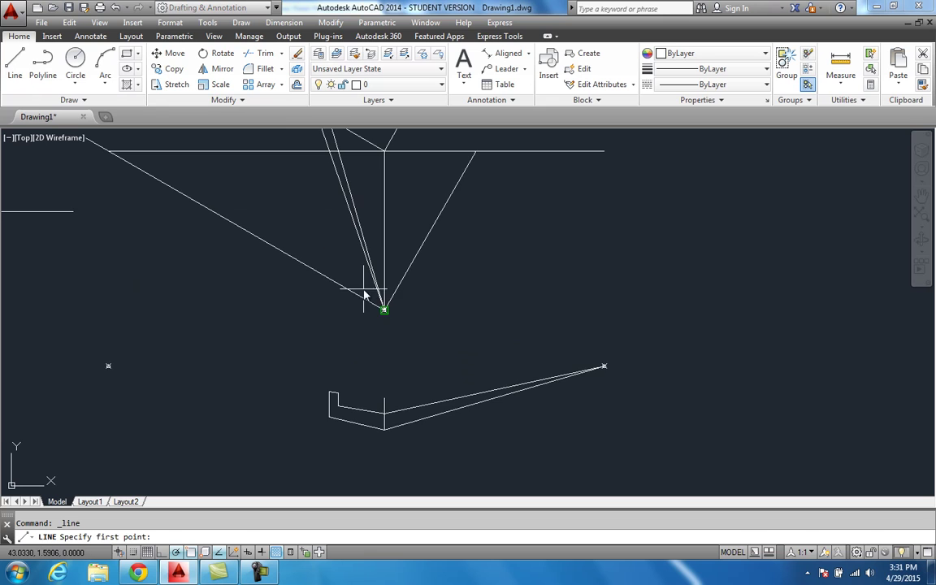
{"action": "left_click", "coordinate": [384, 310]}
{"action": "scroll", "coordinate": [406, 313], "scroll_direction": "down", "scroll_amount": 2}
{"action": "middle_click_drag", "start_coordinate": [418, 313], "coordinate": [417, 329]}
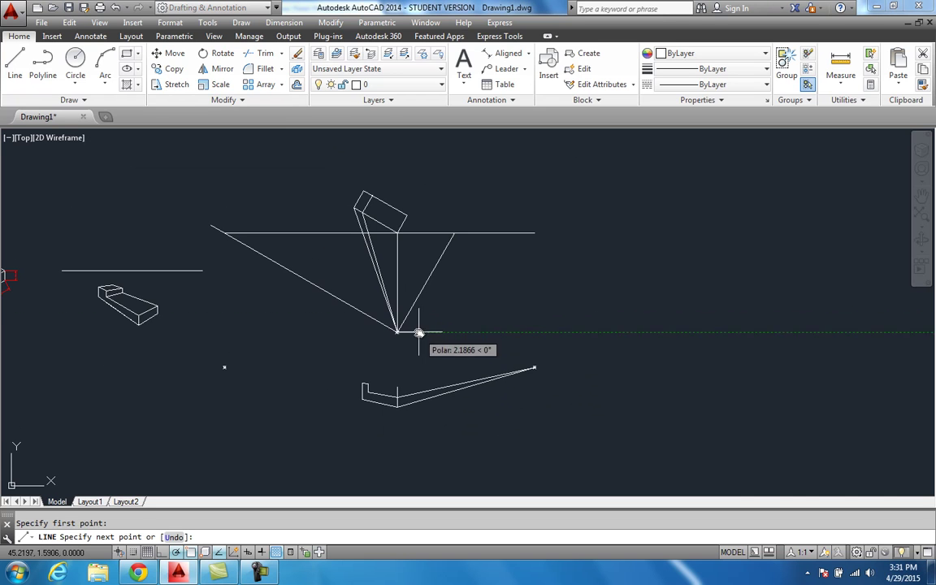
{"action": "left_click", "coordinate": [372, 197]}
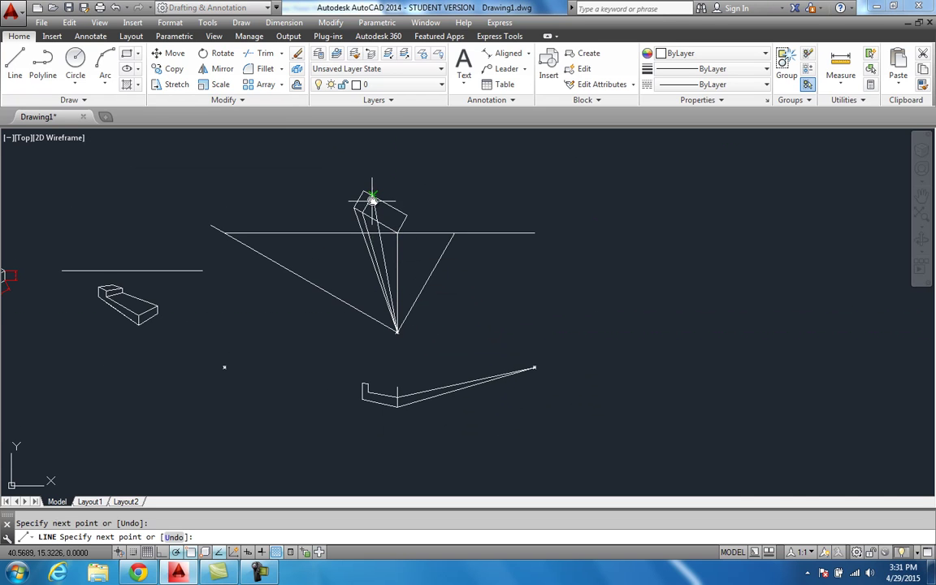
{"action": "key", "text": "Escape"}
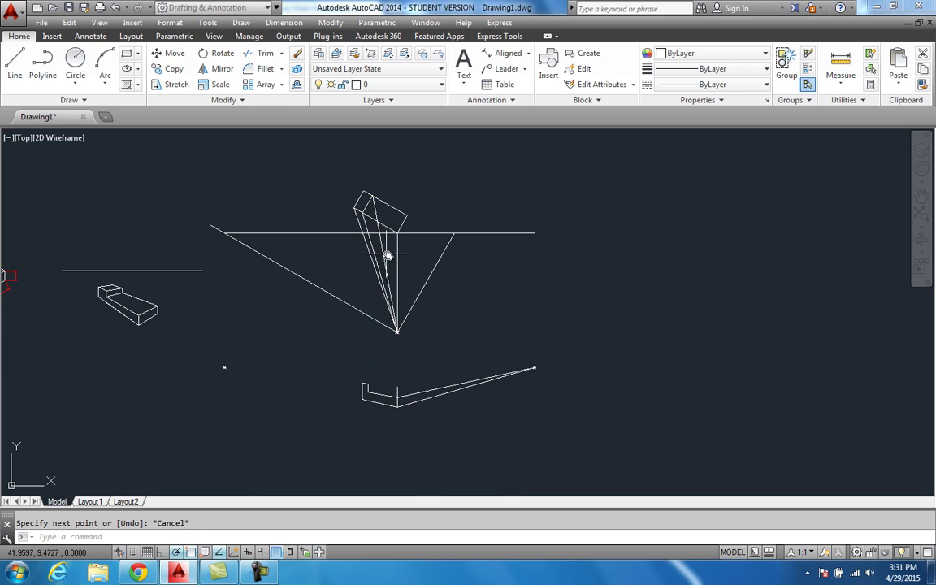
Draw a vertical line from this projection's crossing on the picture line down past the block's lower edge.
{"action": "scroll", "coordinate": [379, 247], "scroll_direction": "up", "scroll_amount": 2}
{"action": "key", "text": "Return"}
{"action": "left_click", "coordinate": [378, 221]}
{"action": "middle_click_drag", "start_coordinate": [386, 448], "coordinate": [371, 357]}
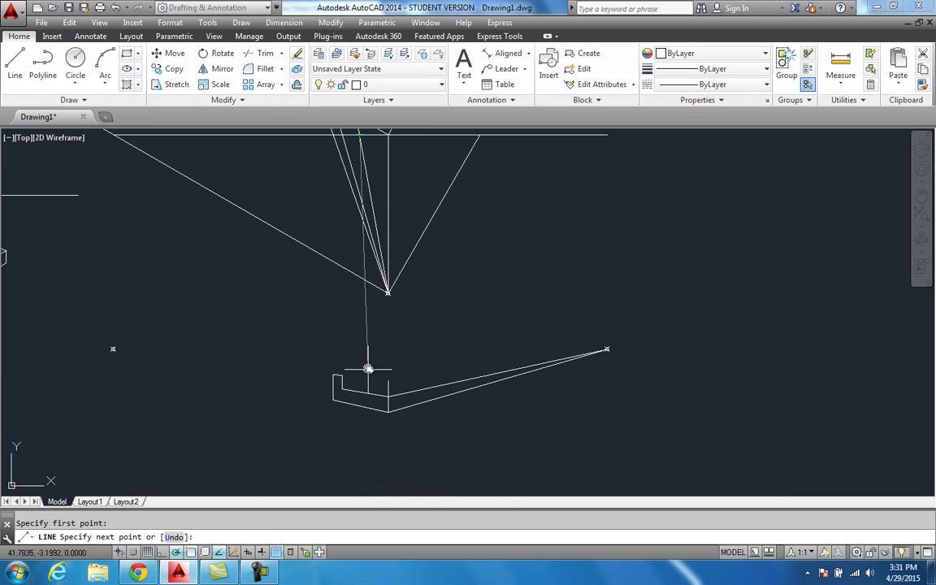
{"action": "left_click", "coordinate": [360, 420]}
{"action": "key", "text": "Return"}
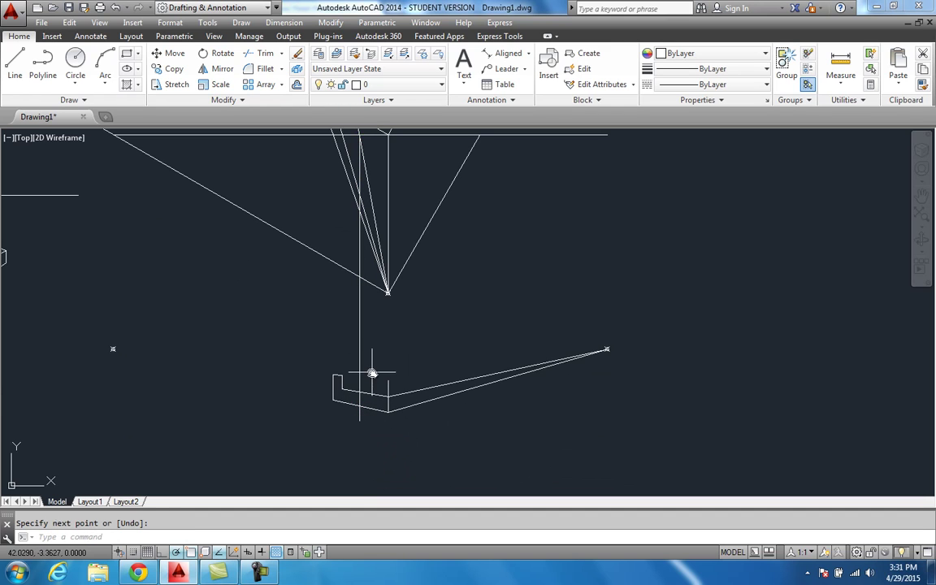
Draw lines from the right vanishing point to the step's inner corner and both upper corners of the raised part.
{"action": "left_click", "coordinate": [16, 61]}
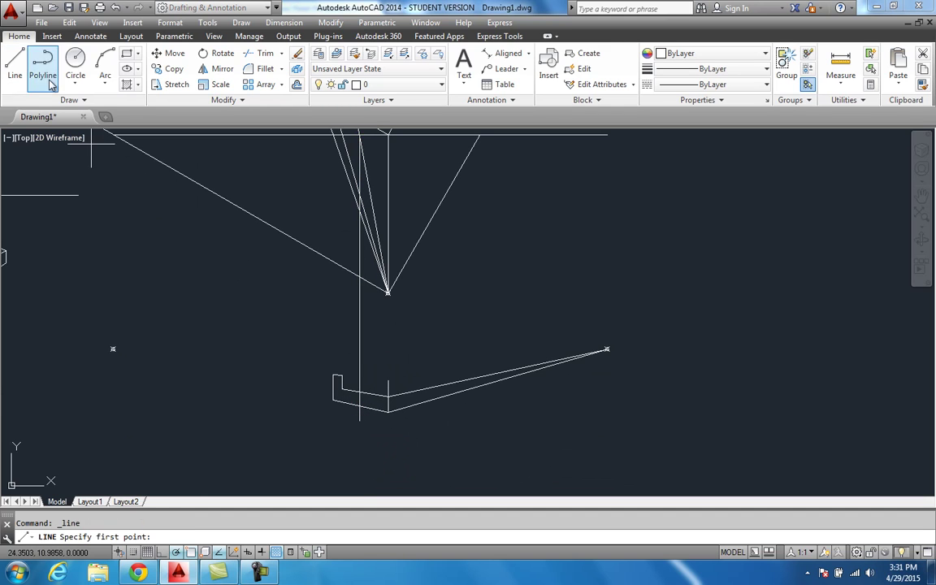
{"action": "left_click", "coordinate": [607, 350]}
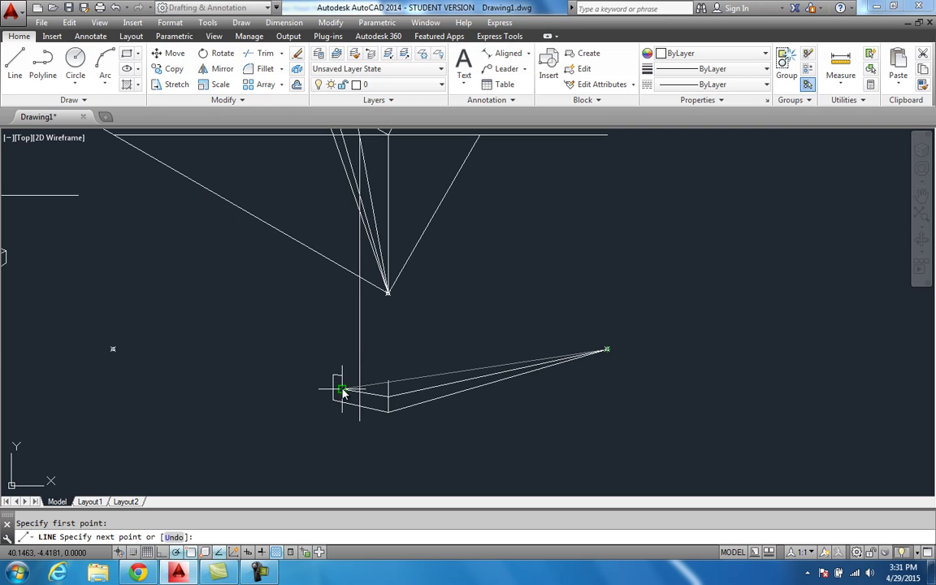
{"action": "key", "text": "Return"}
{"action": "key", "text": "Return"}
{"action": "left_click", "coordinate": [606, 350]}
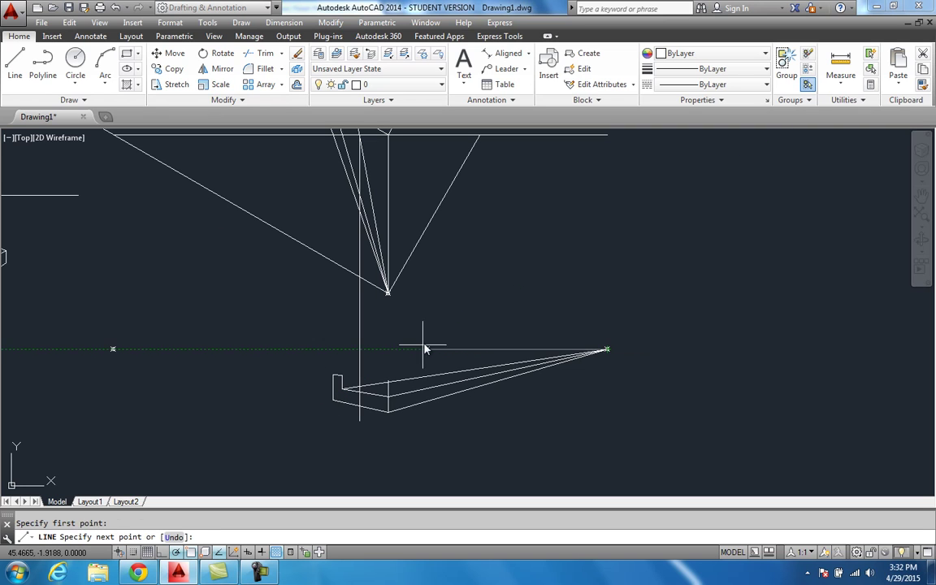
{"action": "left_click", "coordinate": [341, 375]}
{"action": "key", "text": "Return"}
{"action": "key", "text": "Return"}
{"action": "left_click", "coordinate": [607, 350]}
{"action": "left_click", "coordinate": [341, 375]}
{"action": "key", "text": "Return"}
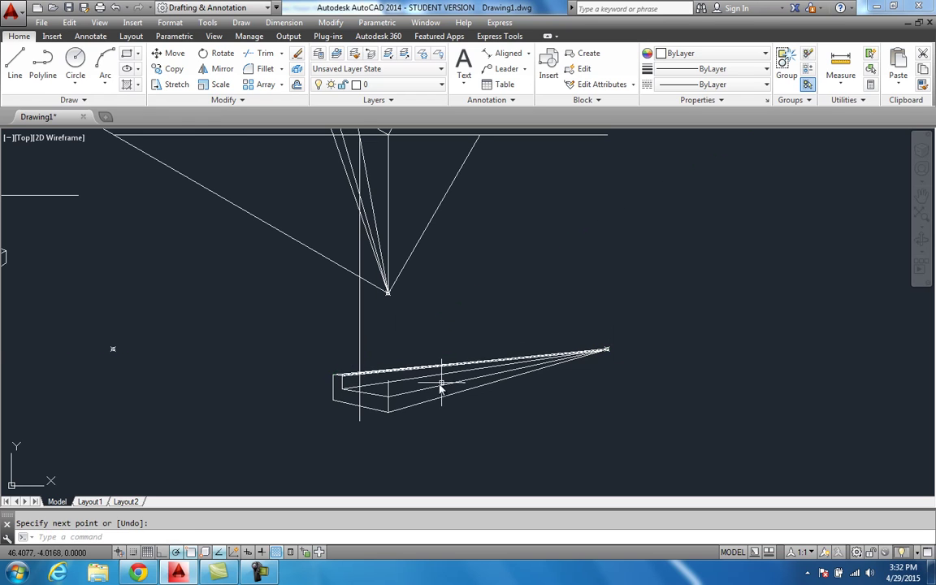
Draw a line from the left vanishing point to where the new vertical crosses the vanishing line of the step's upper corner.
{"action": "scroll", "coordinate": [425, 396], "scroll_direction": "up", "scroll_amount": 2}
{"action": "scroll", "coordinate": [373, 391], "scroll_direction": "up", "scroll_amount": 2}
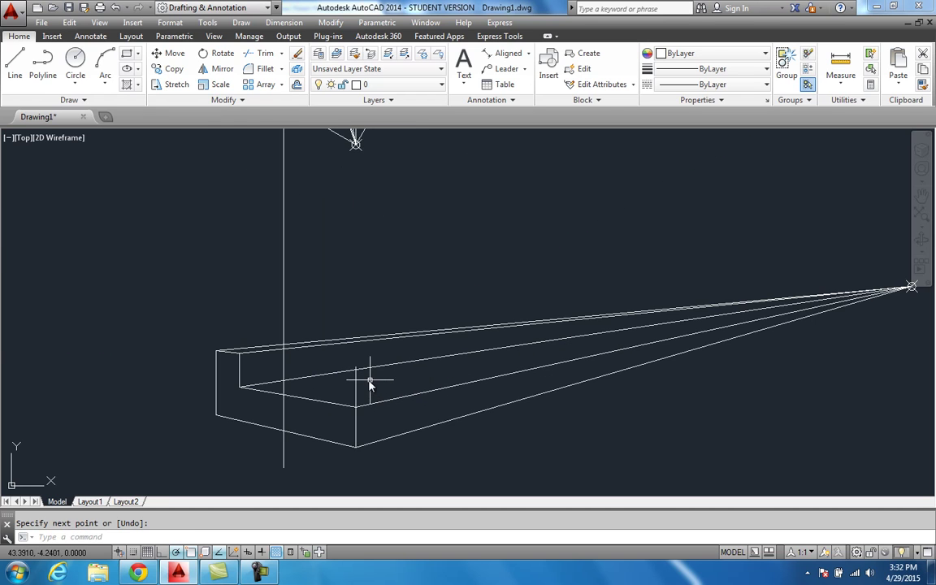
{"action": "scroll", "coordinate": [367, 377], "scroll_direction": "down", "scroll_amount": 4}
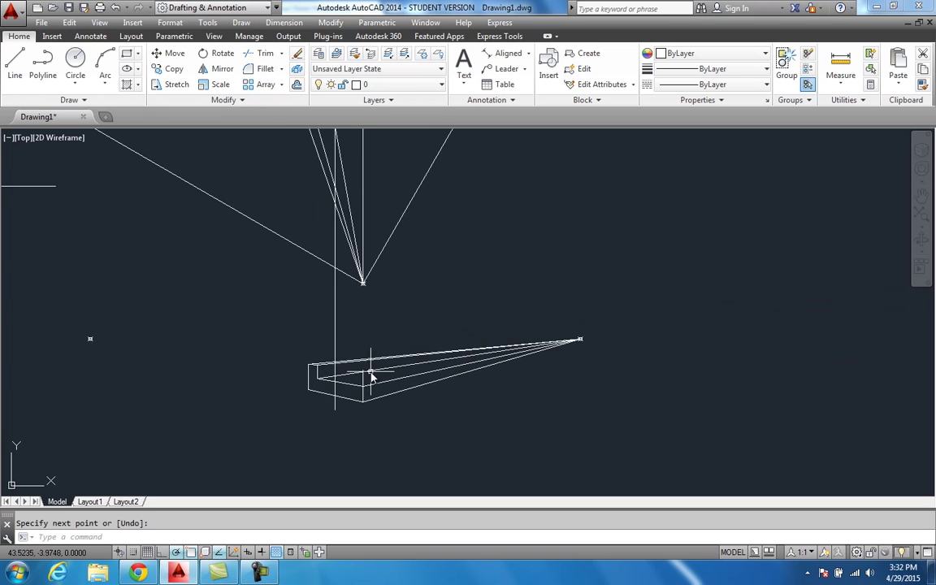
{"action": "scroll", "coordinate": [425, 397], "scroll_direction": "down", "scroll_amount": 2}
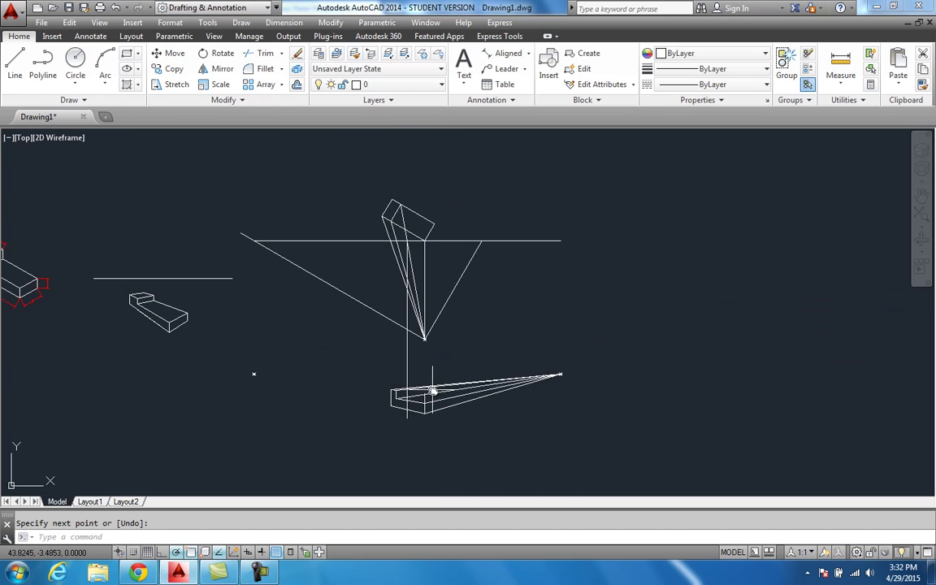
{"action": "left_click", "coordinate": [14, 62]}
{"action": "scroll", "coordinate": [252, 378], "scroll_direction": "up", "scroll_amount": 4}
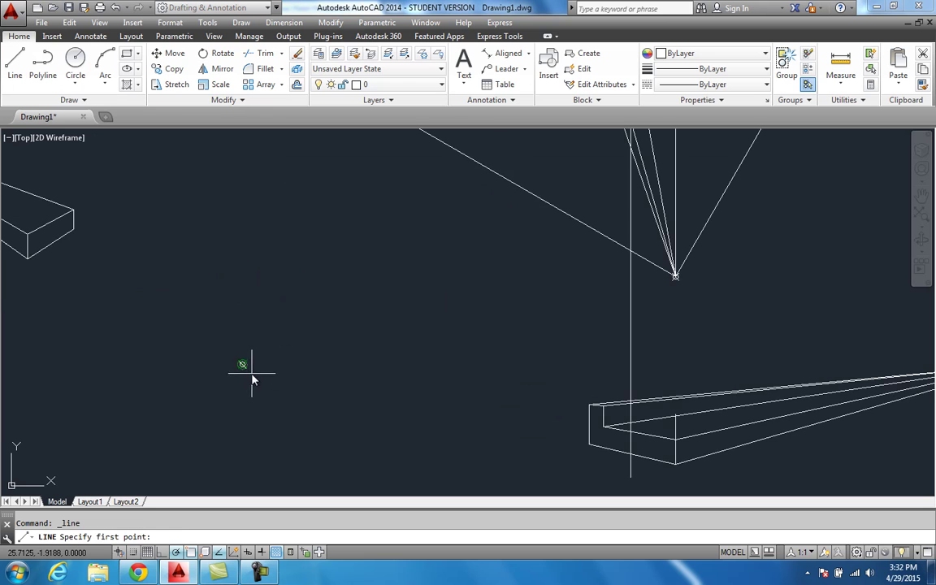
{"action": "left_click", "coordinate": [244, 370]}
{"action": "middle_click_drag", "start_coordinate": [479, 389], "coordinate": [371, 373]}
{"action": "scroll", "coordinate": [371, 373], "scroll_direction": "up", "scroll_amount": 4}
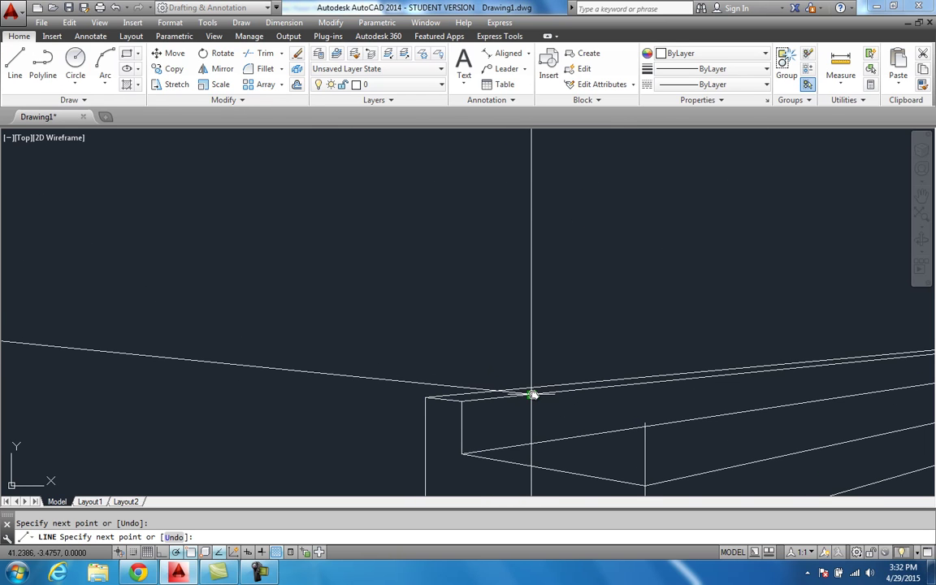
{"action": "middle_click_drag", "start_coordinate": [548, 351], "coordinate": [445, 299]}
{"action": "key", "text": "Escape"}
Trim the vanishing lines and the projected vertical at their crossings to form the raised part's top and side edges.
{"action": "scroll", "coordinate": [468, 307], "scroll_direction": "down", "scroll_amount": 2}
{"action": "left_click", "coordinate": [259, 60]}
{"action": "left_click", "coordinate": [516, 467]}
{"action": "left_click", "coordinate": [317, 276]}
{"action": "key", "text": "Return"}
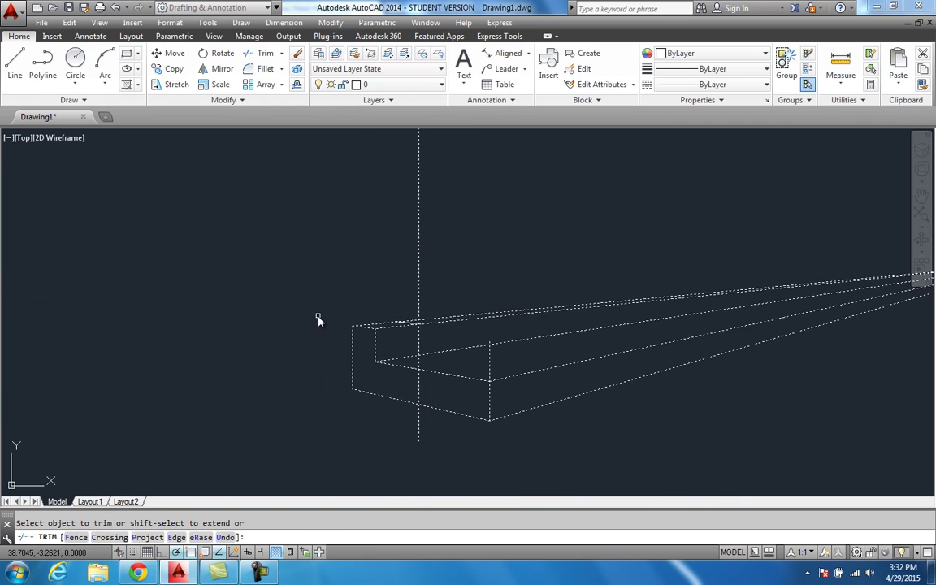
{"action": "scroll", "coordinate": [419, 307], "scroll_direction": "up", "scroll_amount": 4}
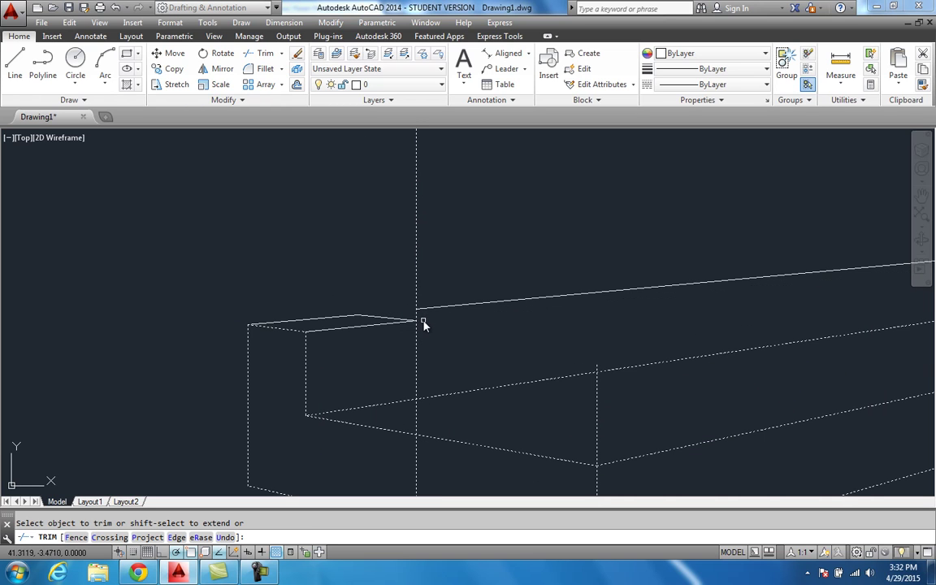
{"action": "scroll", "coordinate": [431, 378], "scroll_direction": "down", "scroll_amount": 2}
{"action": "middle_click_drag", "start_coordinate": [426, 373], "coordinate": [414, 360]}
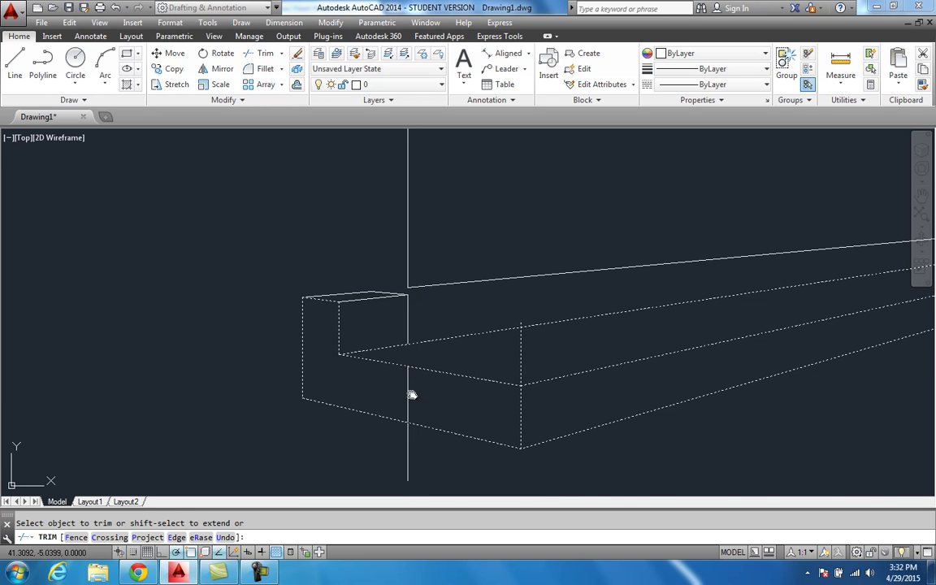
Erase the leftover pieces of the projected vertical below and above the block.
{"action": "key", "text": "Escape"}
{"action": "left_click", "coordinate": [410, 457]}
{"action": "left_click", "coordinate": [392, 449]}
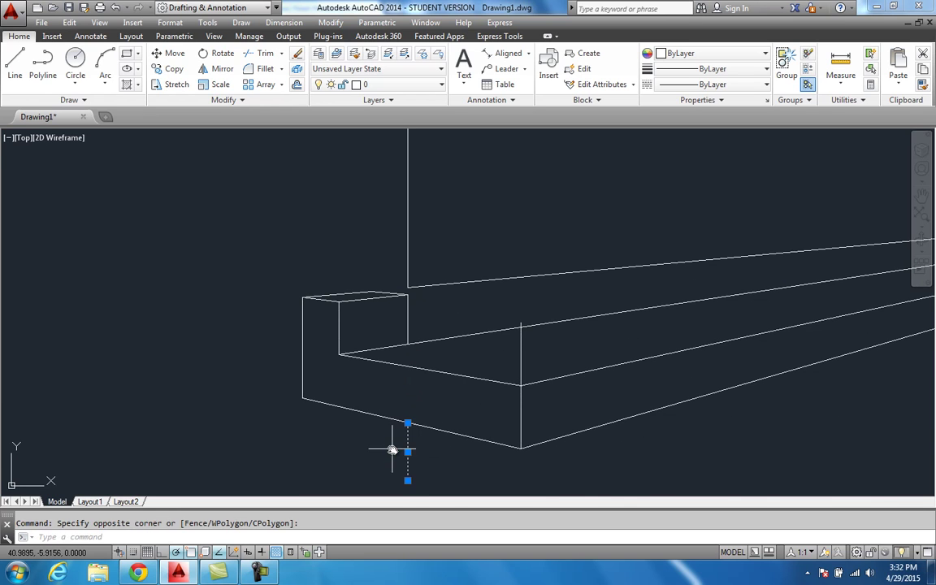
{"action": "key", "text": "Delete"}
{"action": "left_click", "coordinate": [407, 220]}
{"action": "key", "text": "Delete"}
{"action": "middle_click_drag", "start_coordinate": [439, 308], "coordinate": [384, 323]}
{"action": "scroll", "coordinate": [384, 322], "scroll_direction": "down", "scroll_amount": 5}
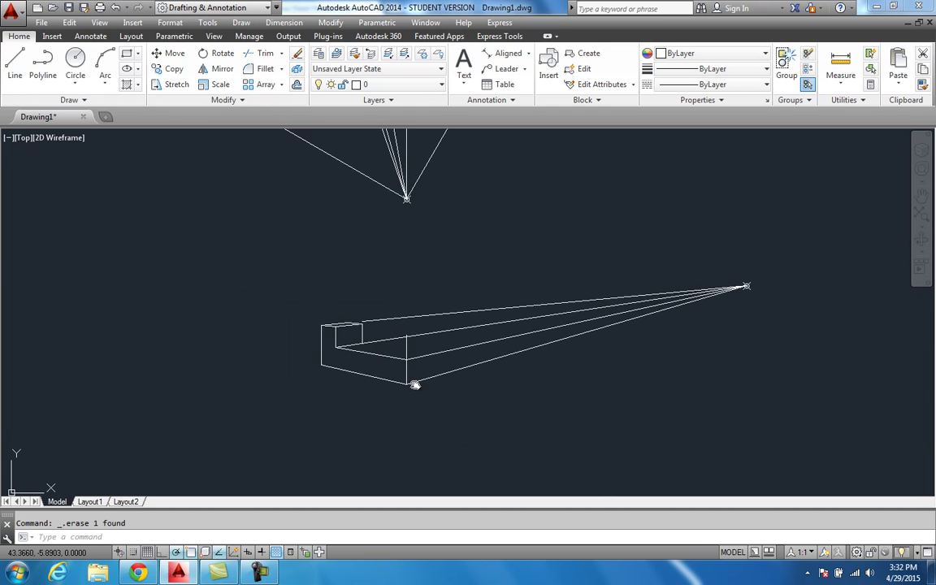
Draw a projection line from the station point to the far right corner of the rotated top view.
{"action": "scroll", "coordinate": [425, 393], "scroll_direction": "down", "scroll_amount": 3}
{"action": "scroll", "coordinate": [365, 215], "scroll_direction": "up", "scroll_amount": 3}
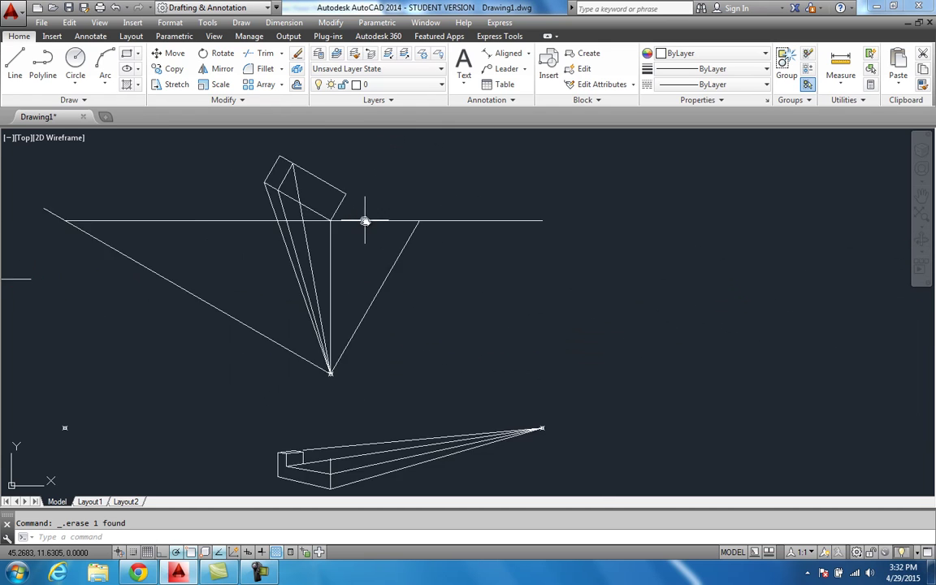
{"action": "left_click", "coordinate": [16, 59]}
{"action": "left_click", "coordinate": [330, 373]}
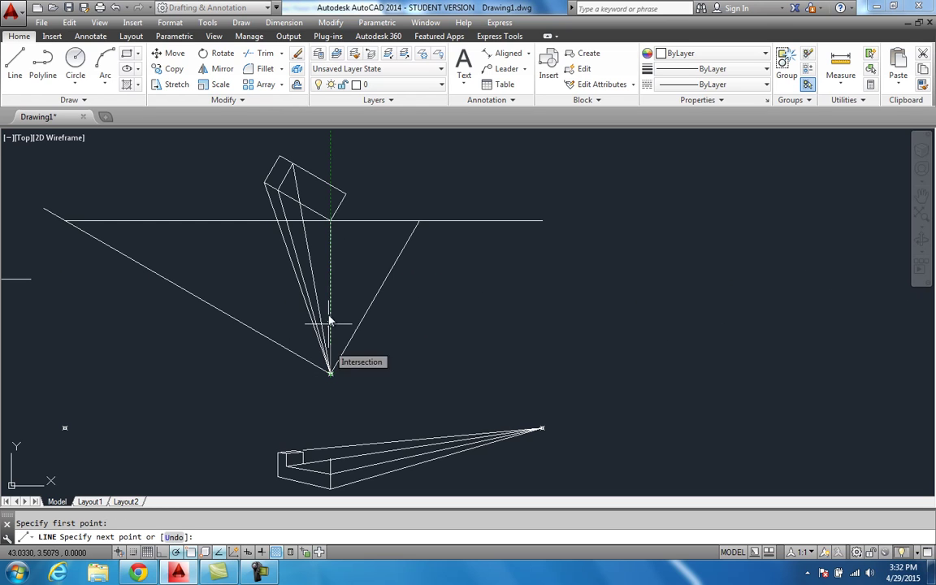
{"action": "left_click", "coordinate": [343, 201]}
{"action": "key", "text": "Return"}
Draw a vertical line from the right corner projection's crossing on the picture line down to the lowest right vanishing line.
{"action": "key", "text": "Return"}
{"action": "left_click", "coordinate": [344, 220]}
{"action": "middle_click_drag", "start_coordinate": [334, 476], "coordinate": [344, 406]}
{"action": "scroll", "coordinate": [328, 424], "scroll_direction": "up", "scroll_amount": 4}
{"action": "left_click", "coordinate": [313, 366]}
{"action": "left_click", "coordinate": [319, 402]}
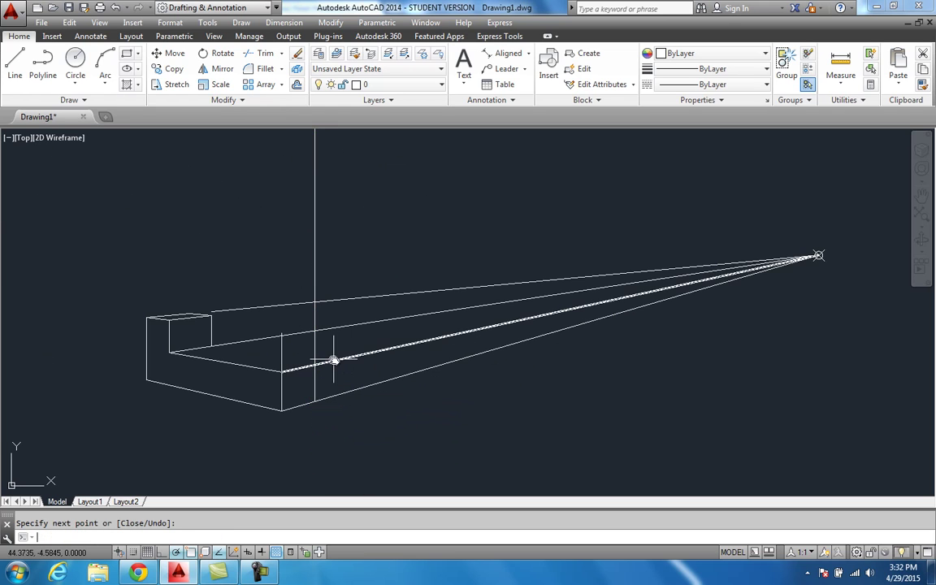
{"action": "key", "text": "Return"}
Try a line from the new vertical's crossing with the block's upper front vanishing line to the left vanishing point, and erase it.
{"action": "key", "text": "Return"}
{"action": "scroll", "coordinate": [313, 366], "scroll_direction": "down", "scroll_amount": 4}
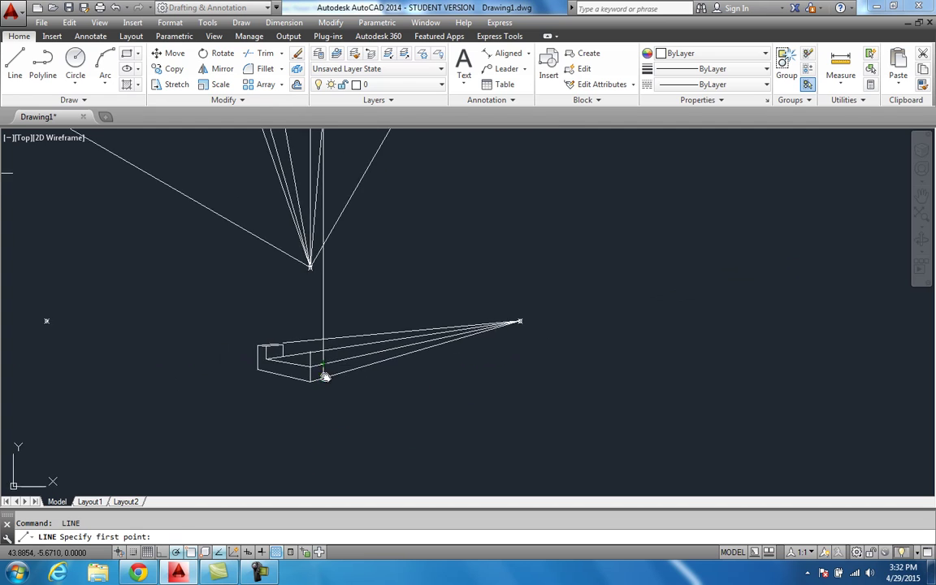
{"action": "middle_click_drag", "start_coordinate": [326, 376], "coordinate": [380, 390]}
{"action": "left_click", "coordinate": [323, 378]}
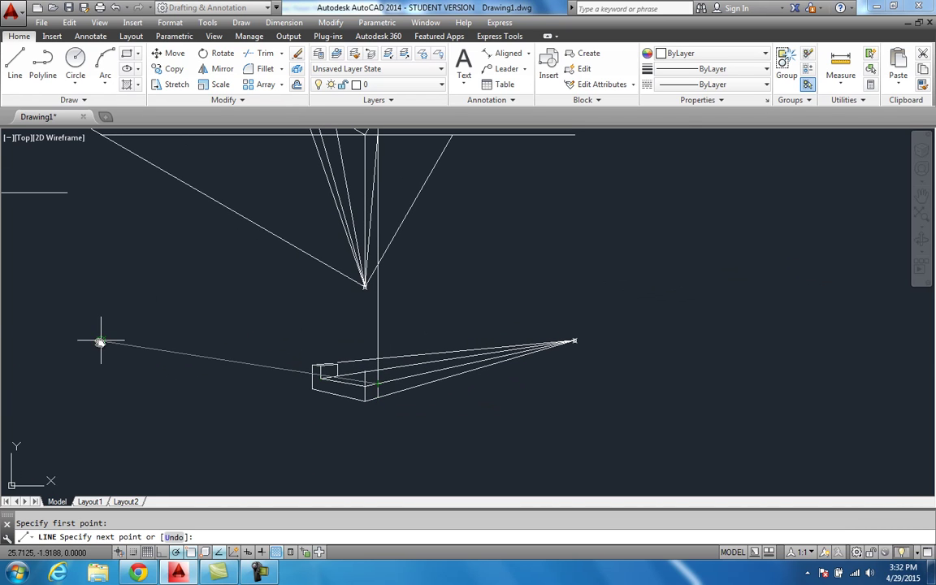
{"action": "scroll", "coordinate": [175, 352], "scroll_direction": "up", "scroll_amount": 4}
{"action": "mouse_move", "coordinate": [535, 413]}
{"action": "middle_mouse_down"}
{"action": "mouse_move", "coordinate": [377, 391]}
{"action": "mouse_move", "coordinate": [410, 398]}
{"action": "middle_mouse_up"}
{"action": "key", "text": "Escape"}
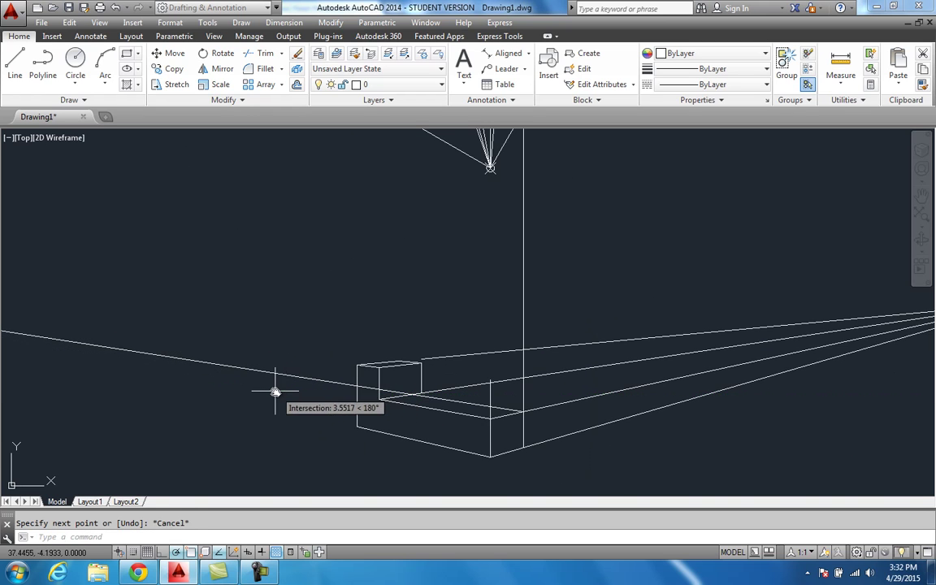
{"action": "scroll", "coordinate": [290, 391], "scroll_direction": "down", "scroll_amount": 2}
{"action": "left_click", "coordinate": [289, 388]}
{"action": "middle_click_drag", "start_coordinate": [290, 389], "coordinate": [299, 378]}
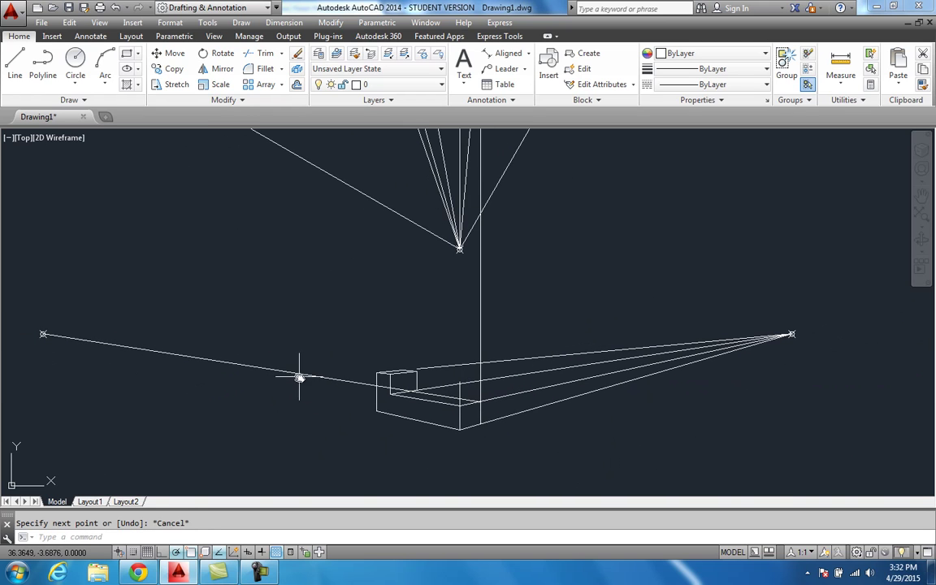
{"action": "key", "text": "Delete"}
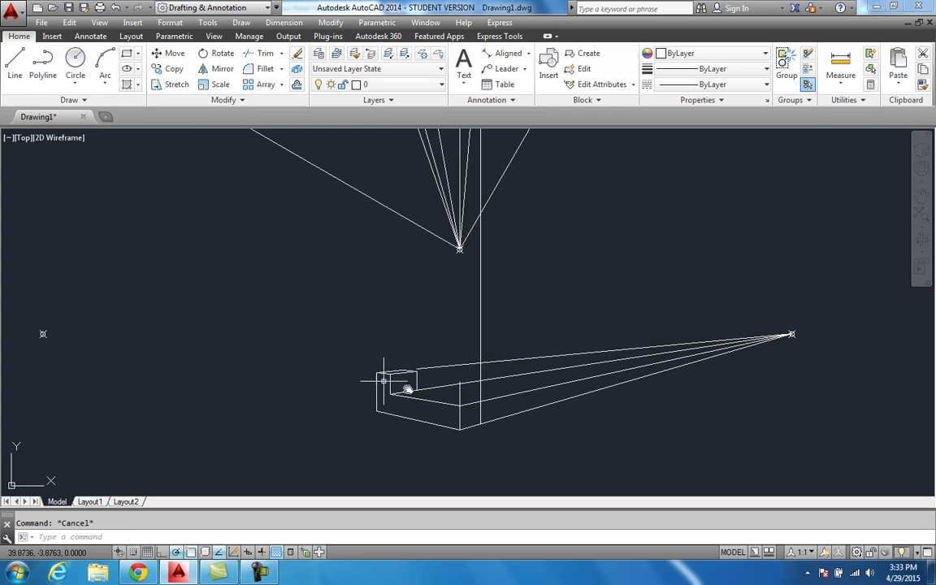
Draw the back top edge from the base of the raised part's back corner to the vertical's crossing with the upper front vanishing line.
{"action": "middle_click_drag", "start_coordinate": [407, 390], "coordinate": [304, 373]}
{"action": "scroll", "coordinate": [322, 382], "scroll_direction": "up", "scroll_amount": 2}
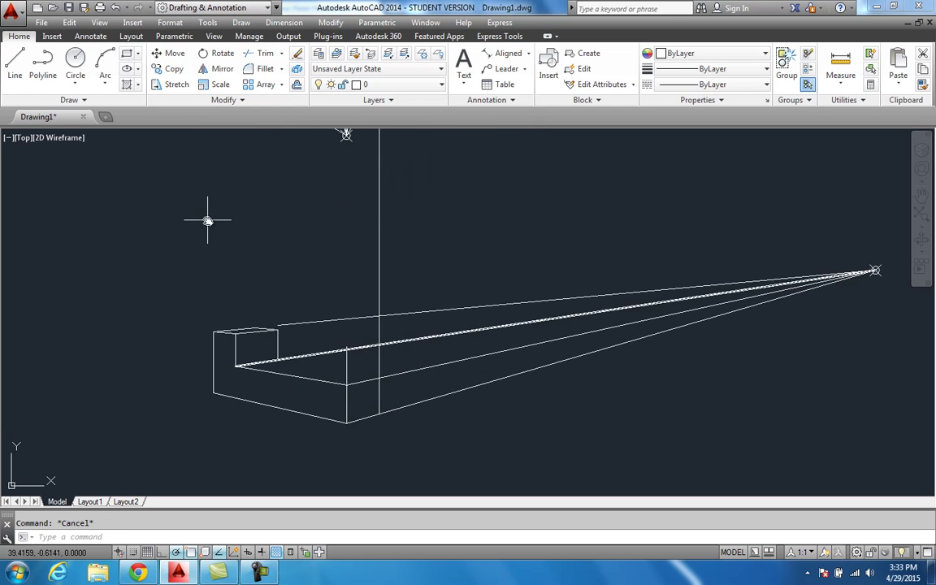
{"action": "middle_click_drag", "start_coordinate": [362, 363], "coordinate": [364, 372]}
{"action": "left_click", "coordinate": [14, 65]}
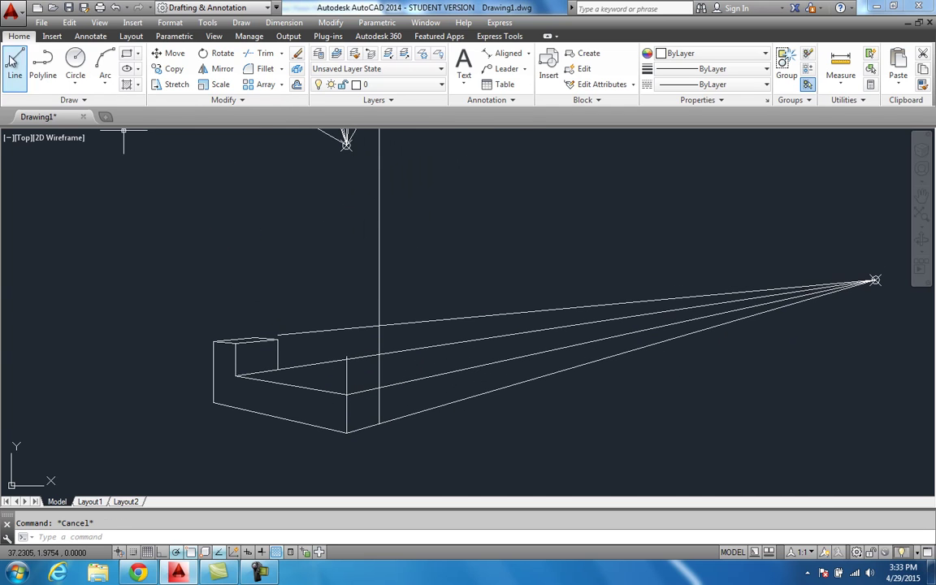
{"action": "left_click", "coordinate": [278, 372]}
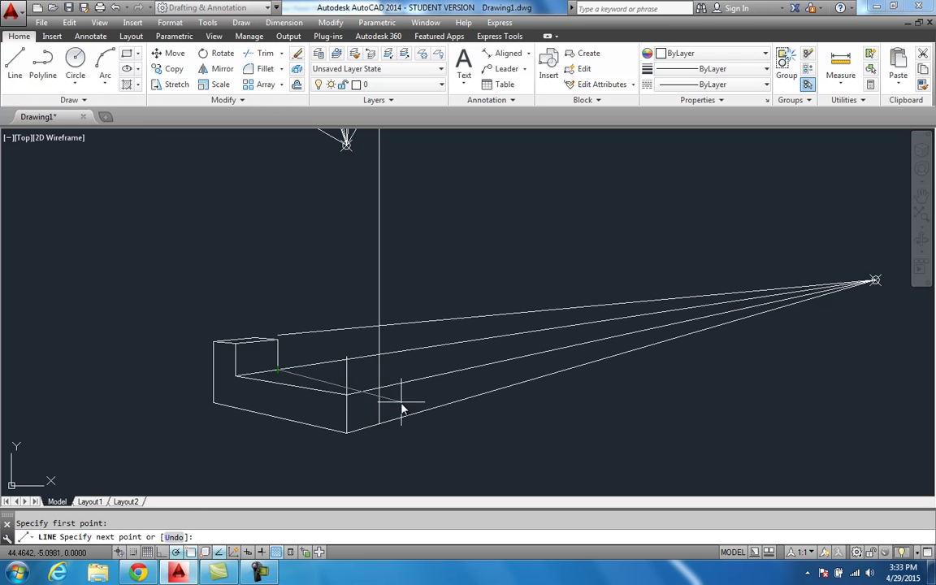
{"action": "left_click", "coordinate": [379, 388]}
{"action": "key", "text": "Escape"}
Shorten the perspective's front vertical edge so its upper end stops at the block's upper front corner.
{"action": "scroll", "coordinate": [426, 391], "scroll_direction": "down", "scroll_amount": 2}
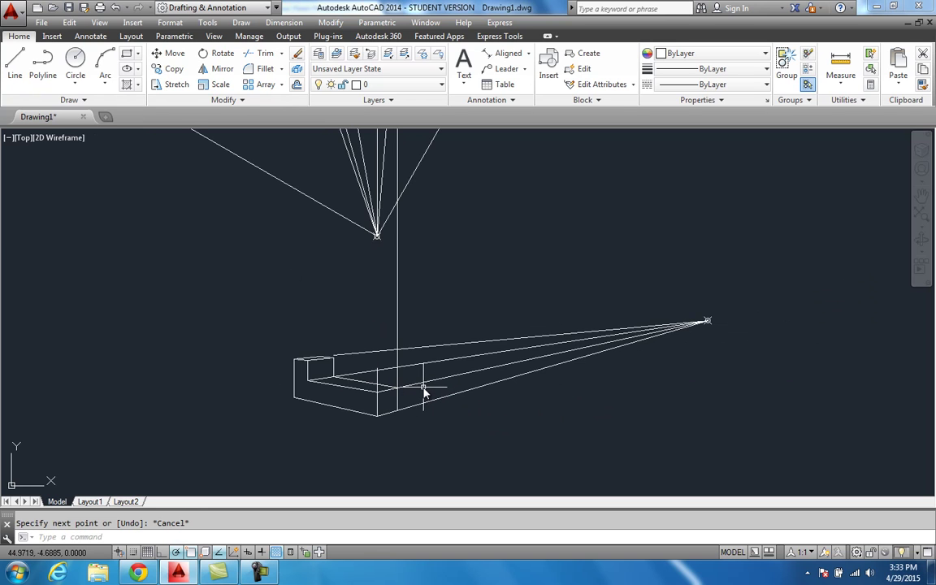
{"action": "scroll", "coordinate": [421, 393], "scroll_direction": "down", "scroll_amount": 2}
{"action": "scroll", "coordinate": [402, 382], "scroll_direction": "up", "scroll_amount": 2}
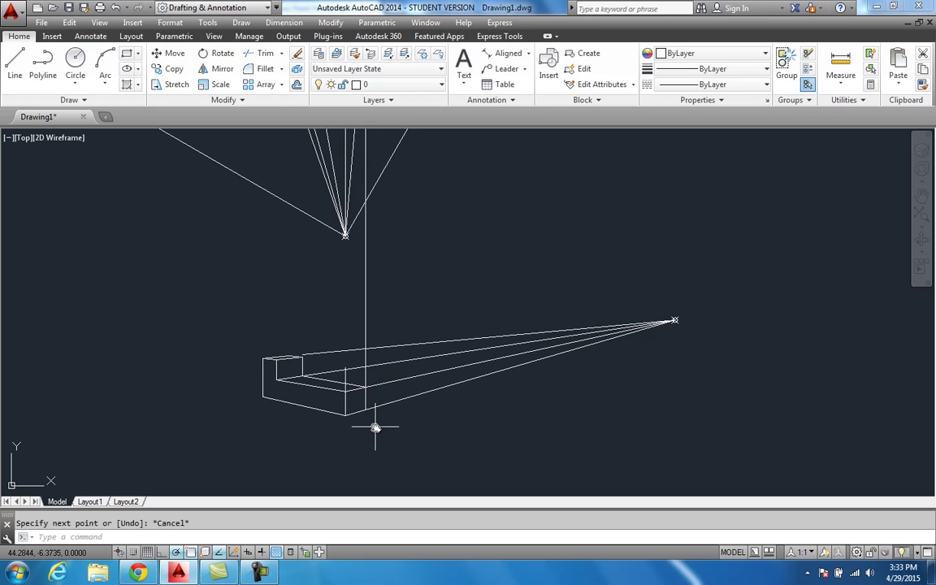
{"action": "scroll", "coordinate": [374, 427], "scroll_direction": "up", "scroll_amount": 2}
{"action": "left_click", "coordinate": [326, 348]}
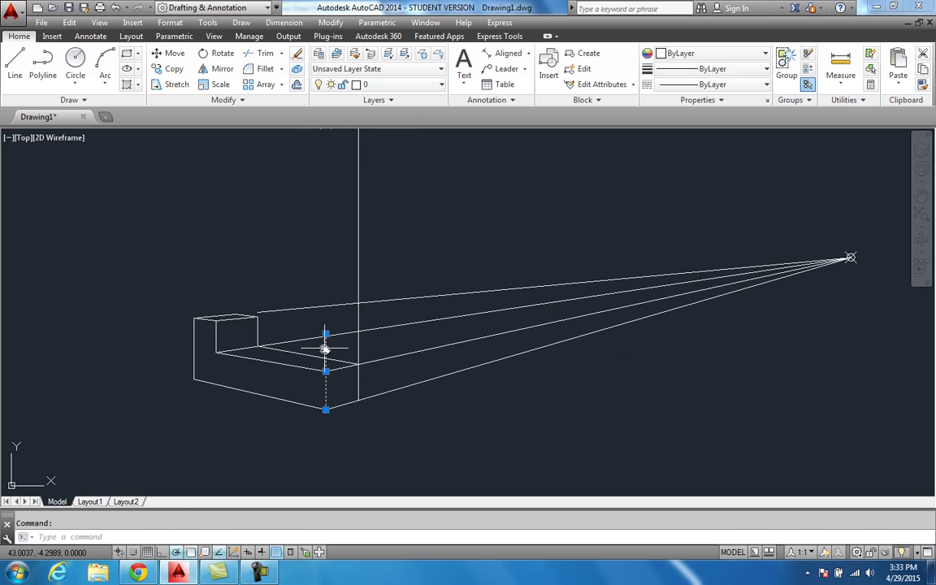
{"action": "left_click", "coordinate": [326, 334]}
{"action": "key", "text": "Escape"}
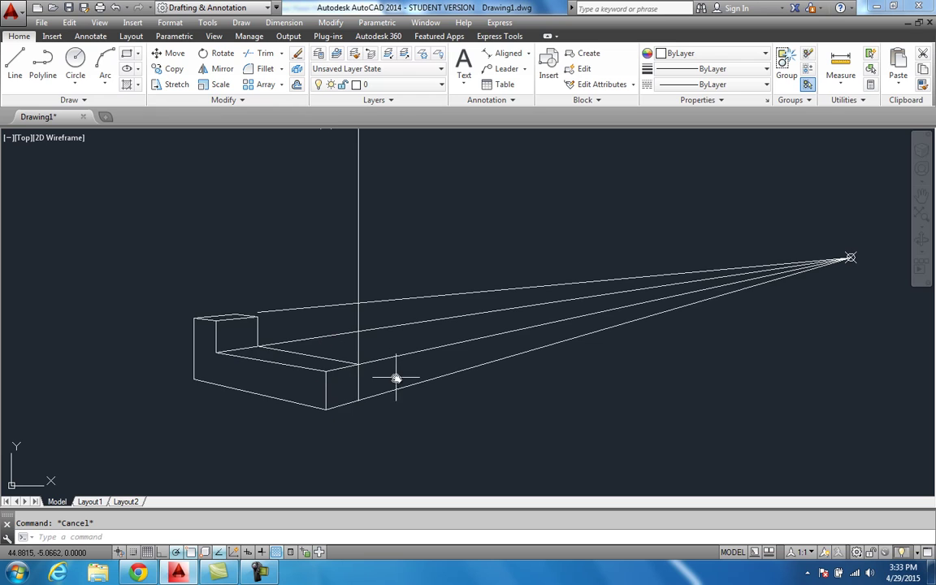
Erase the vertical projection line above the block's right corner and the four construction lines running to the right vanishing point.
{"action": "scroll", "coordinate": [395, 376], "scroll_direction": "down", "scroll_amount": 2}
{"action": "left_click", "coordinate": [427, 285]}
{"action": "left_click", "coordinate": [363, 254]}
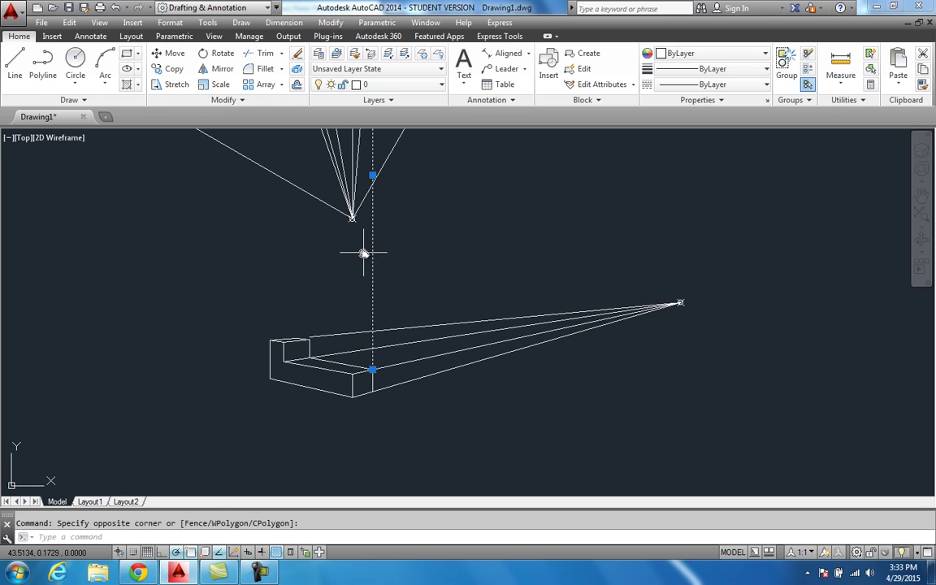
{"action": "left_click", "coordinate": [534, 403]}
{"action": "left_click", "coordinate": [484, 269]}
{"action": "key", "text": "Delete"}
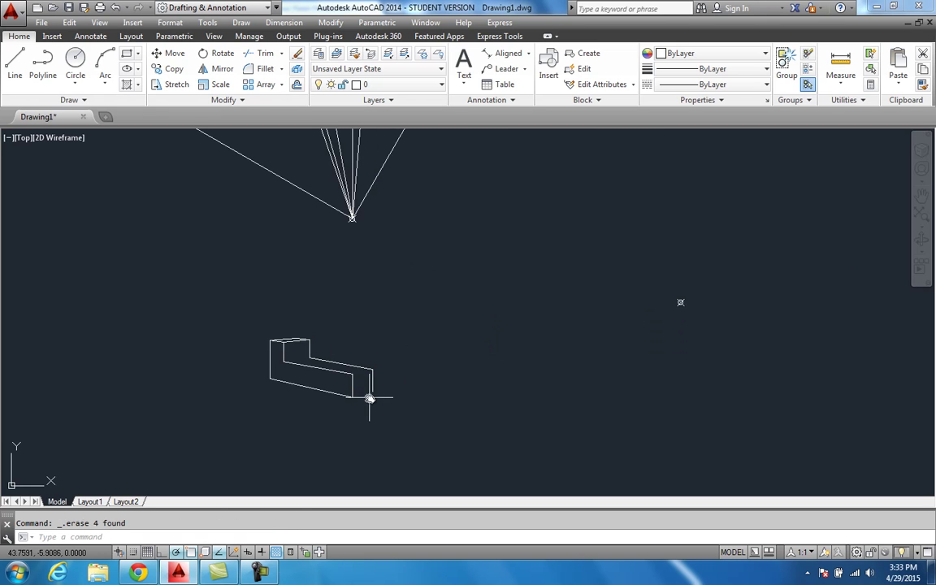
Draw the top and bottom edges of the block's right end face between the front and back vertical edges.
{"action": "left_click", "coordinate": [15, 64]}
{"action": "left_click", "coordinate": [351, 374]}
{"action": "left_click", "coordinate": [351, 396]}
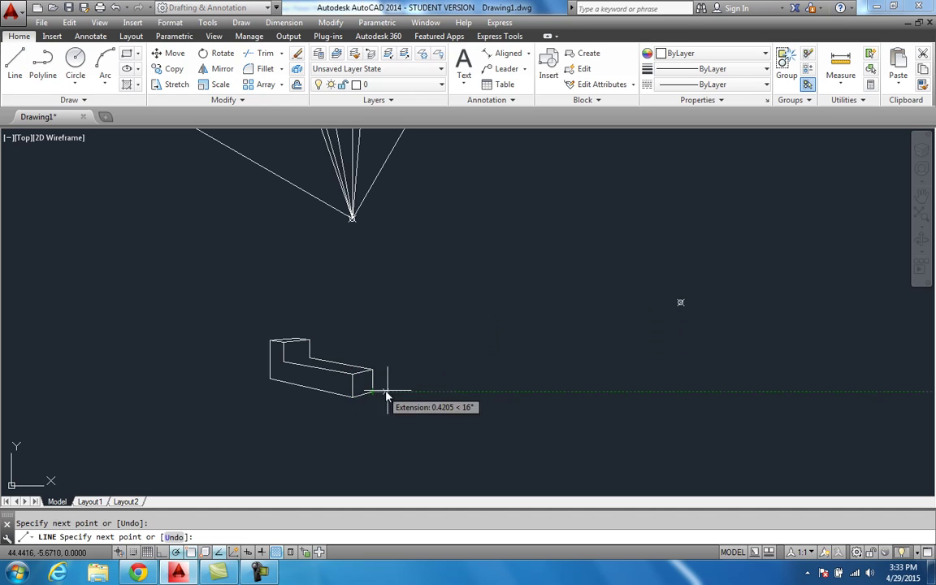
{"action": "key", "text": "Escape"}
Draw the raised part's base edge from its front inner corner to its back inner corner.
{"action": "scroll", "coordinate": [372, 376], "scroll_direction": "down", "scroll_amount": 3}
{"action": "scroll", "coordinate": [325, 363], "scroll_direction": "up", "scroll_amount": 5}
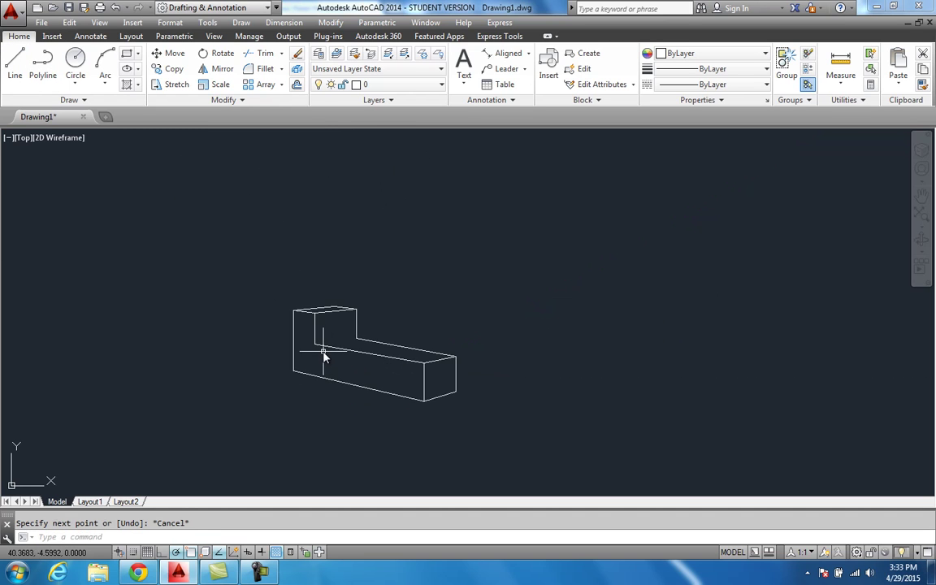
{"action": "key", "text": "Return"}
{"action": "left_click", "coordinate": [356, 337]}
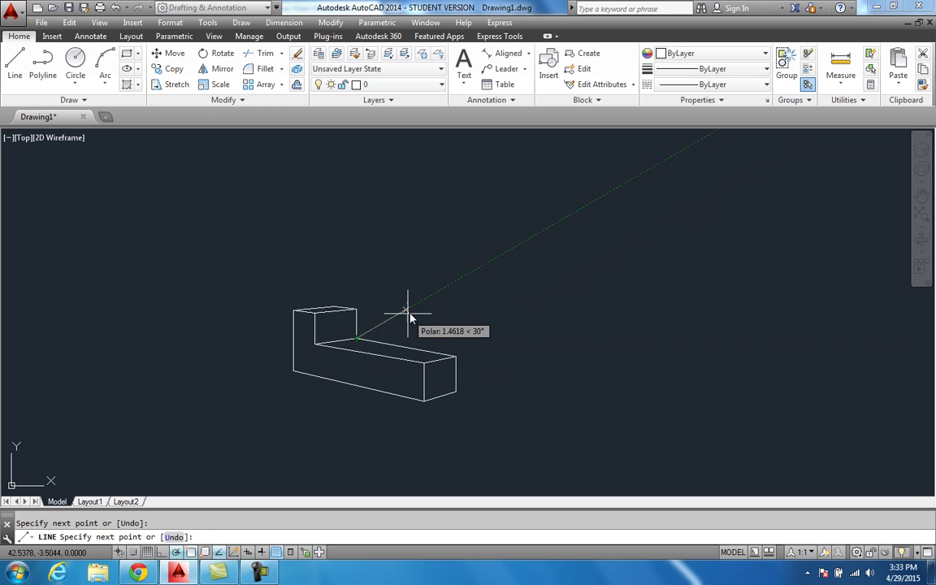
{"action": "key", "text": "Escape"}
Move the earlier perspective of the block directly below the new perspective.
{"action": "scroll", "coordinate": [414, 314], "scroll_direction": "down", "scroll_amount": 2}
{"action": "mouse_move", "coordinate": [479, 333]}
{"action": "middle_mouse_down"}
{"action": "mouse_move", "coordinate": [495, 315]}
{"action": "mouse_move", "coordinate": [506, 378]}
{"action": "mouse_move", "coordinate": [529, 375]}
{"action": "middle_mouse_up"}
{"action": "scroll", "coordinate": [497, 315], "scroll_direction": "down", "scroll_amount": 1}
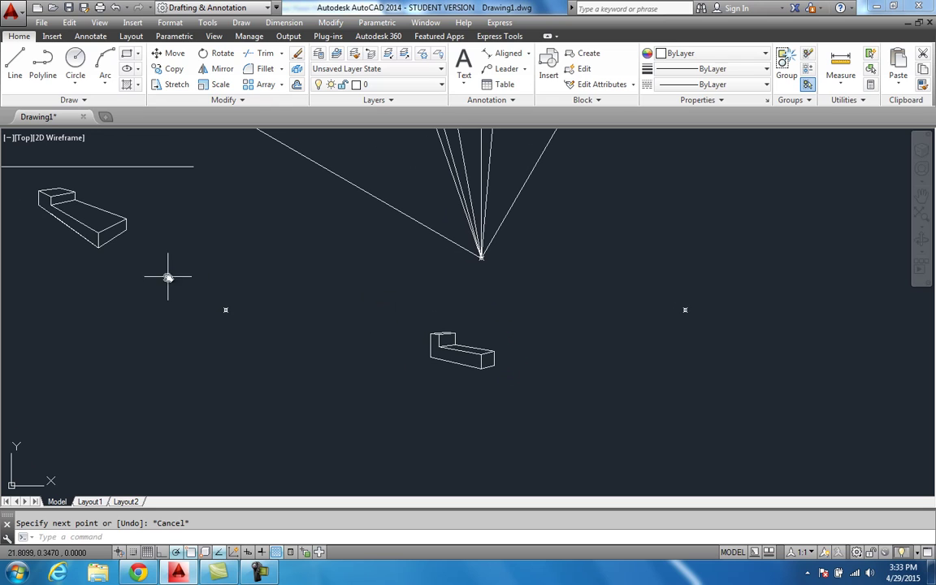
{"action": "left_click", "coordinate": [145, 247]}
{"action": "left_click", "coordinate": [25, 164]}
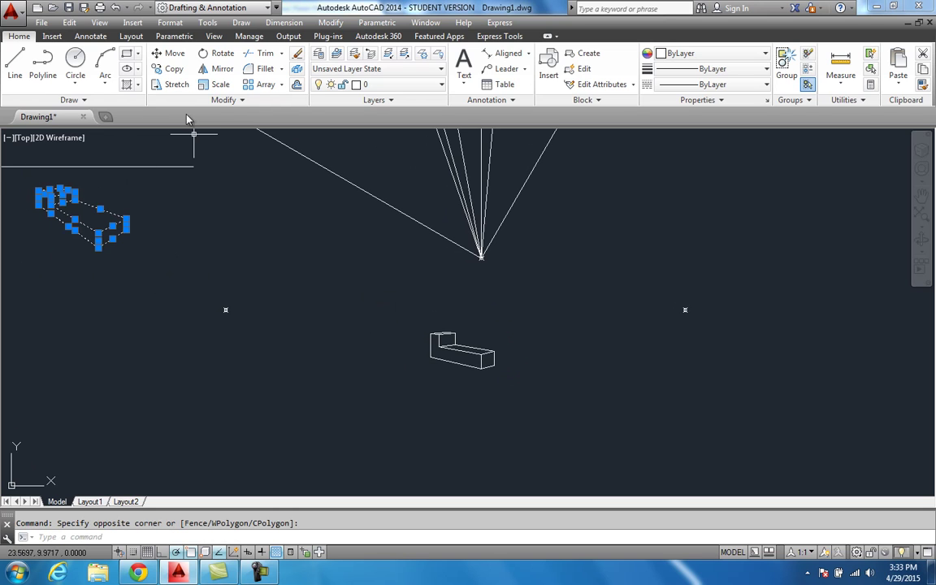
{"action": "left_click", "coordinate": [177, 61]}
{"action": "left_click", "coordinate": [99, 241]}
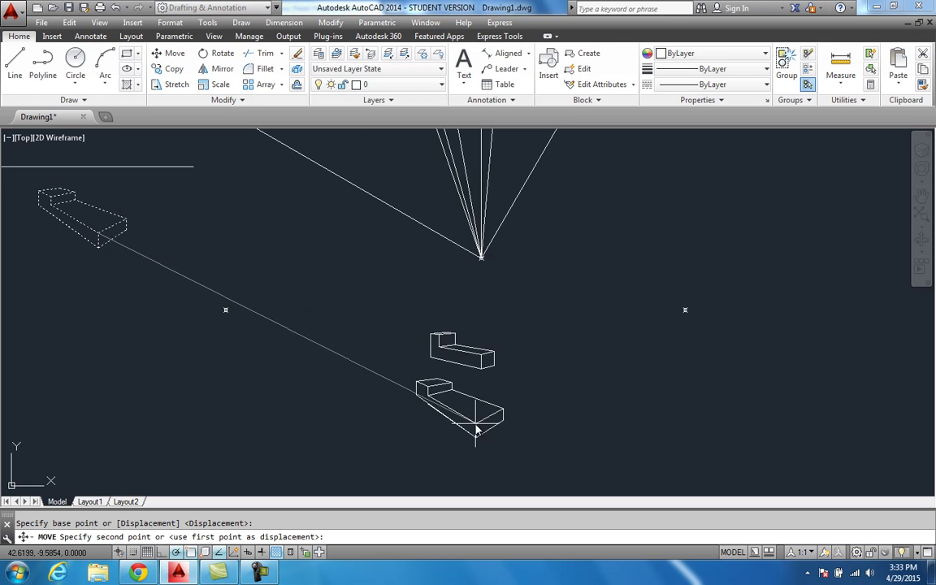
{"action": "left_click", "coordinate": [469, 435]}
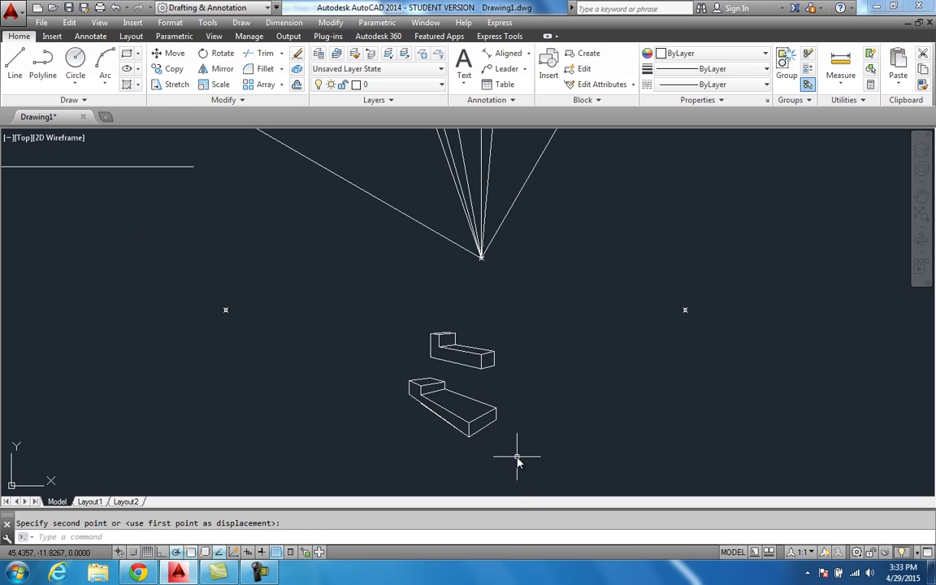
Compare the two perspectives of the block with each other, the vanishing points and the dimensioned isometric drawing.
{"action": "scroll", "coordinate": [516, 460], "scroll_direction": "up", "scroll_amount": 2}
{"action": "scroll", "coordinate": [518, 445], "scroll_direction": "down", "scroll_amount": 4}
{"action": "scroll", "coordinate": [491, 397], "scroll_direction": "up", "scroll_amount": 4}
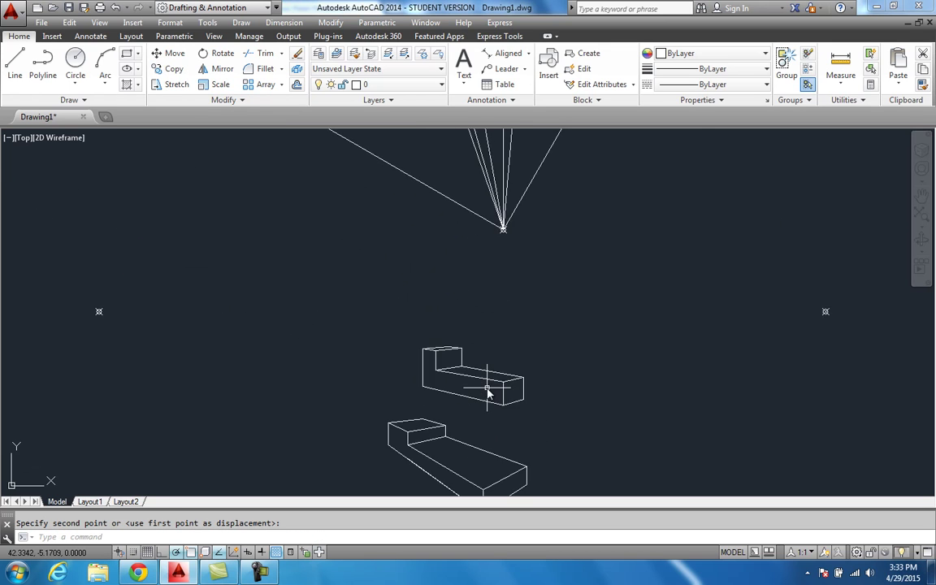
{"action": "scroll", "coordinate": [460, 381], "scroll_direction": "up", "scroll_amount": 2}
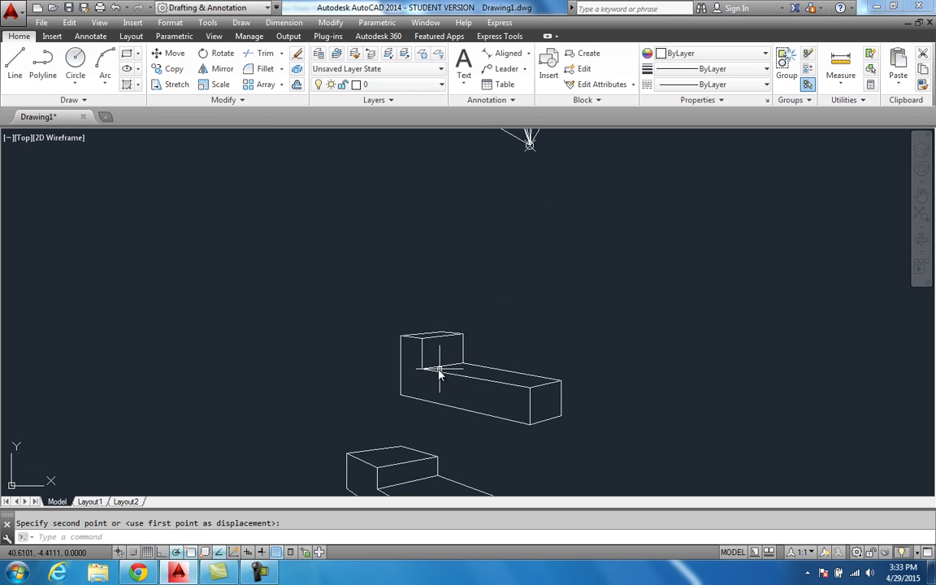
{"action": "scroll", "coordinate": [439, 369], "scroll_direction": "down", "scroll_amount": 2}
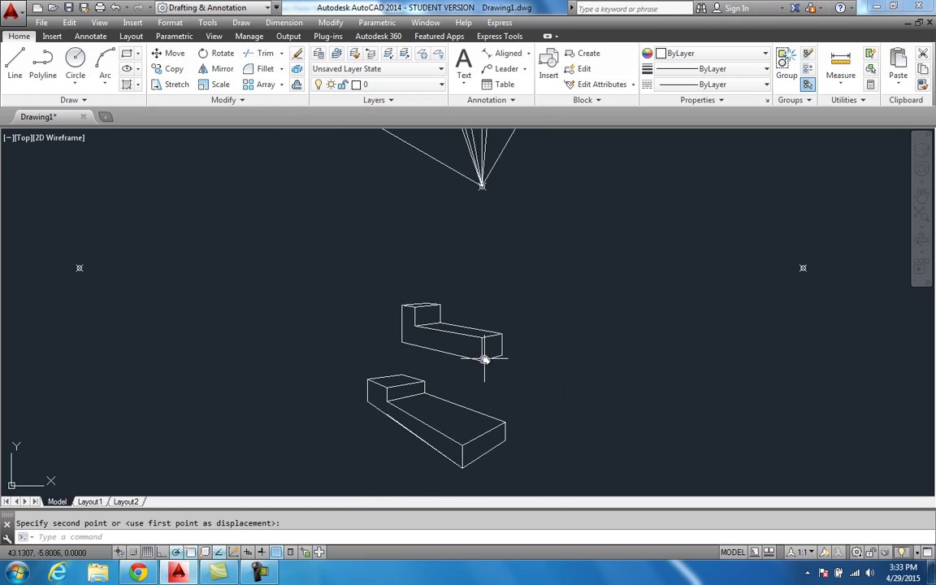
{"action": "scroll", "coordinate": [480, 358], "scroll_direction": "up", "scroll_amount": 2}
{"action": "scroll", "coordinate": [490, 349], "scroll_direction": "down", "scroll_amount": 5}
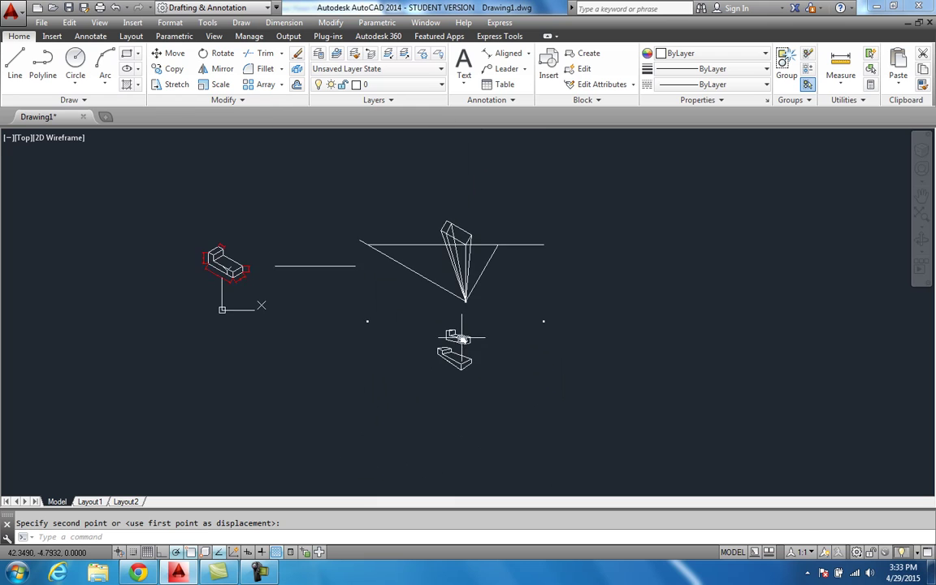
{"action": "scroll", "coordinate": [223, 269], "scroll_direction": "up", "scroll_amount": 4}
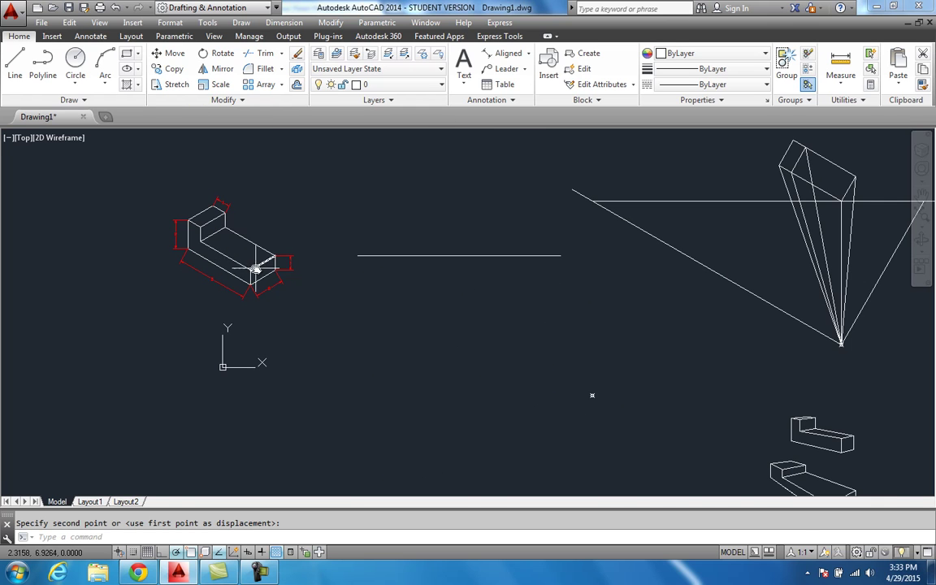
{"action": "scroll", "coordinate": [256, 268], "scroll_direction": "down", "scroll_amount": 3}
{"action": "middle_click_drag", "start_coordinate": [355, 326], "coordinate": [270, 284]}
{"action": "scroll", "coordinate": [523, 349], "scroll_direction": "up", "scroll_amount": 6}
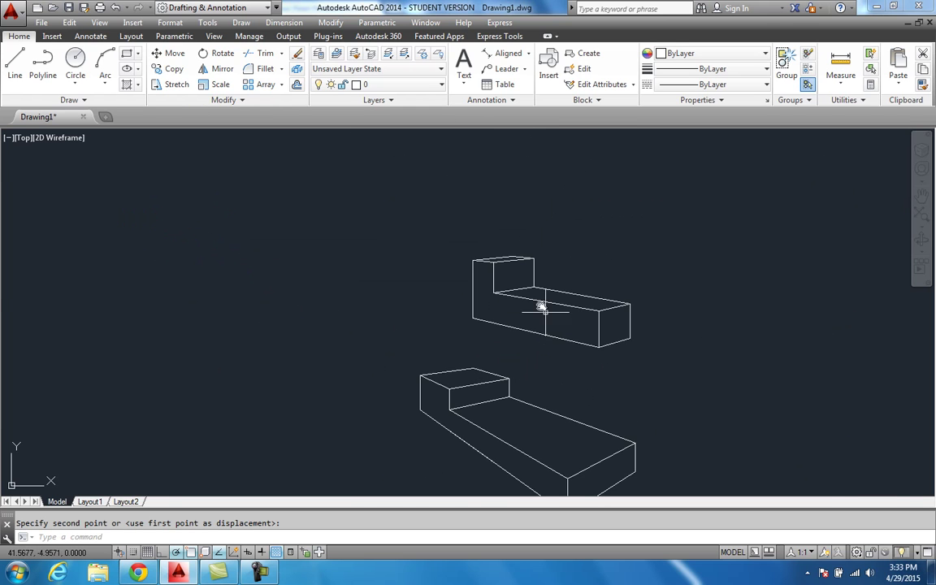
{"action": "scroll", "coordinate": [560, 377], "scroll_direction": "down", "scroll_amount": 3}
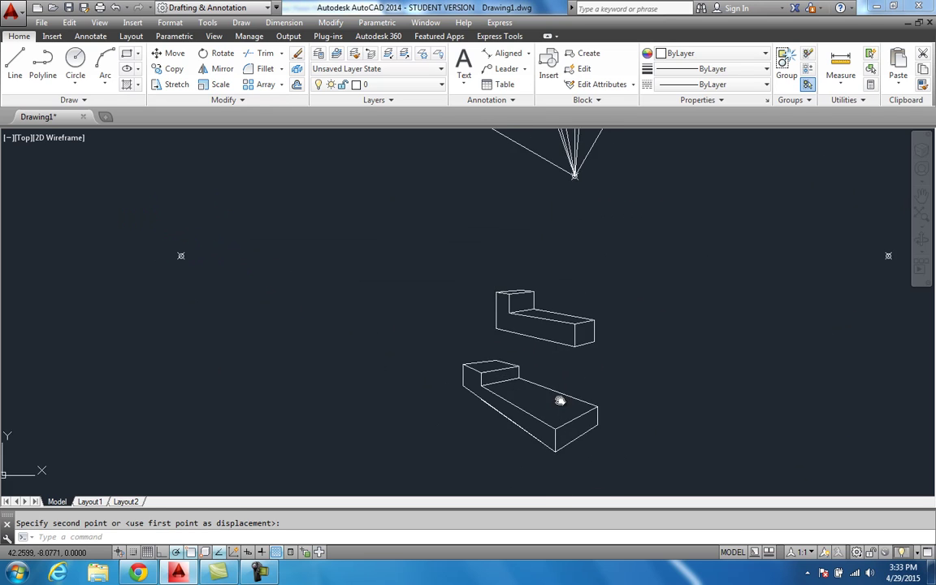
{"action": "scroll", "coordinate": [502, 349], "scroll_direction": "up", "scroll_amount": 1}
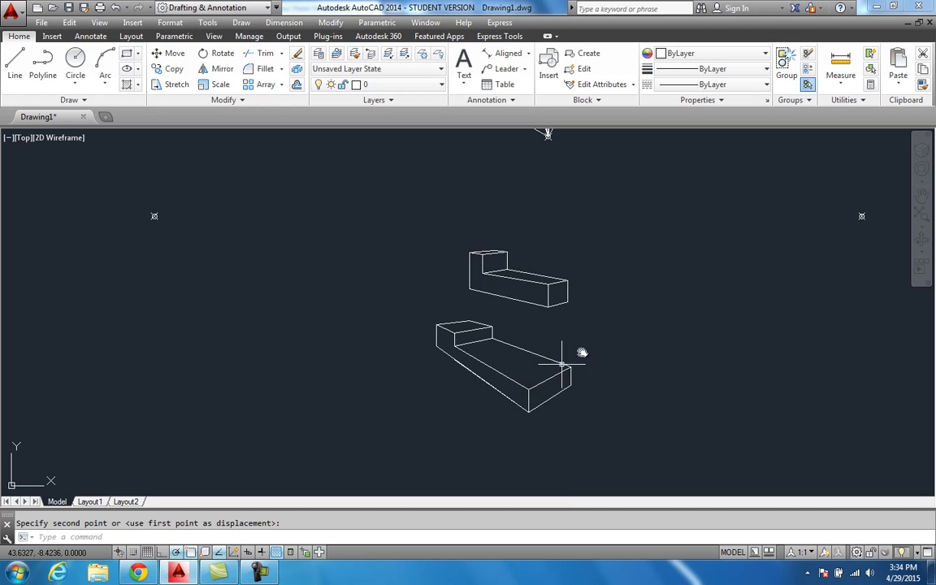
{"action": "scroll", "coordinate": [735, 328], "scroll_direction": "down", "scroll_amount": 4}
{"action": "mouse_move", "coordinate": [735, 328]}
{"action": "middle_mouse_down"}
{"action": "mouse_move", "coordinate": [727, 346]}
{"action": "mouse_move", "coordinate": [705, 350]}
{"action": "middle_mouse_up"}
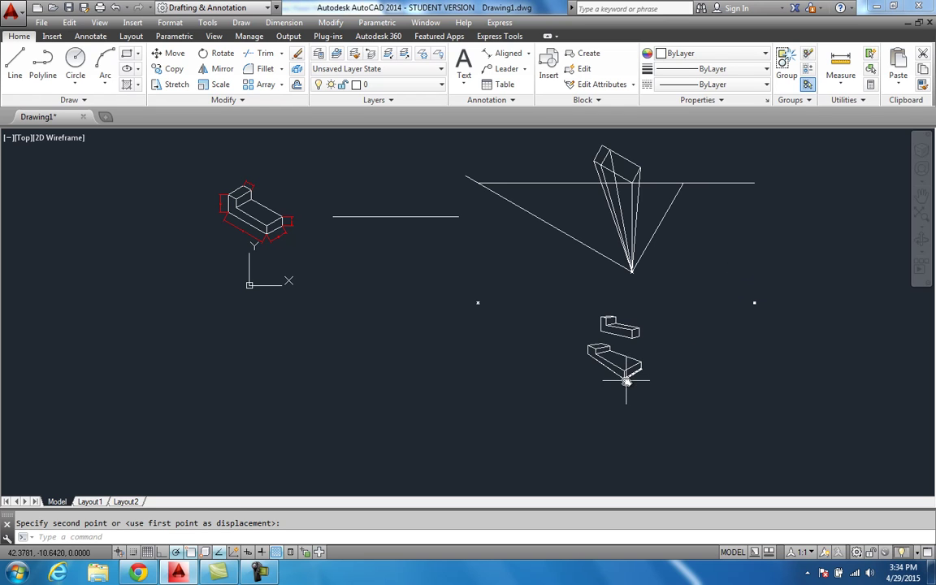
{"action": "middle_click_drag", "start_coordinate": [580, 405], "coordinate": [422, 374]}
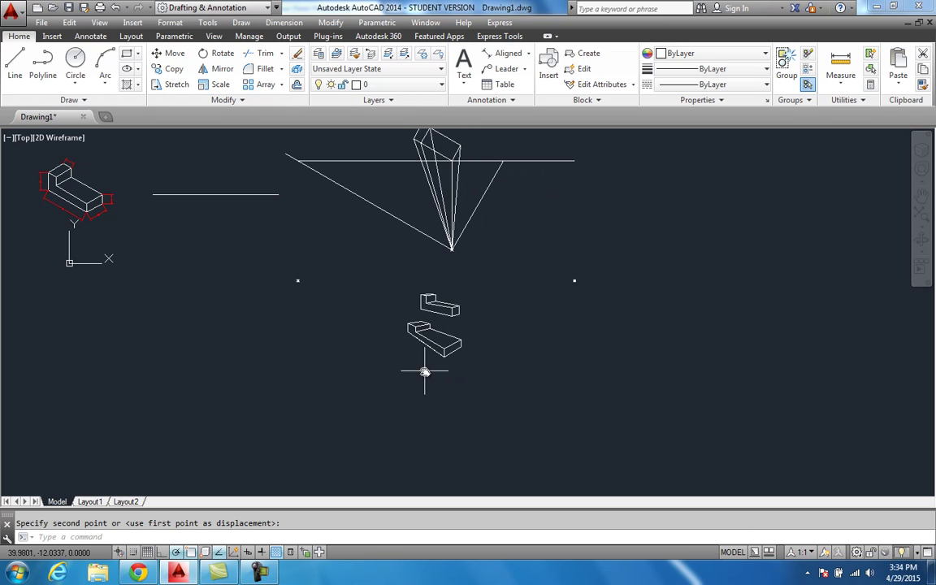